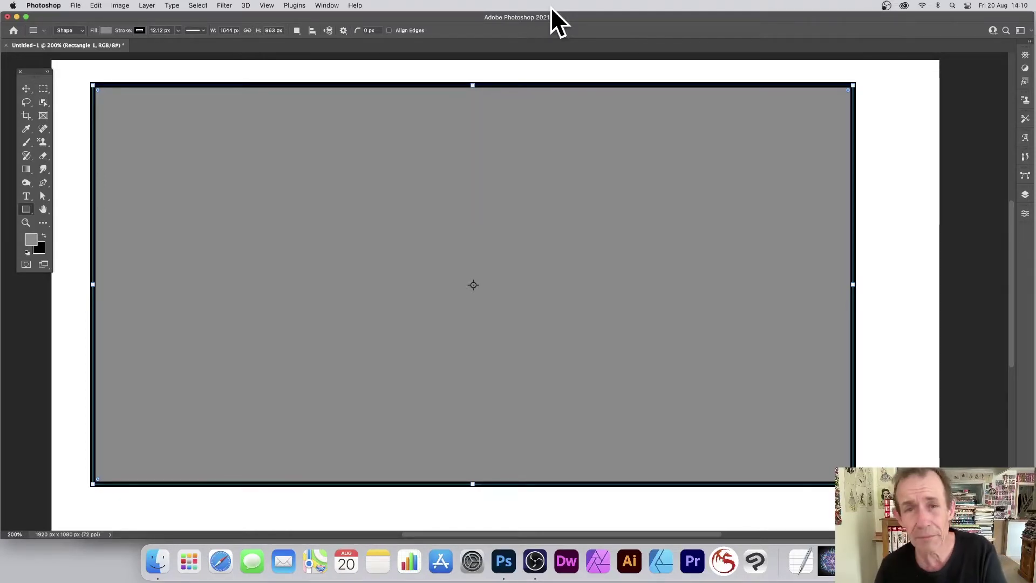
# Delete the existing gray rectangle from the canvas and check the shape tools, keeping the Rectangle tool
pyautogui.press('BackSpace')
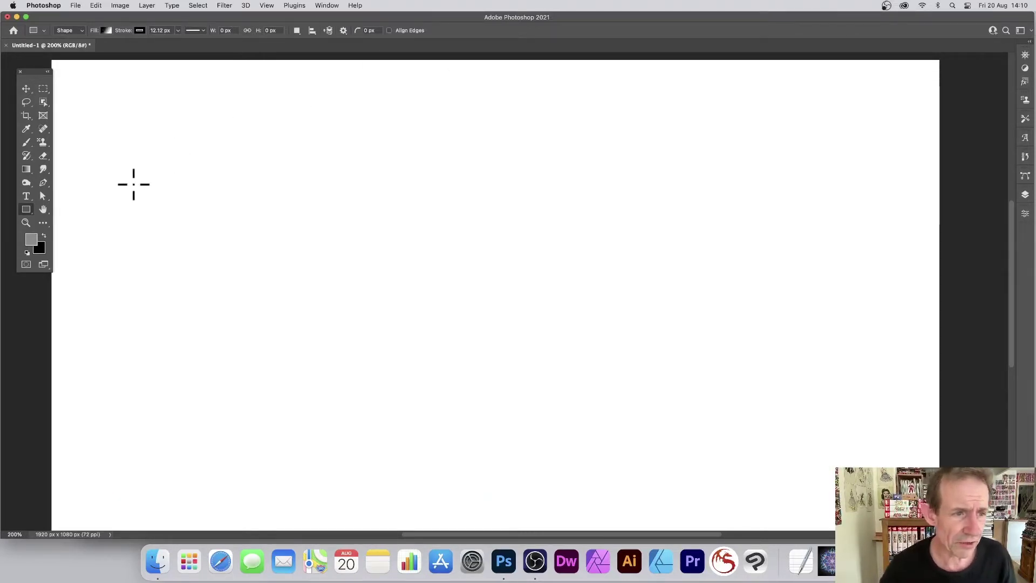
pyautogui.click(26, 209)
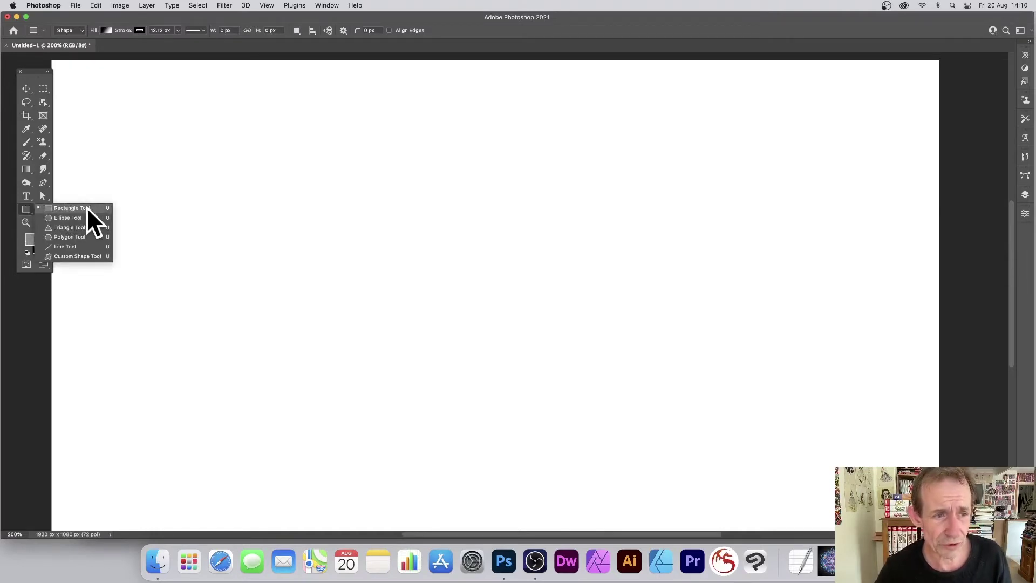
pyautogui.click(17, 219)
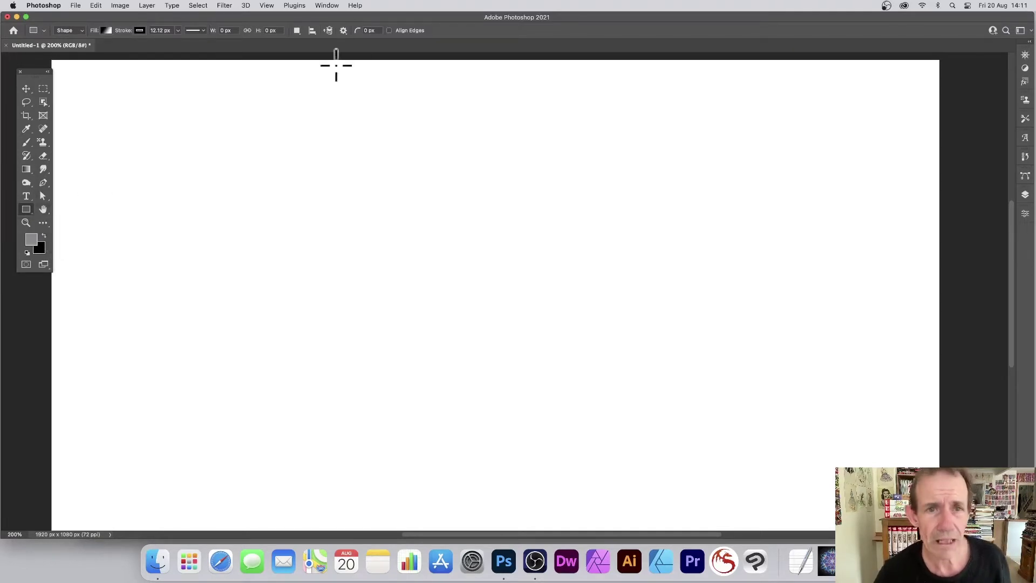
pyautogui.click(330, 4)
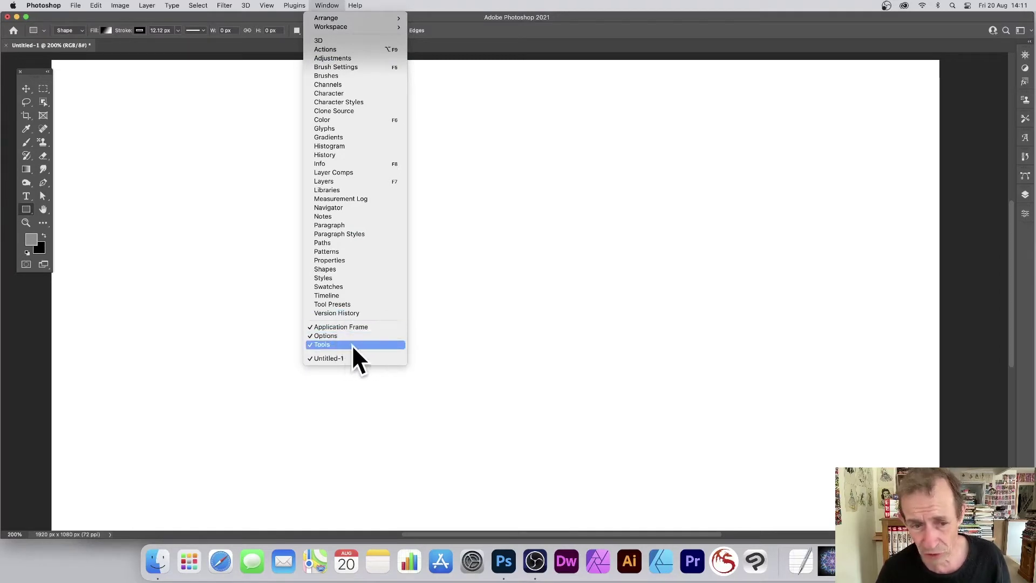
pyautogui.click(536, 51)
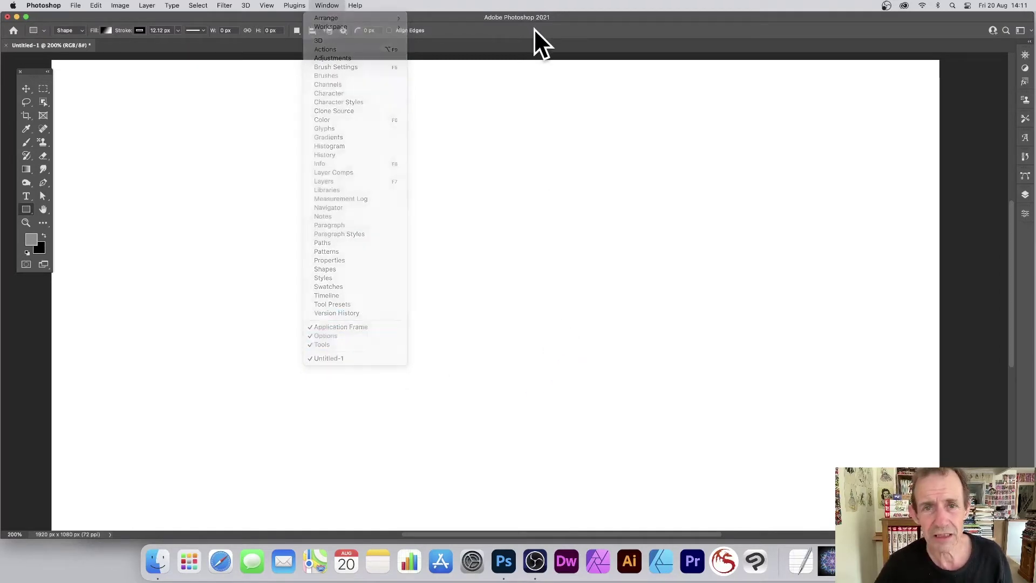
# Draw a rectangle about 1704 × 875 px across most of the canvas with the Rectangle tool in Shape mode
pyautogui.click(27, 209)
pyautogui.click(103, 55)
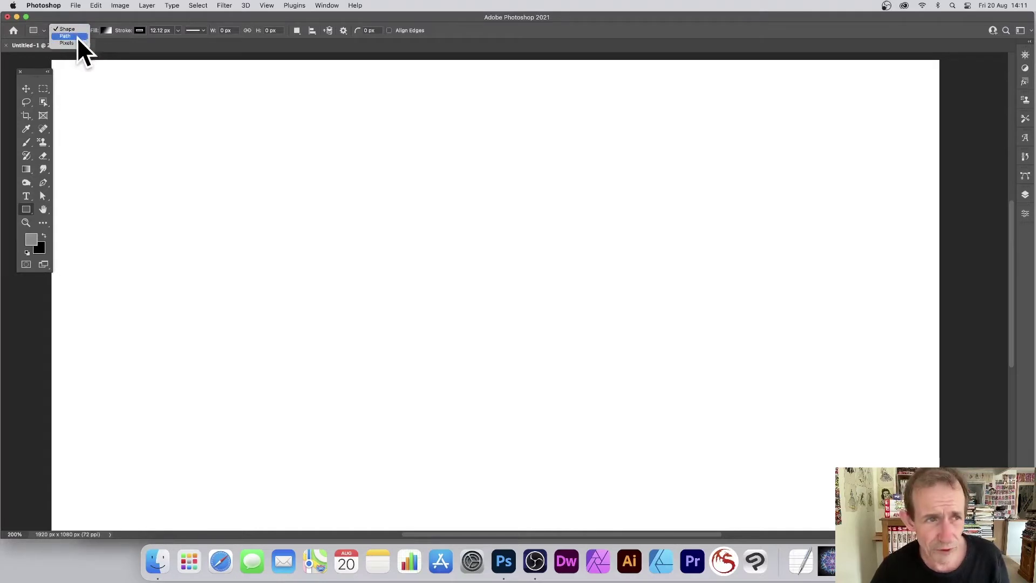
pyautogui.click(83, 28)
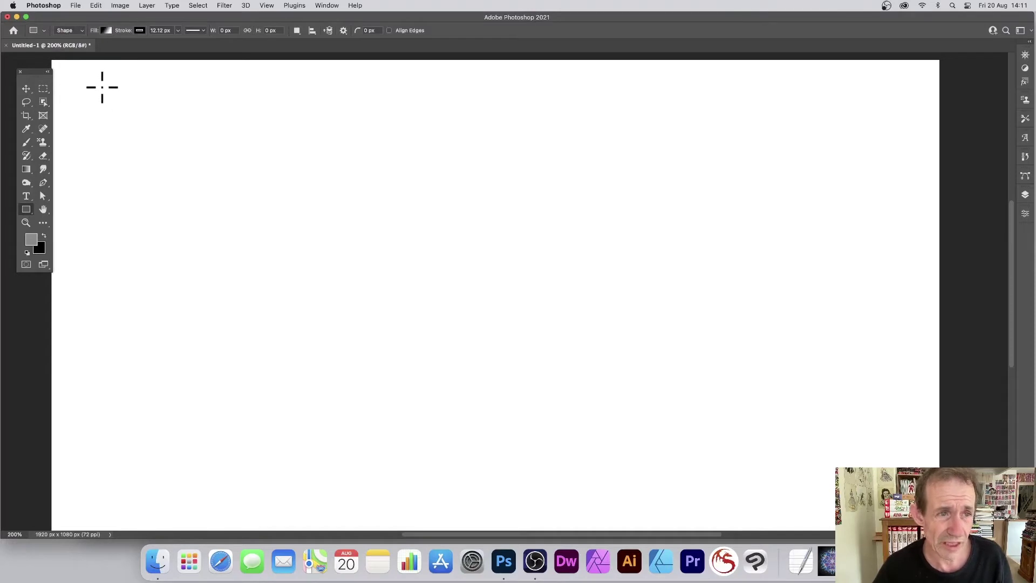
pyautogui.moveTo(101, 87); pyautogui.dragTo(890, 493)
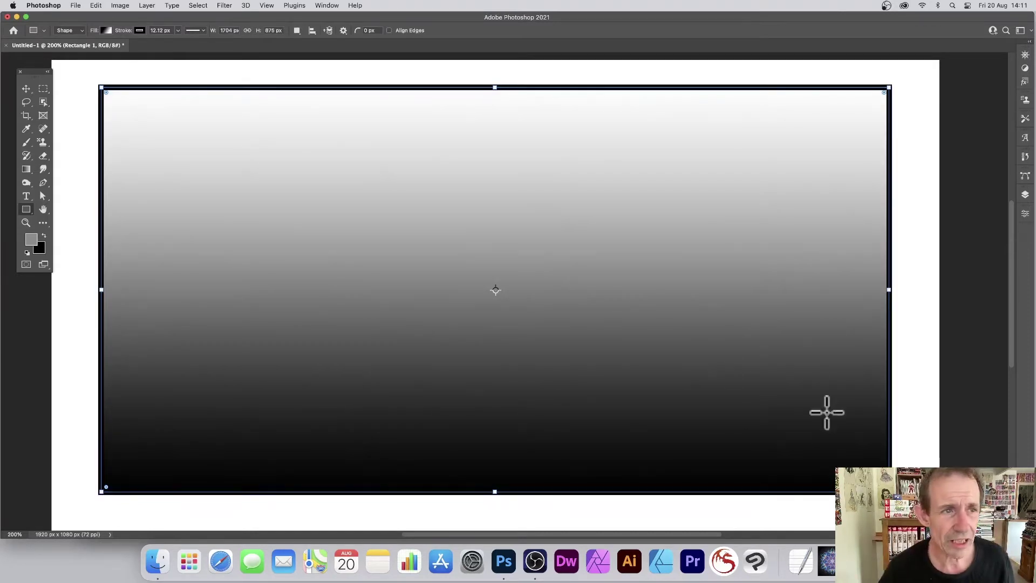
# Replace the rectangle's gradient fill with a solid gray from the recently used colors
pyautogui.click(106, 30)
pyautogui.click(70, 49)
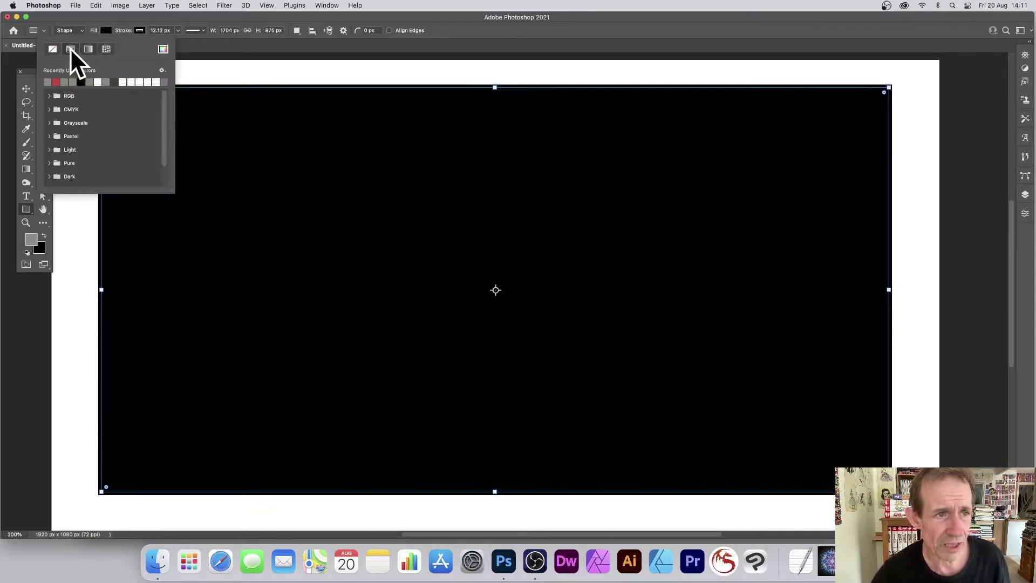
pyautogui.click(56, 82)
pyautogui.click(73, 82)
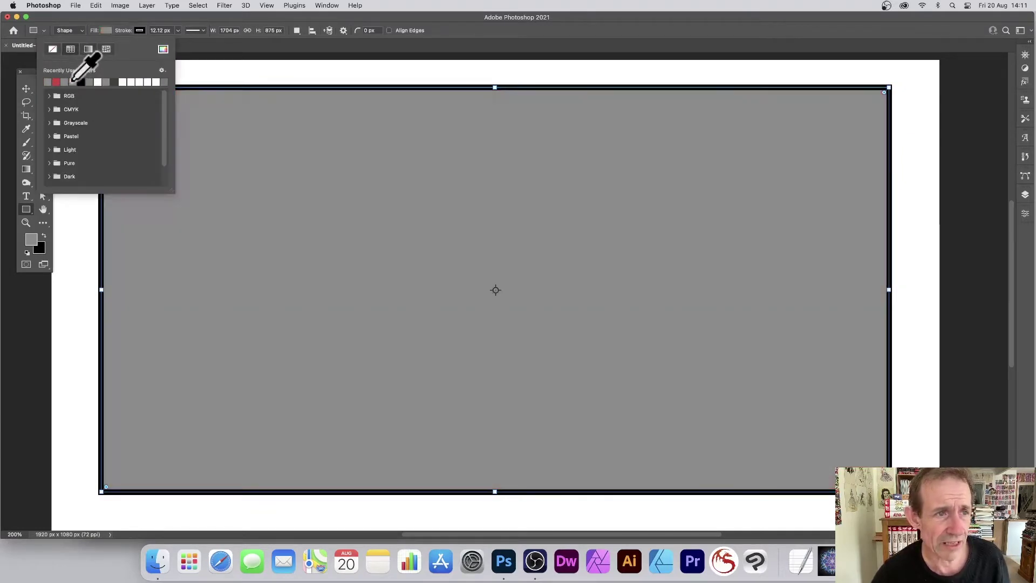
pyautogui.click(102, 20)
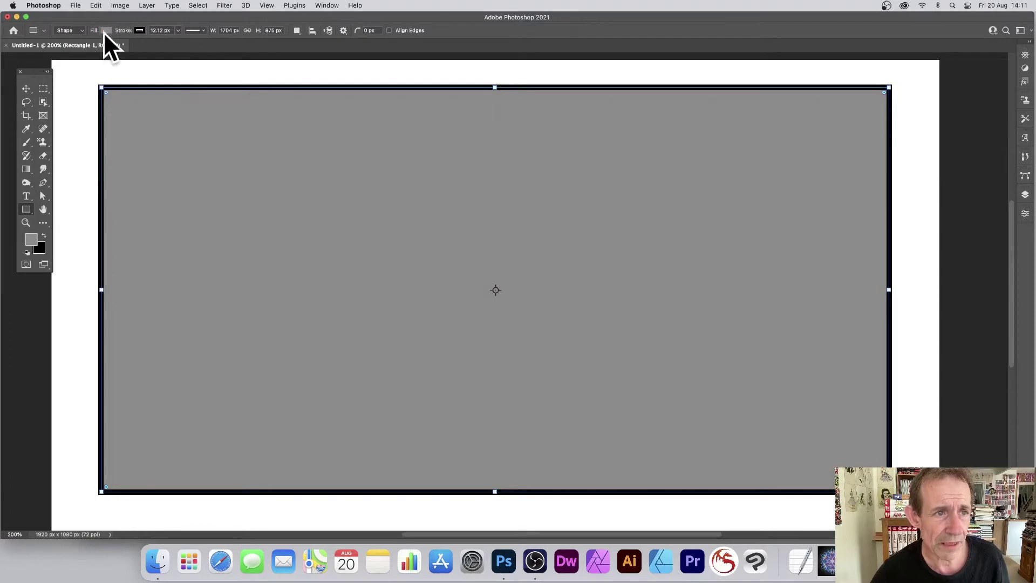
# Try a white fill on the rectangle and change it to the recently used red
pyautogui.click(105, 30)
pyautogui.click(123, 82)
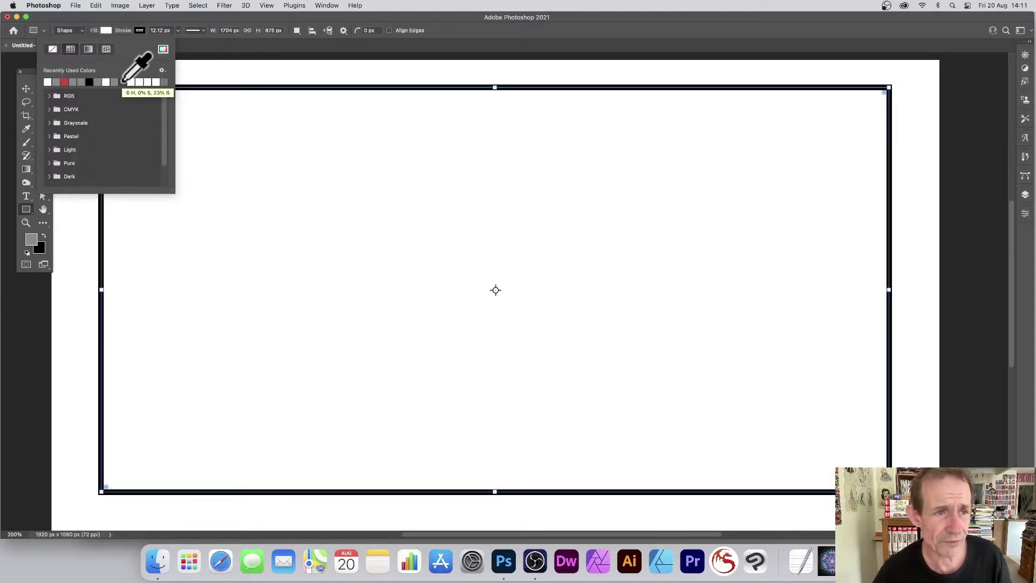
pyautogui.click(24, 211)
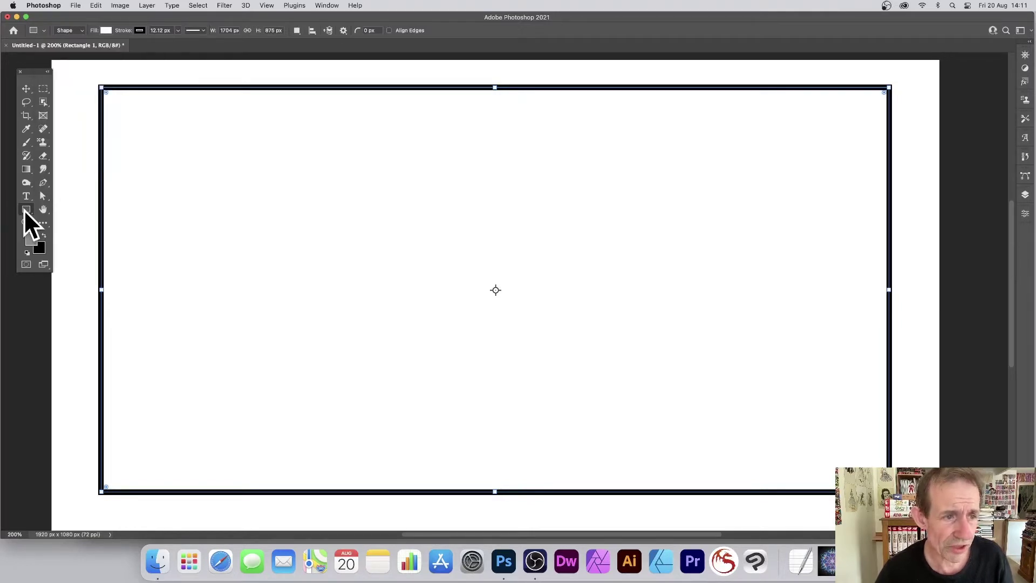
pyautogui.click(105, 30)
pyautogui.click(48, 82)
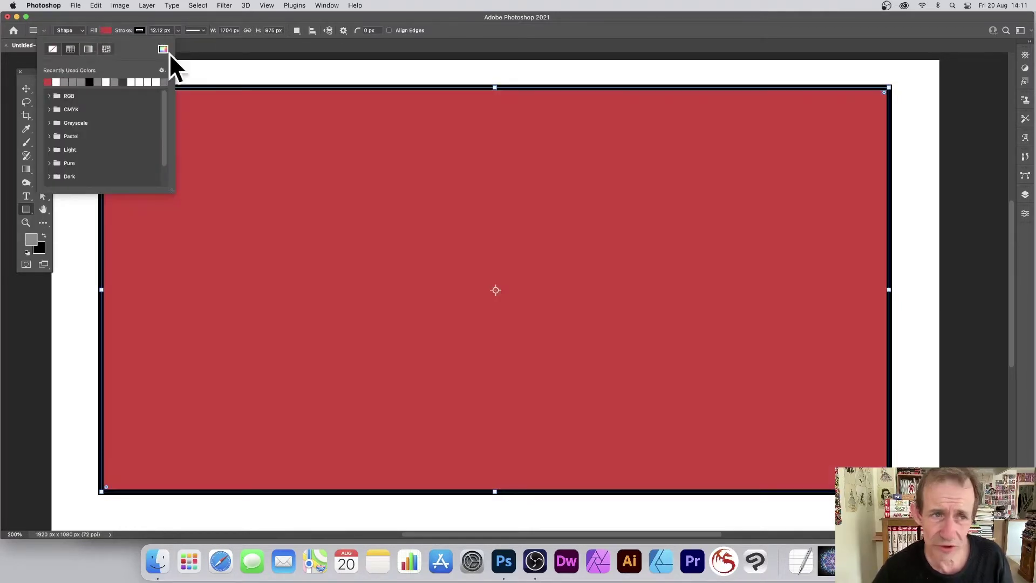
pyautogui.click(198, 22)
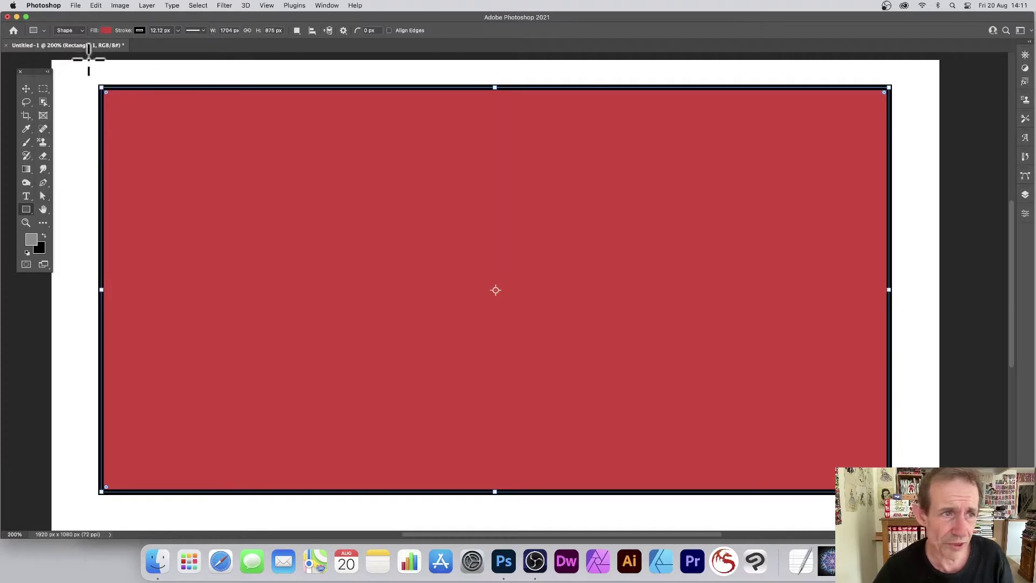
# Activate the Move tool, show the rectangle's shape properties and check that the tool options are enabled
pyautogui.click(27, 89)
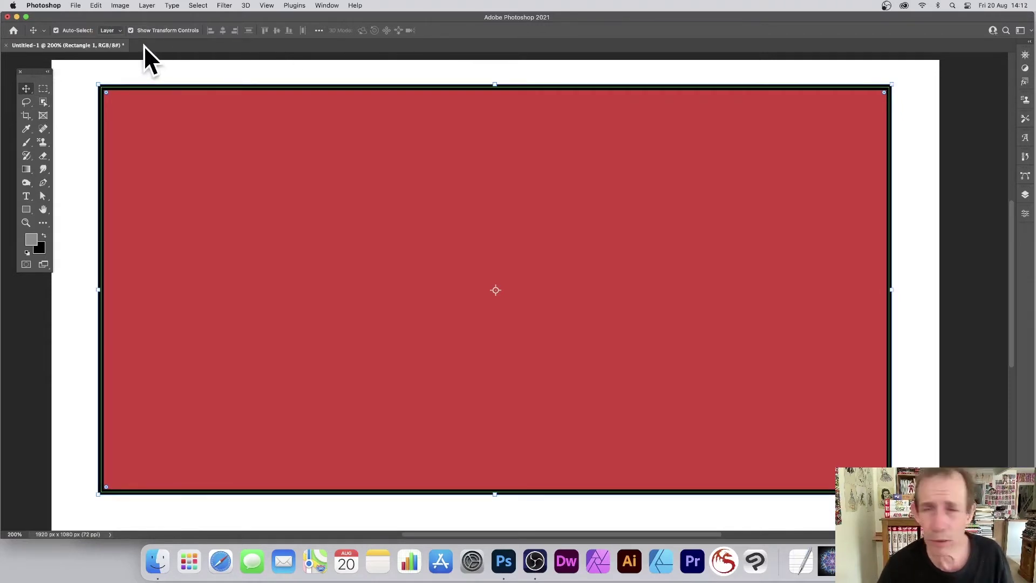
pyautogui.click(1025, 215)
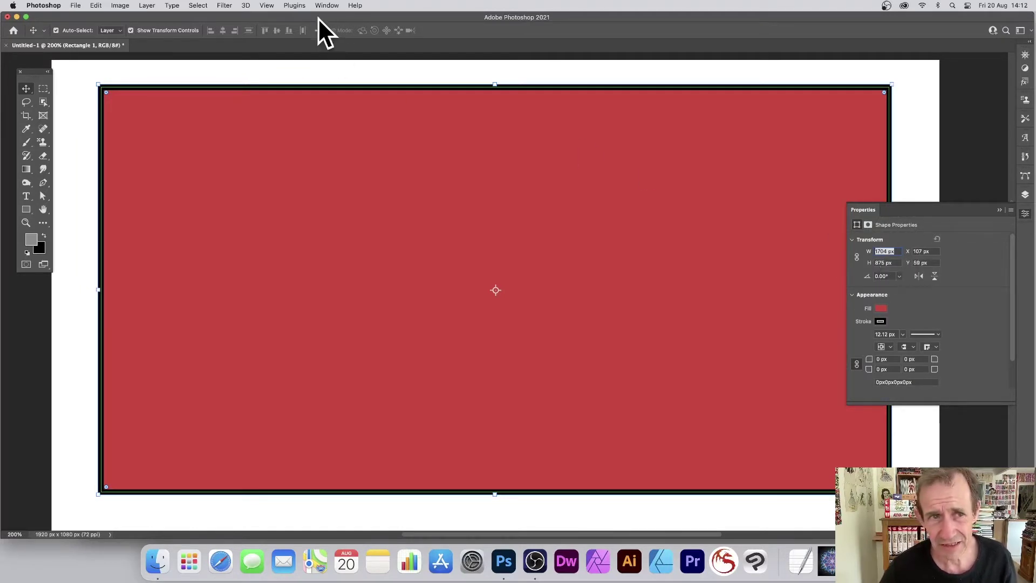
pyautogui.click(331, 5)
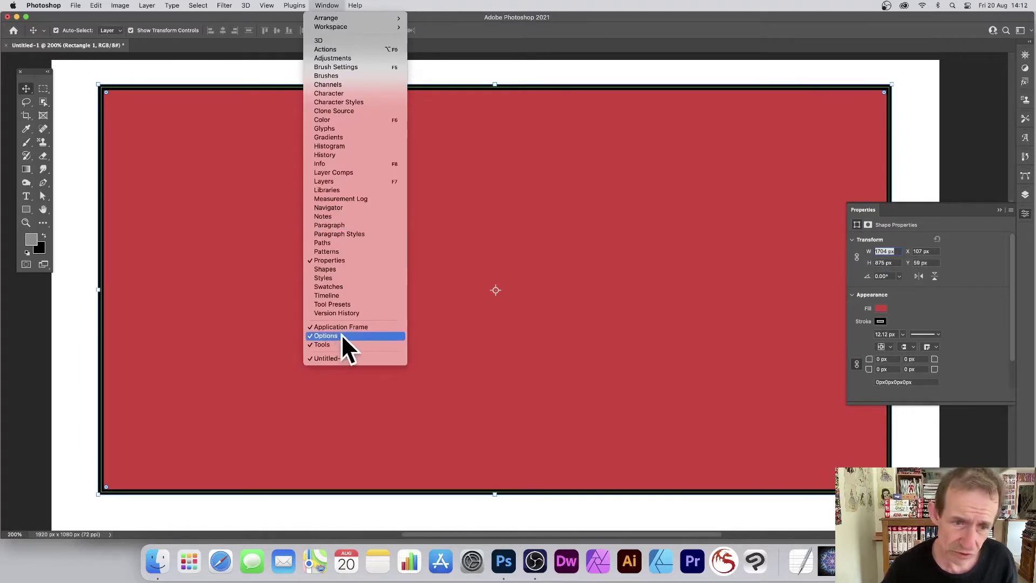
pyautogui.click(545, 24)
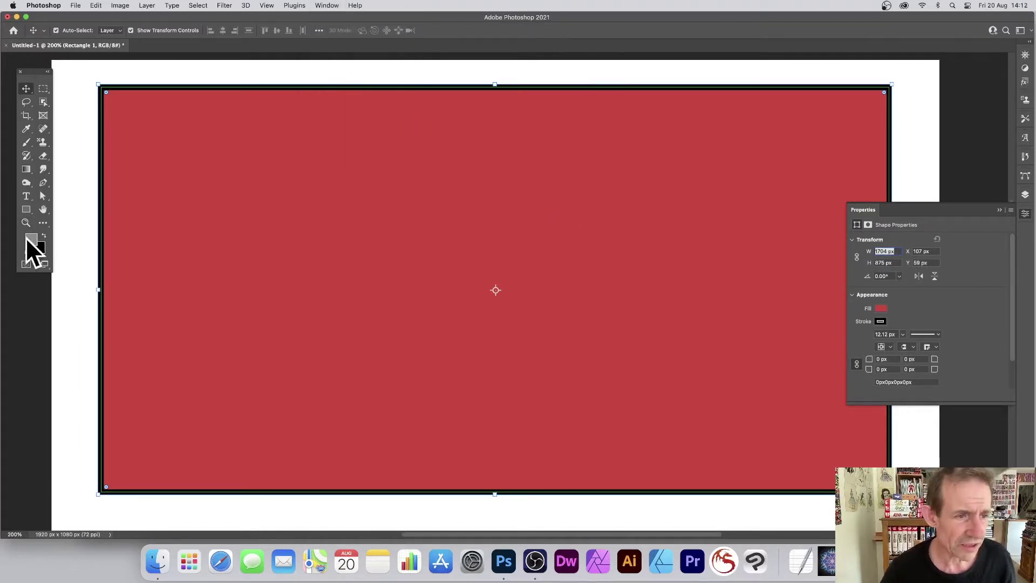
# Reactivate the Rectangle tool and try gradient and pattern fills on the rectangle, ending with the black-to-white linear gradient
pyautogui.click(25, 210)
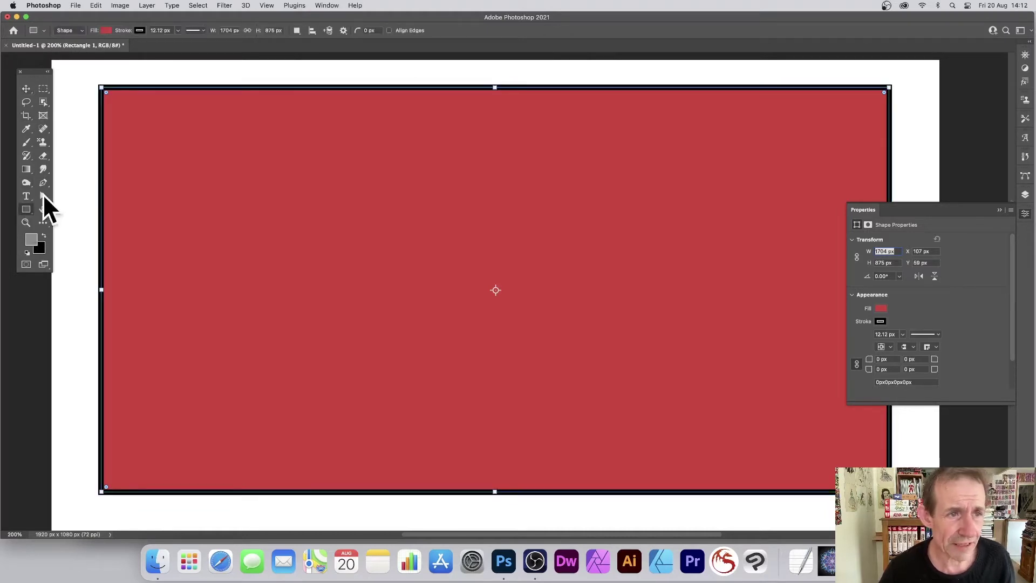
pyautogui.click(106, 31)
pyautogui.click(89, 49)
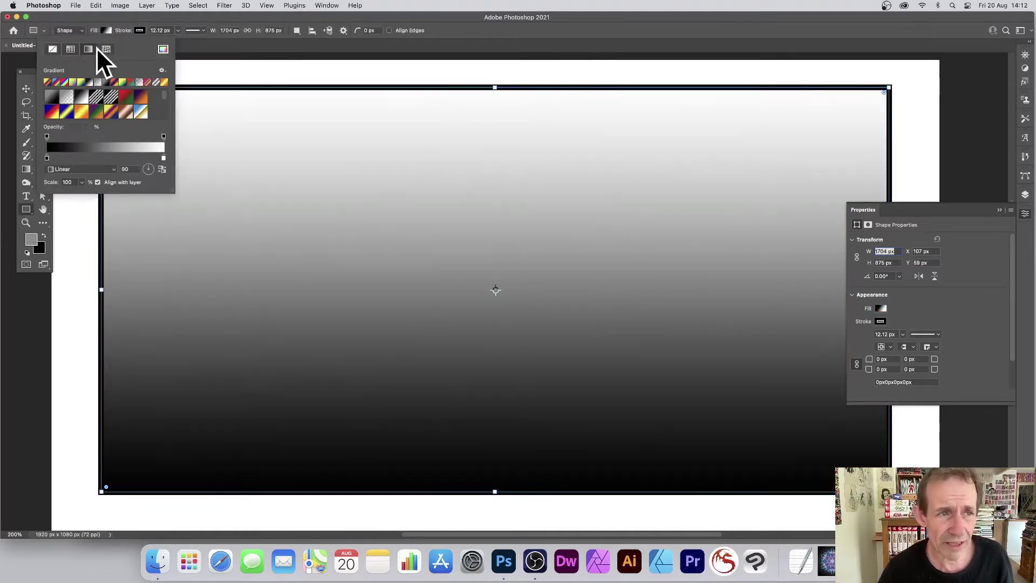
pyautogui.click(106, 49)
pyautogui.click(89, 50)
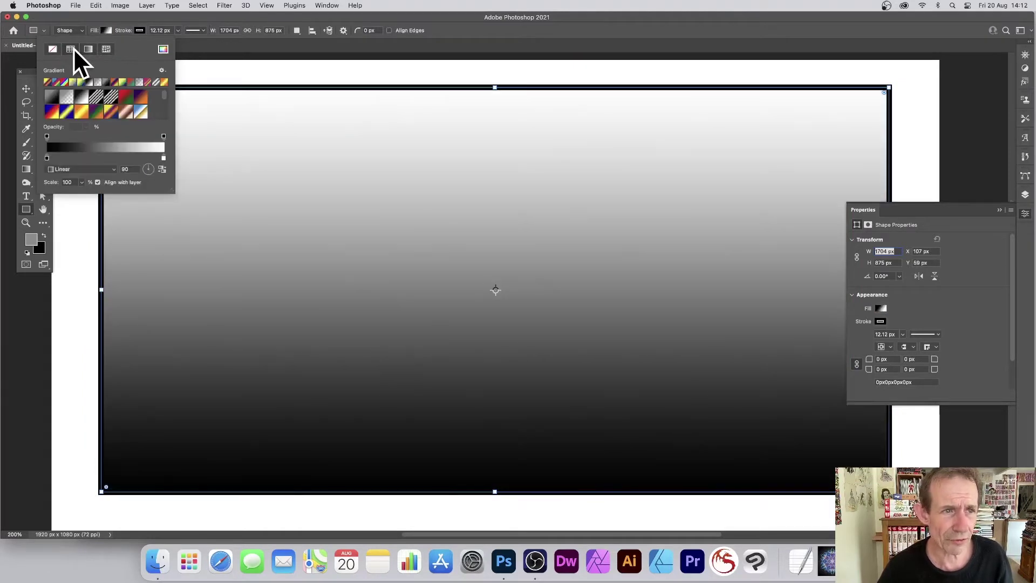
# Switch the rectangle to a solid fill, try white and gray swatches, and choose the recently used red
pyautogui.click(71, 49)
pyautogui.click(136, 82)
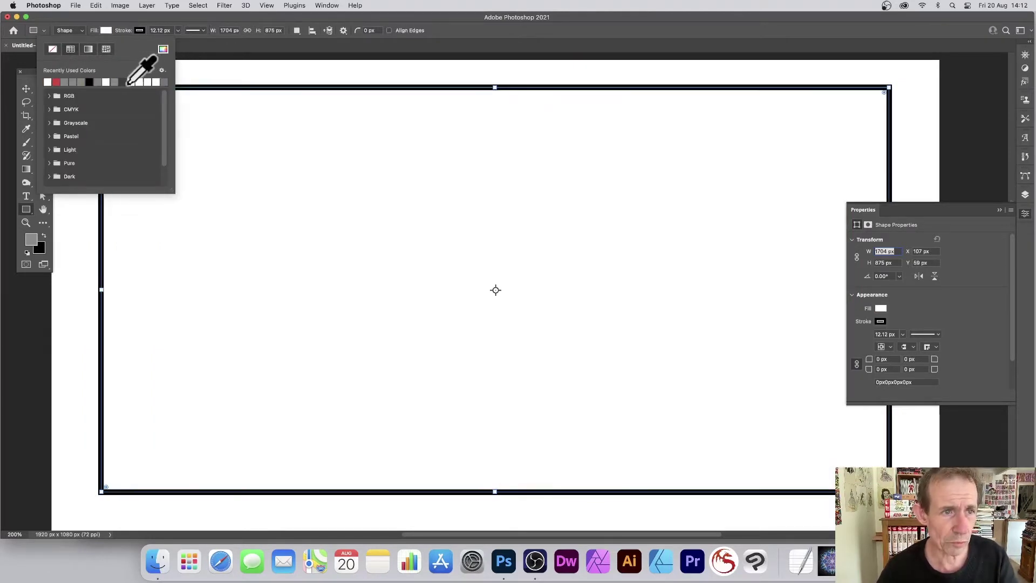
pyautogui.click(115, 82)
pyautogui.click(138, 82)
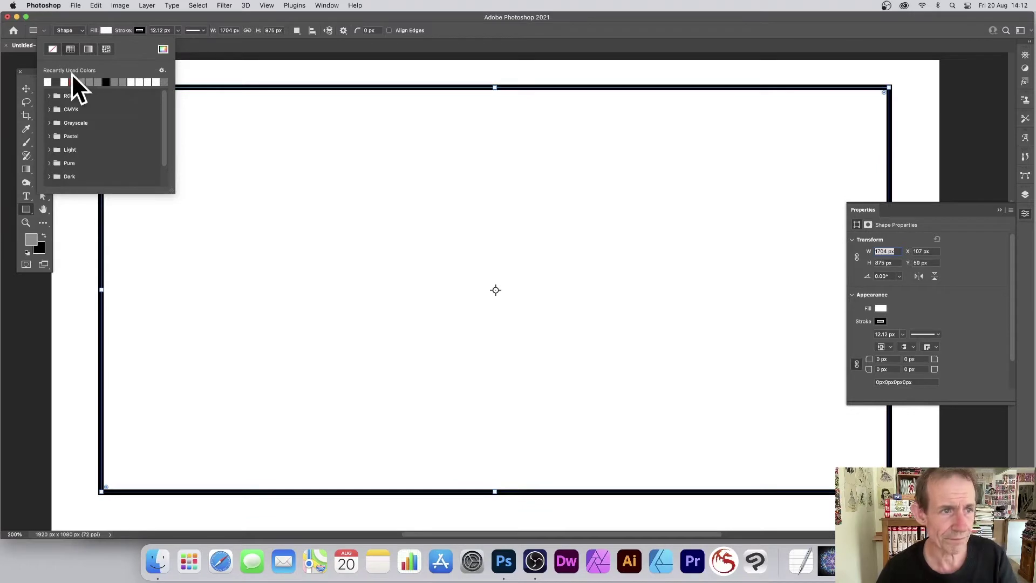
pyautogui.click(73, 82)
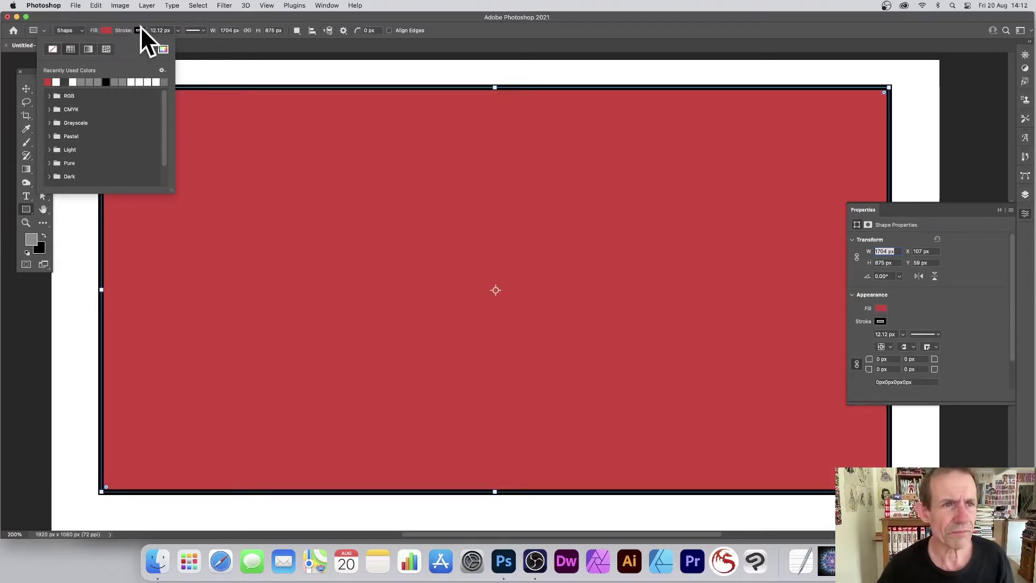
# Set the rectangle's stroke width to 20 px and reduce it to 10 px
pyautogui.click(179, 30)
pyautogui.moveTo(180, 39)
pyautogui.mouseDown()
pyautogui.moveTo(206, 41)
pyautogui.moveTo(142, 26)
pyautogui.mouseUp()
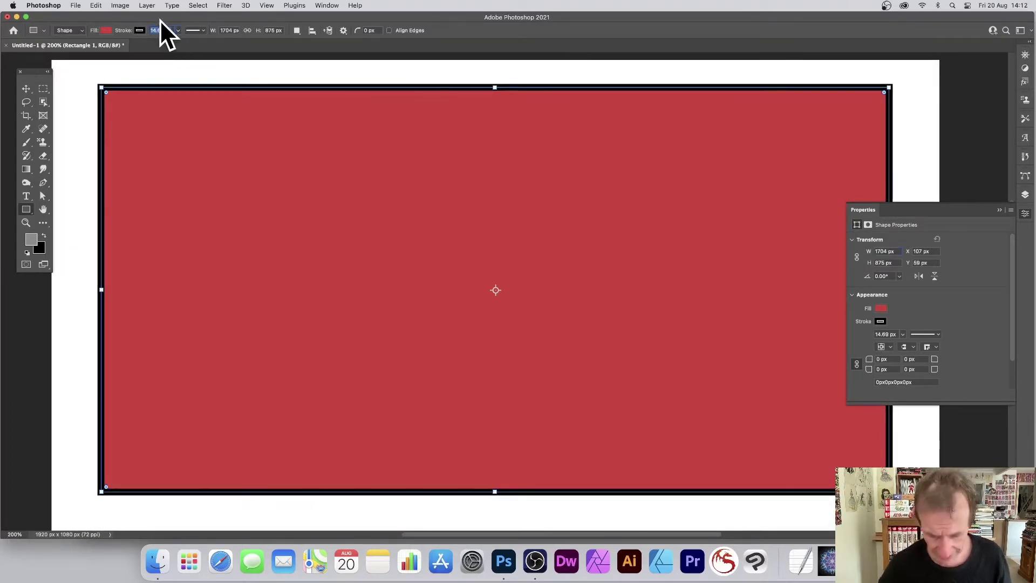
pyautogui.write('20')
pyautogui.press('Tab')
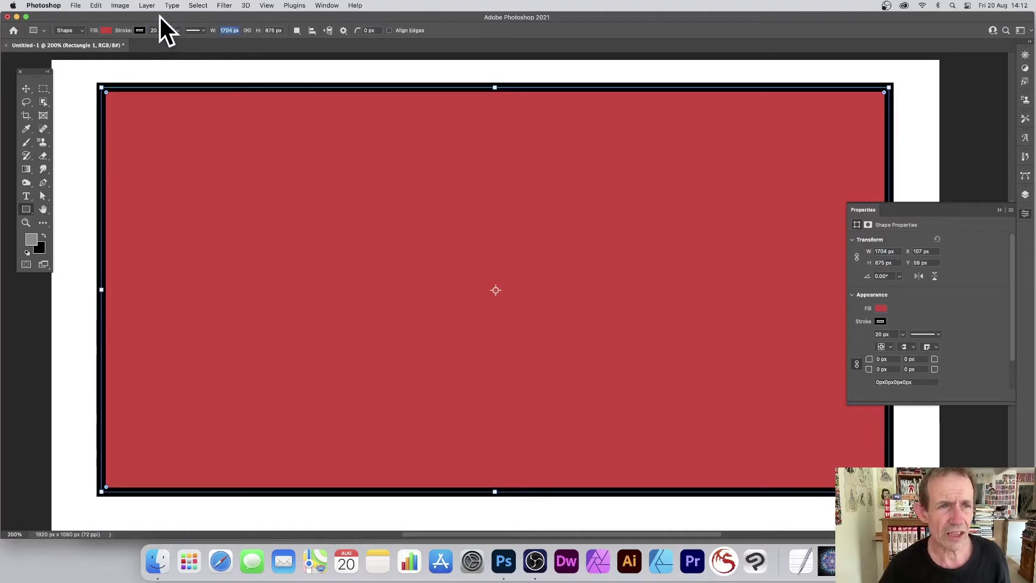
pyautogui.moveTo(134, 23); pyautogui.dragTo(139, 21)
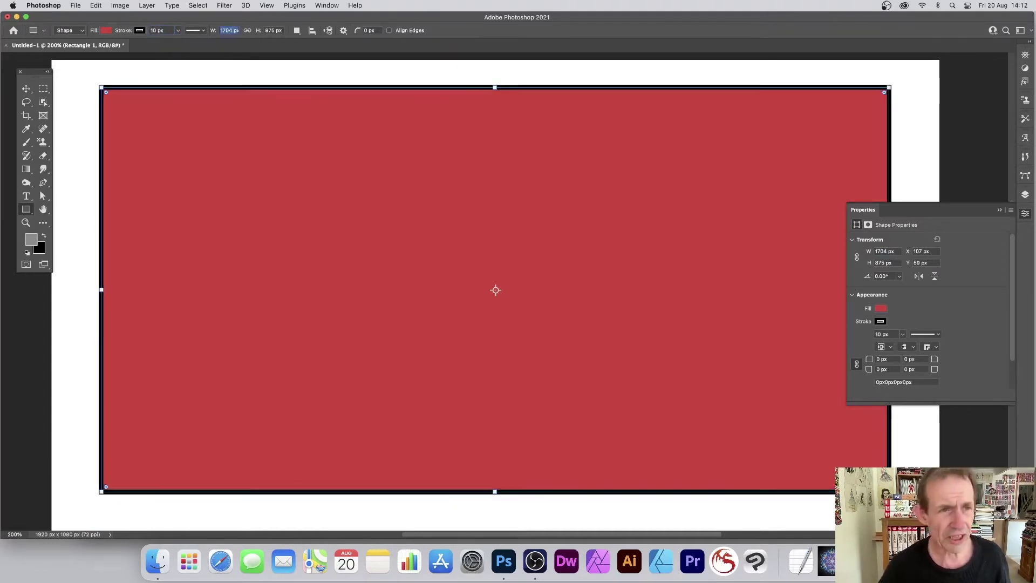
# Try a gray stroke color on the rectangle and return it to solid black
pyautogui.click(140, 31)
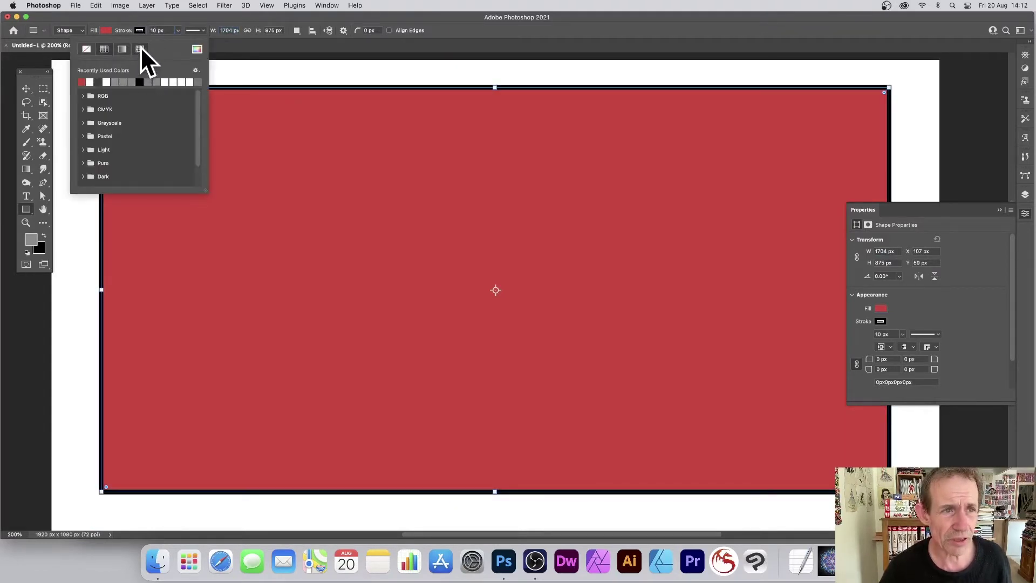
pyautogui.click(123, 49)
pyautogui.click(105, 49)
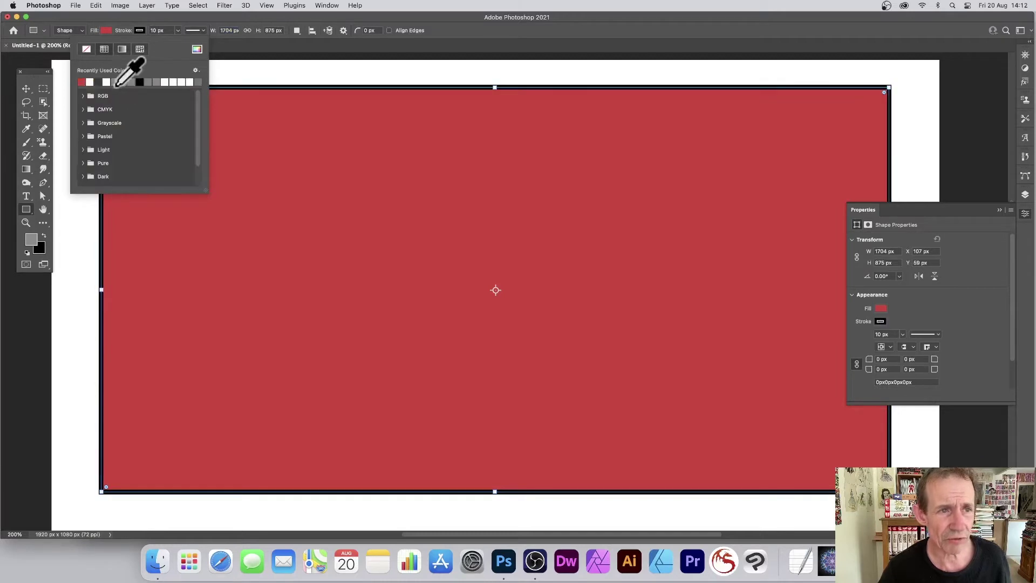
pyautogui.click(132, 81)
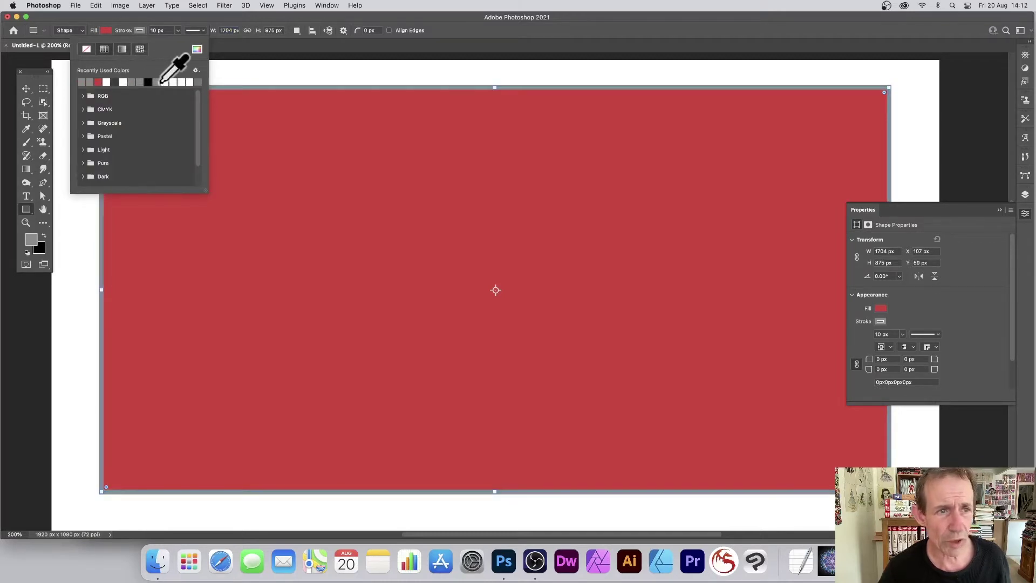
pyautogui.click(148, 82)
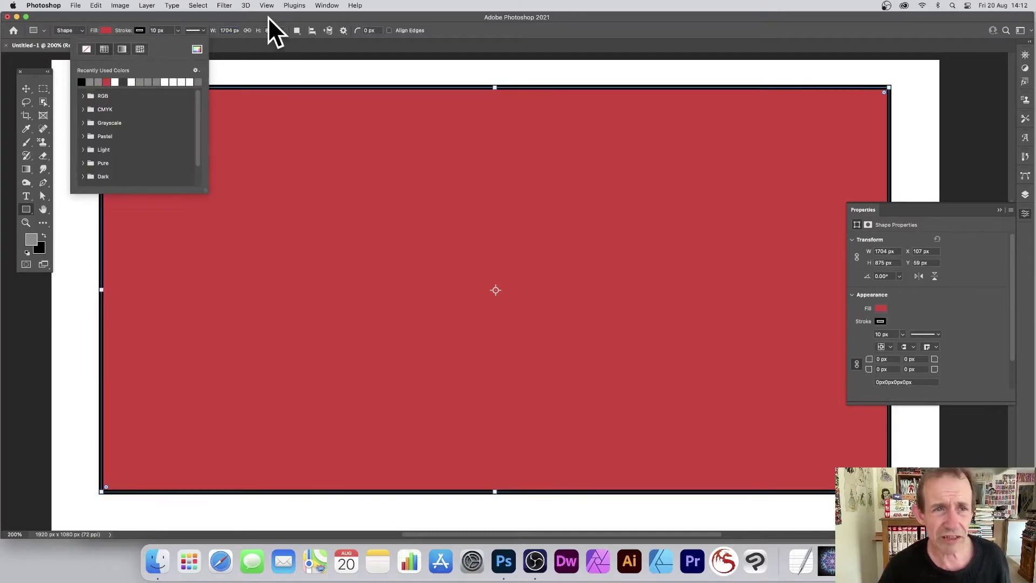
pyautogui.click(277, 20)
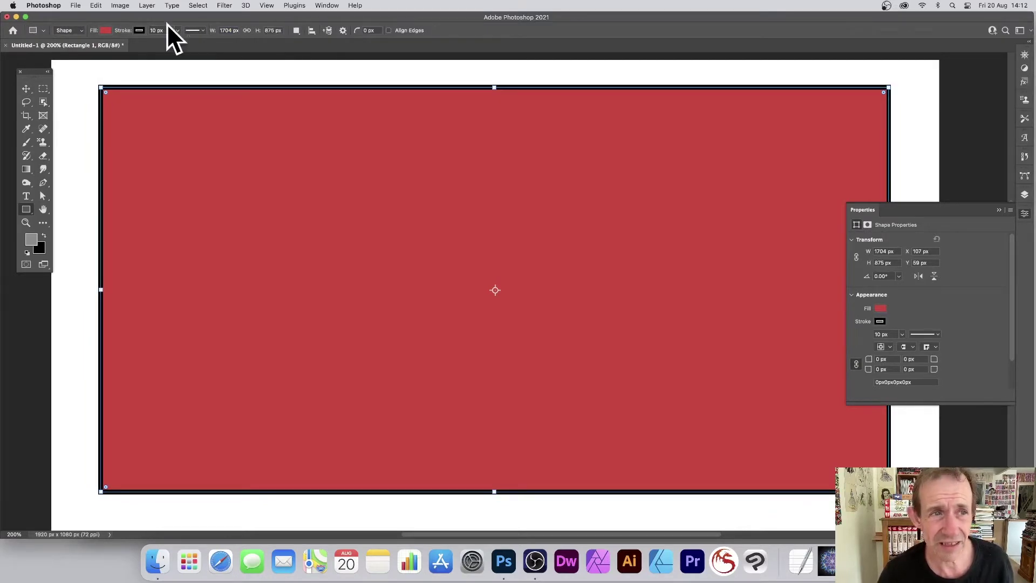
# Reduce the rectangle's stroke width to 9.56 px and try the dashed and dotted line styles on its outline
pyautogui.click(179, 30)
pyautogui.moveTo(176, 42); pyautogui.dragTo(175, 42)
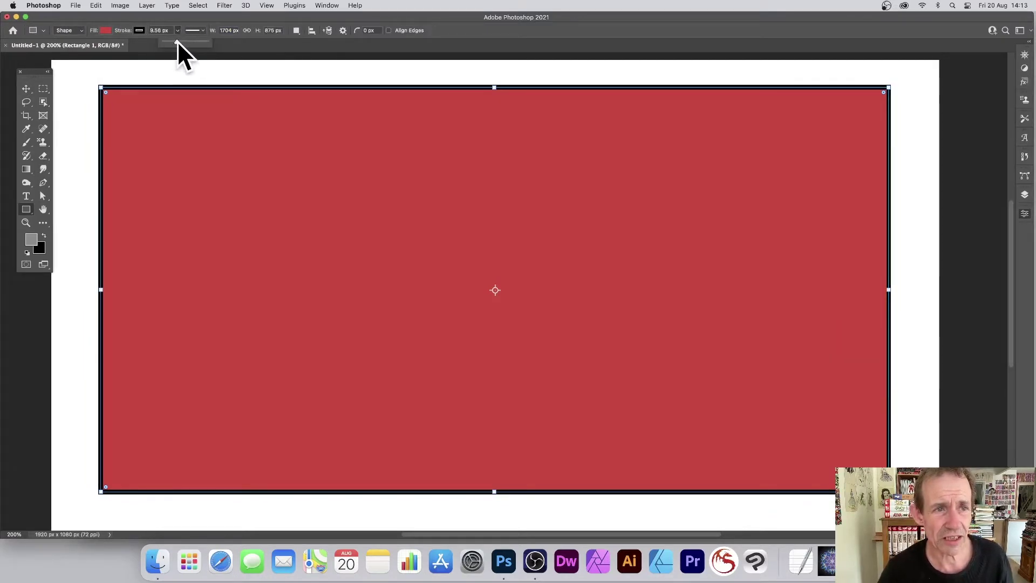
pyautogui.click(201, 31)
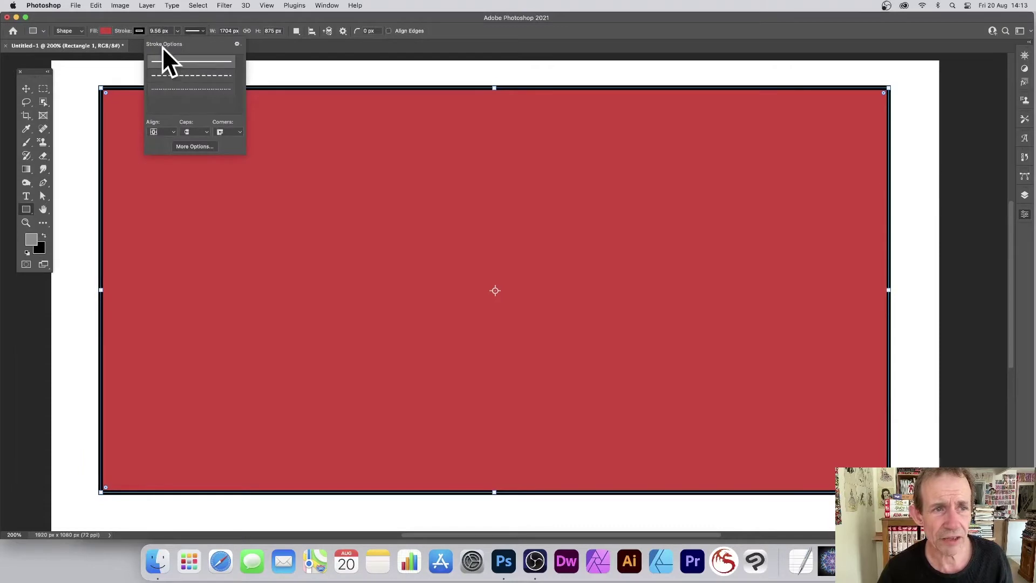
pyautogui.click(193, 75)
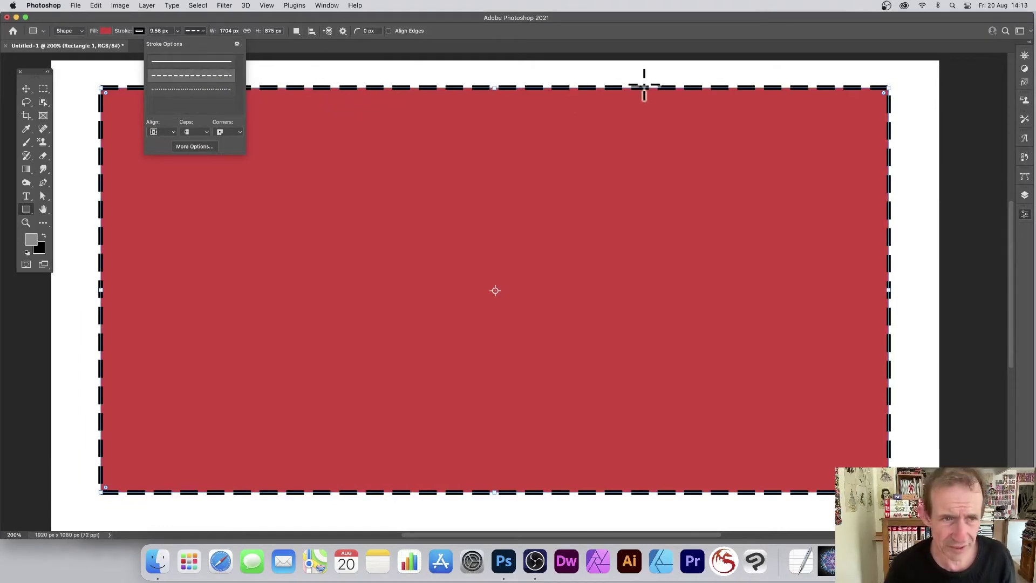
pyautogui.click(201, 90)
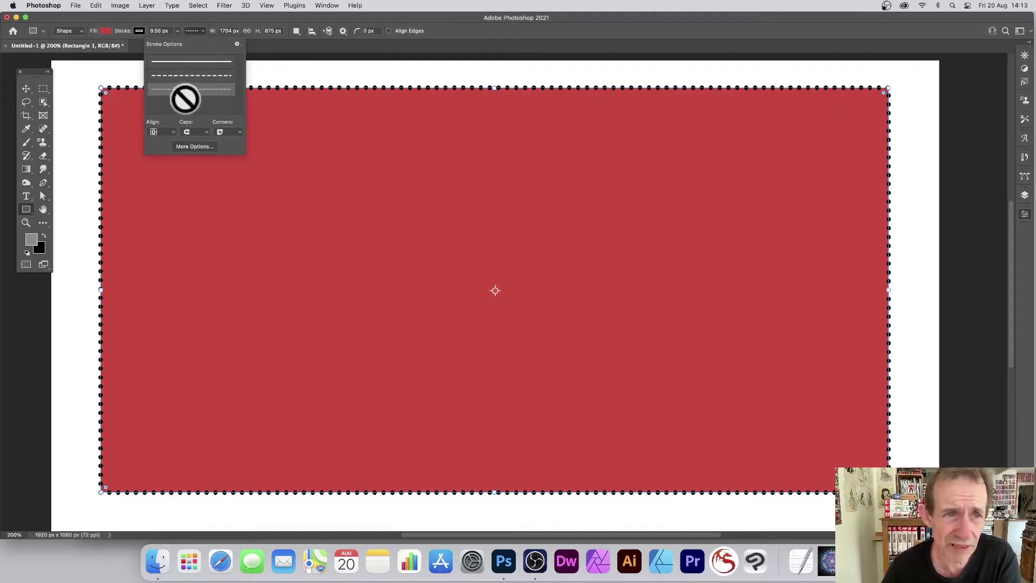
# Try the inside, center and outside alignments on the rectangle's dotted stroke
pyautogui.click(174, 132)
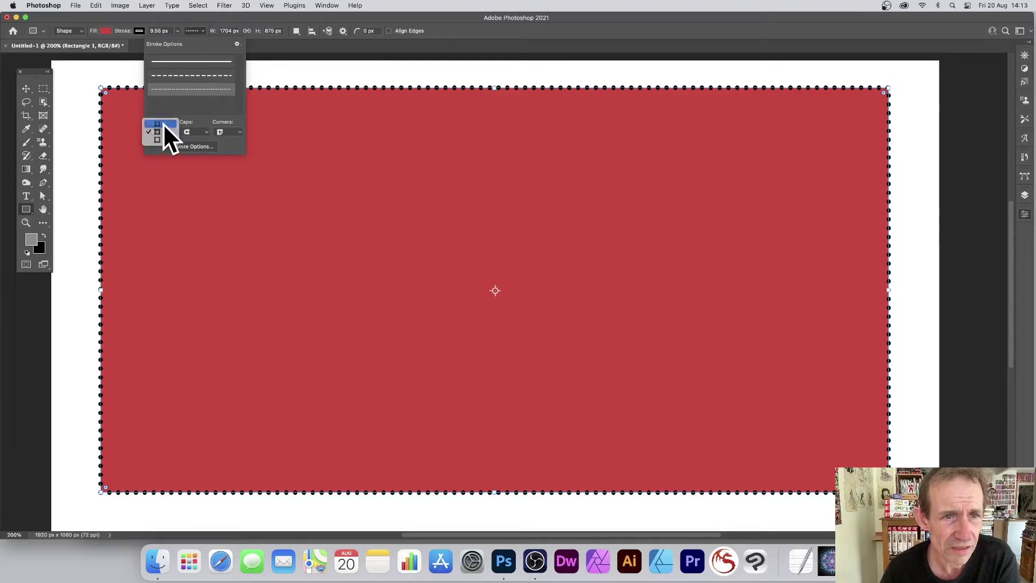
pyautogui.click(163, 123)
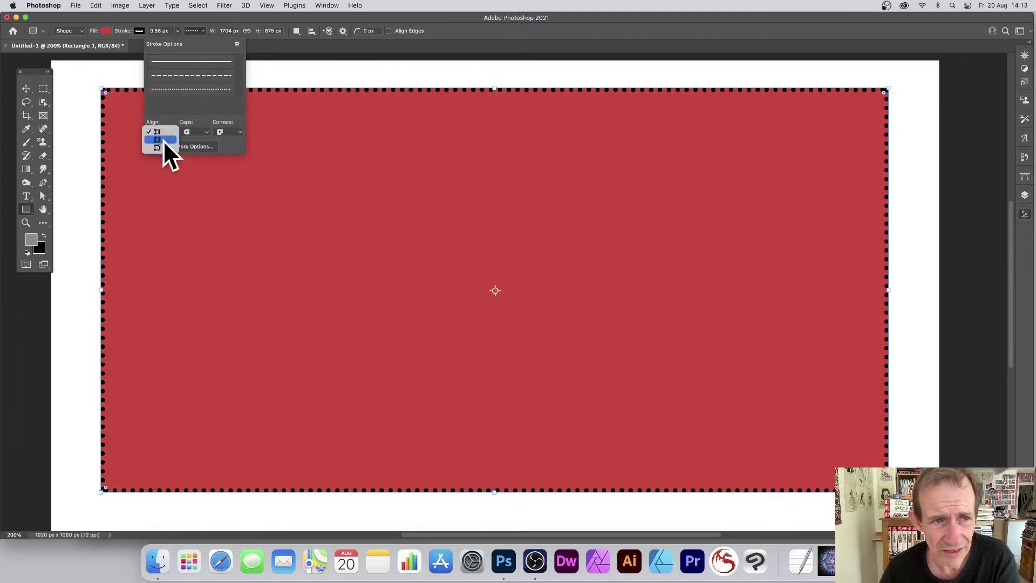
pyautogui.click(163, 140)
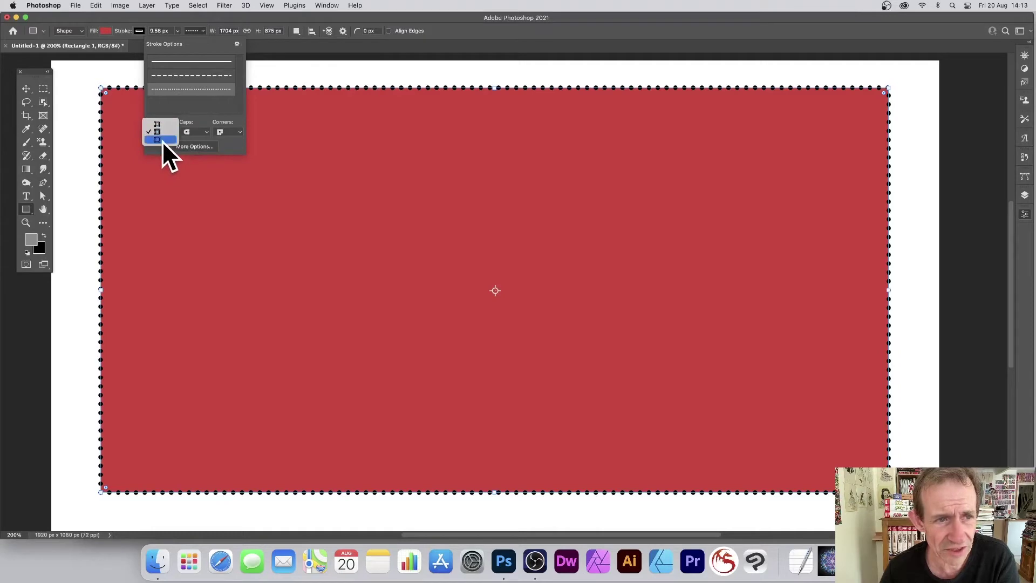
pyautogui.click(163, 139)
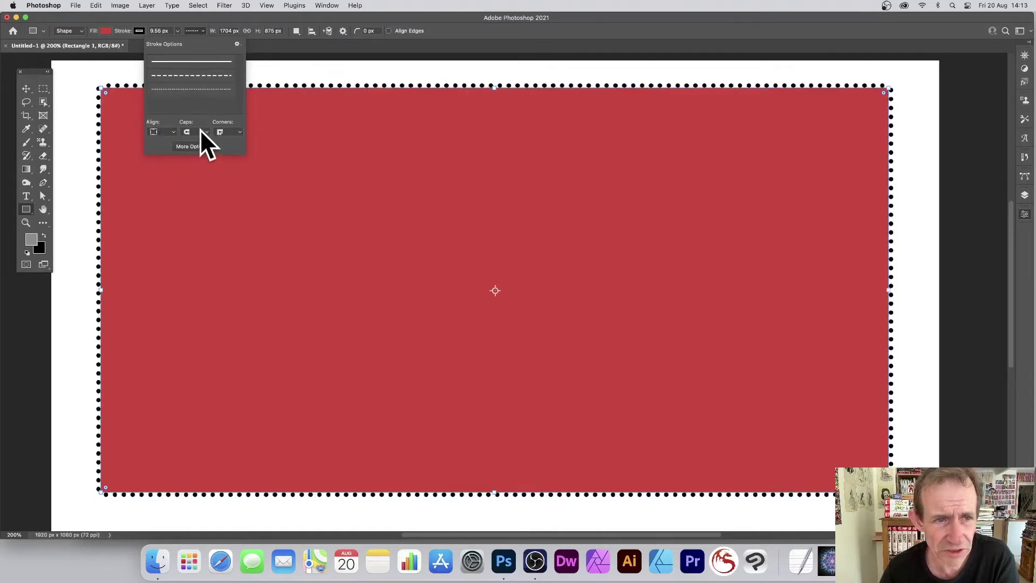
# Check the cap choices for the dotted stroke and set its corners to round
pyautogui.click(204, 131)
pyautogui.click(238, 131)
pyautogui.click(240, 132)
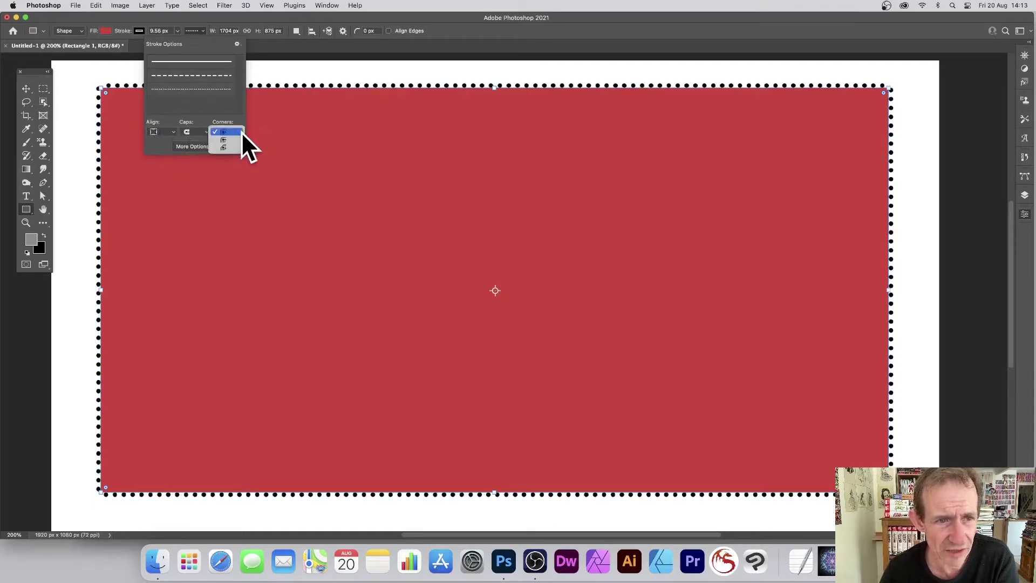
pyautogui.click(225, 139)
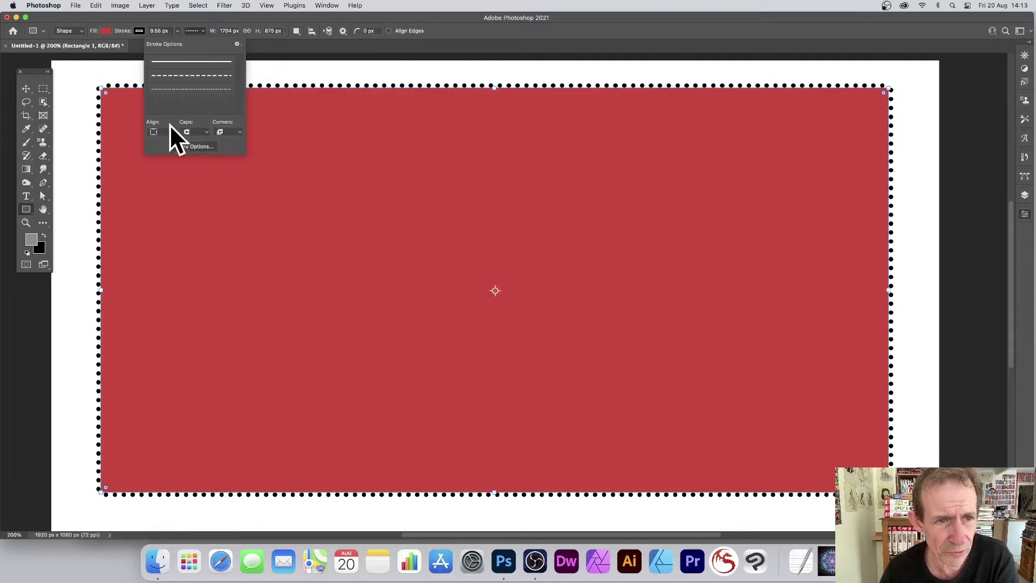
# Check the options for saving and copying the stroke style, and return the rectangle's outline to a solid line
pyautogui.click(238, 44)
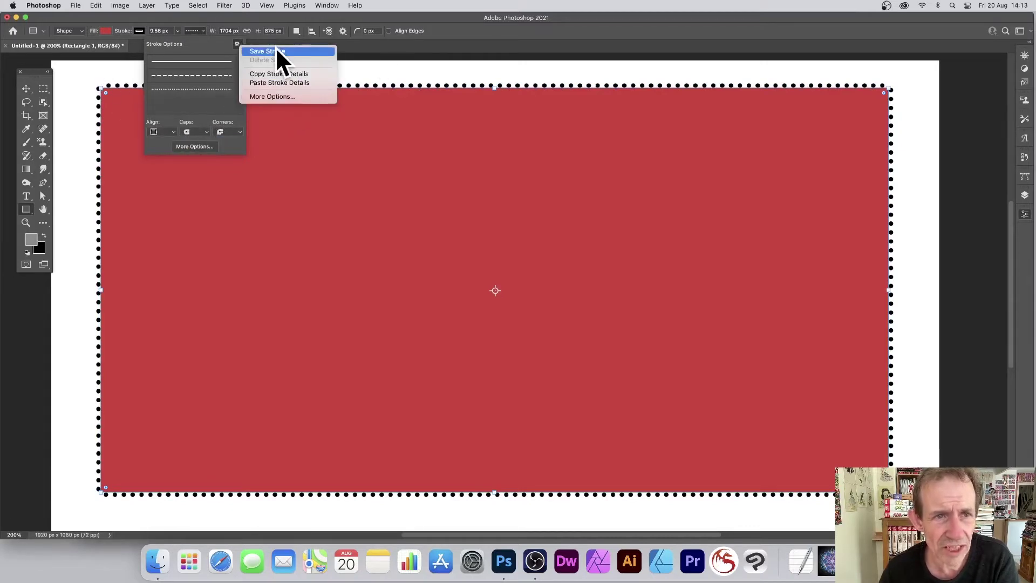
pyautogui.click(409, 45)
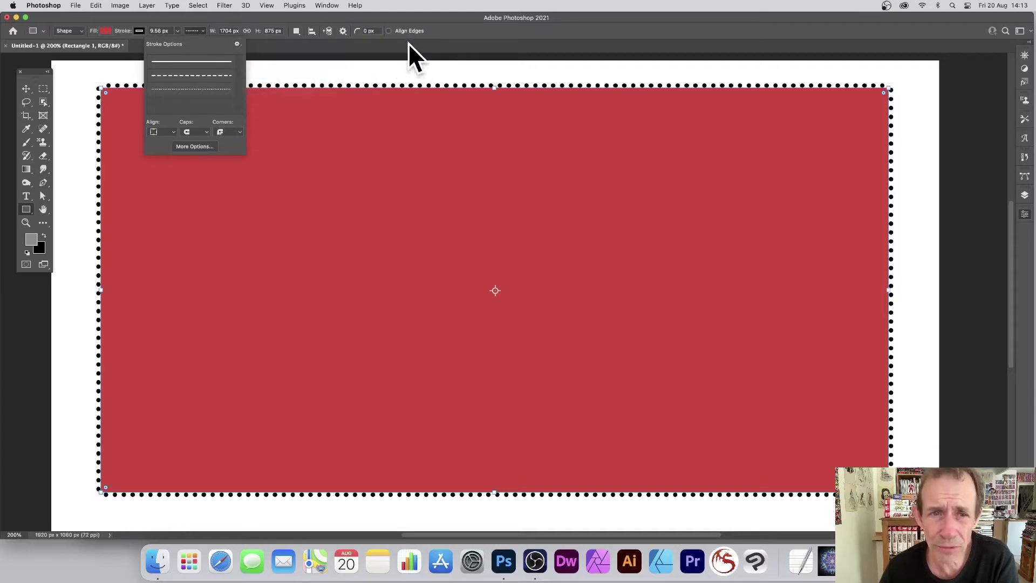
pyautogui.click(185, 62)
pyautogui.click(287, 46)
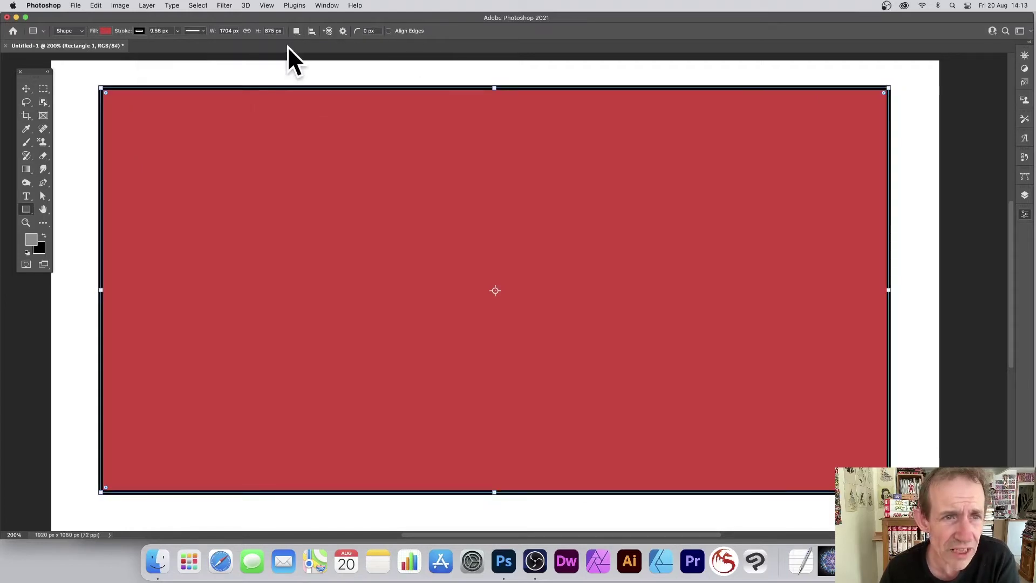
# Resize the rectangle to 234 px wide and 300 px high, and stretch it from its lower-right corner to about 1036 by 844 px
pyautogui.click(222, 31)
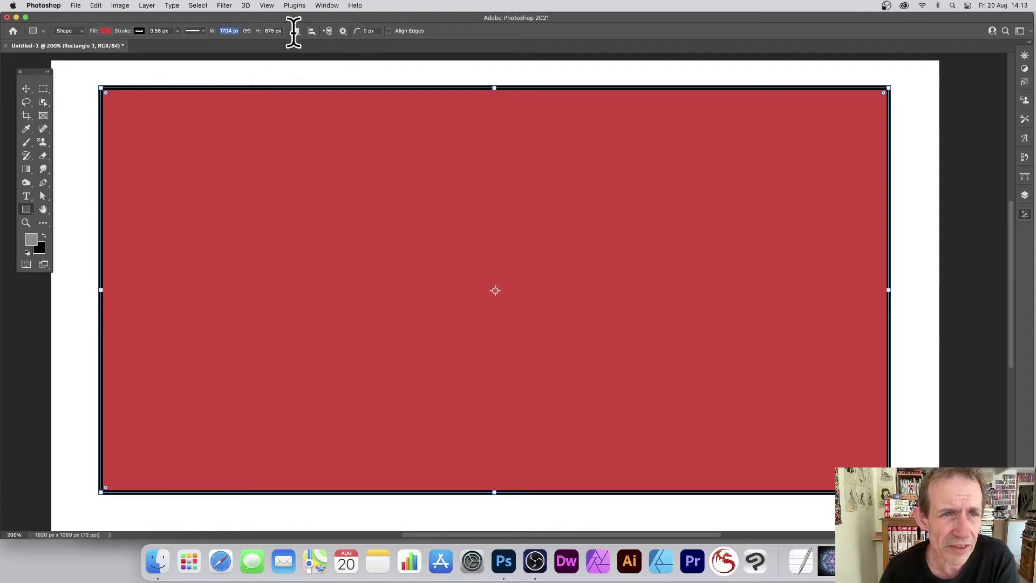
pyautogui.write('234')
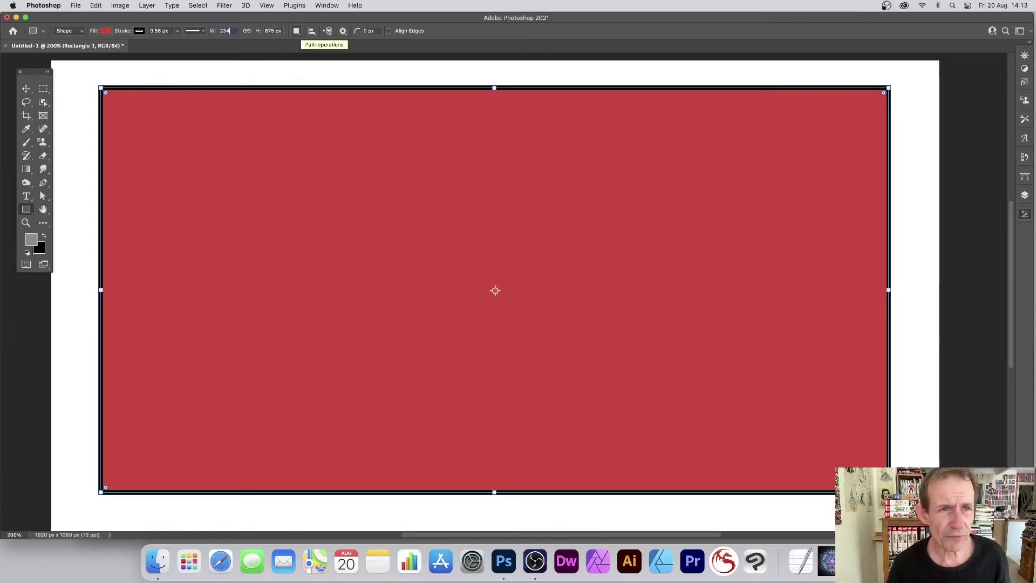
pyautogui.press('Tab')
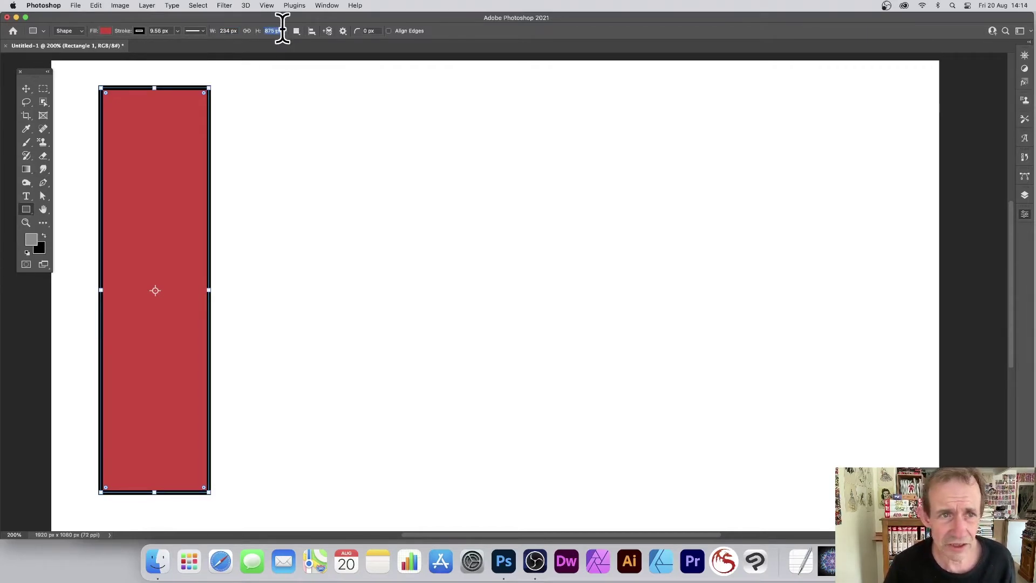
pyautogui.write('300')
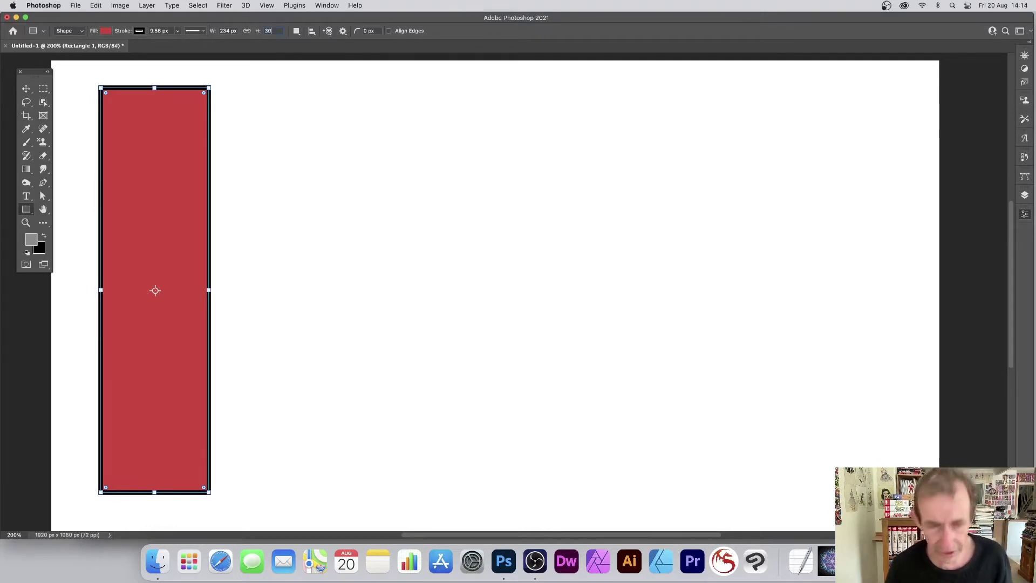
pyautogui.press('Tab')
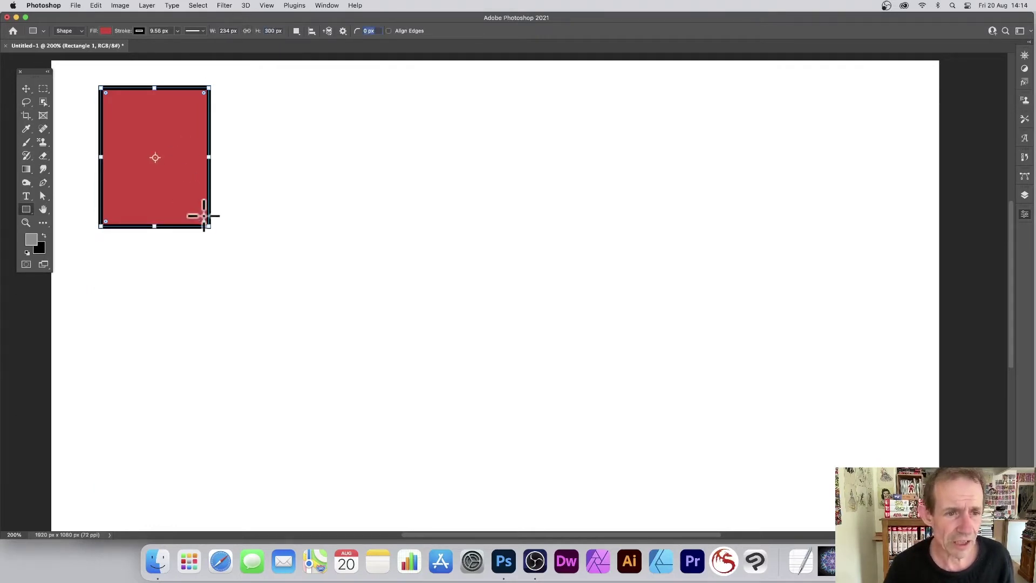
pyautogui.moveTo(208, 226); pyautogui.dragTo(579, 478)
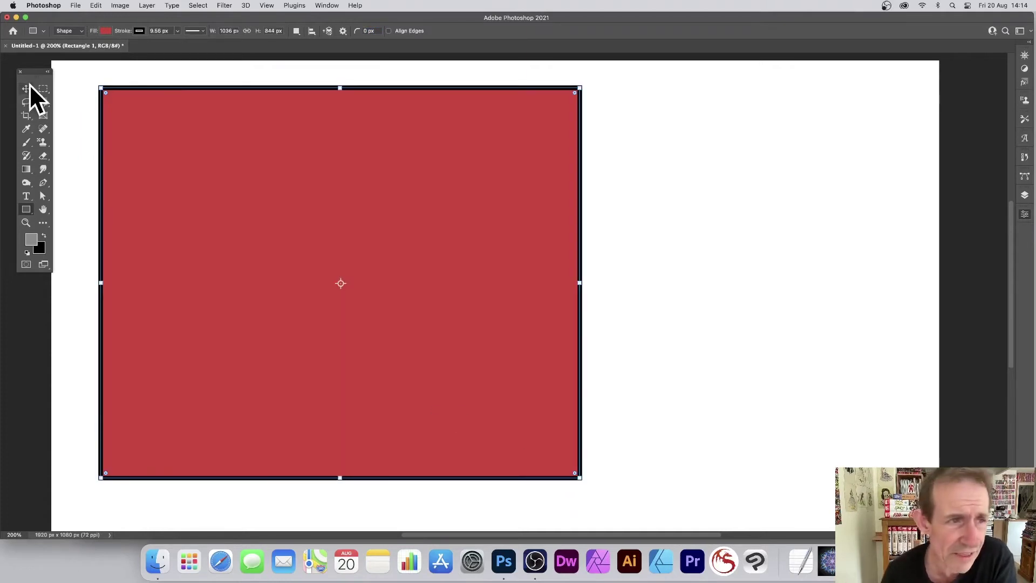
# Switch to the Move tool and turn its transform controls off and back on for the rectangle
pyautogui.click(27, 86)
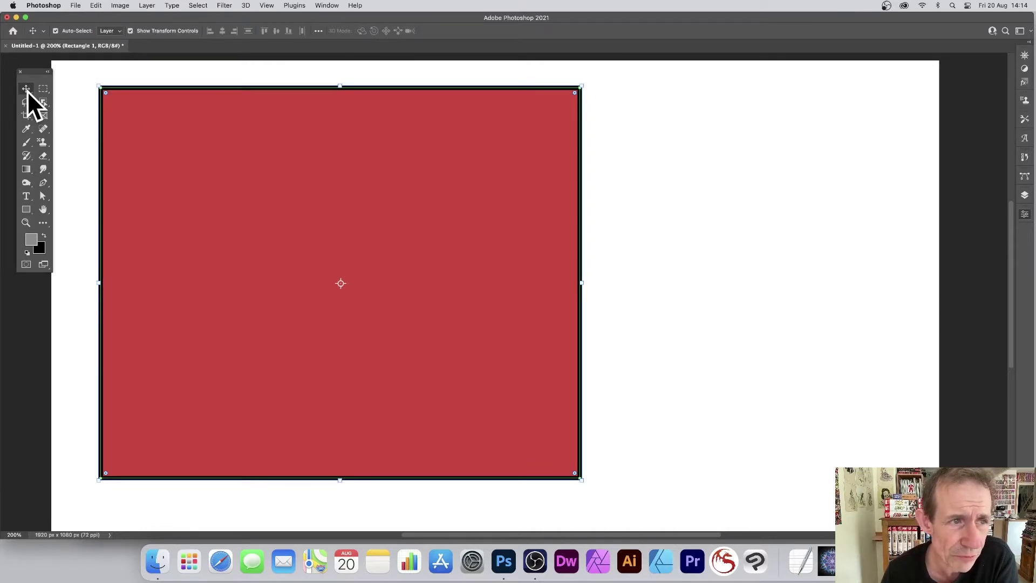
pyautogui.click(131, 30)
pyautogui.click(130, 31)
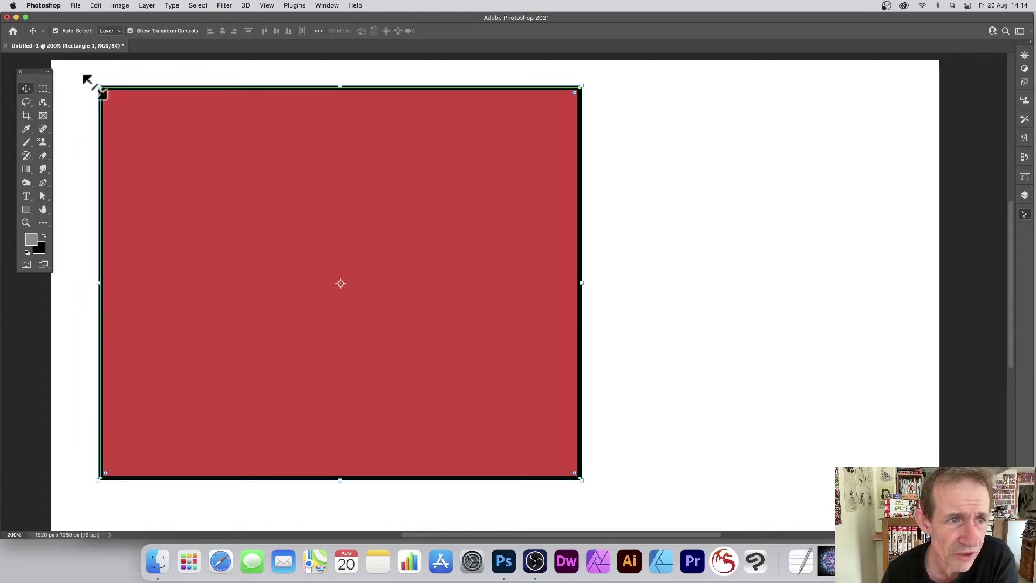
pyautogui.click(130, 31)
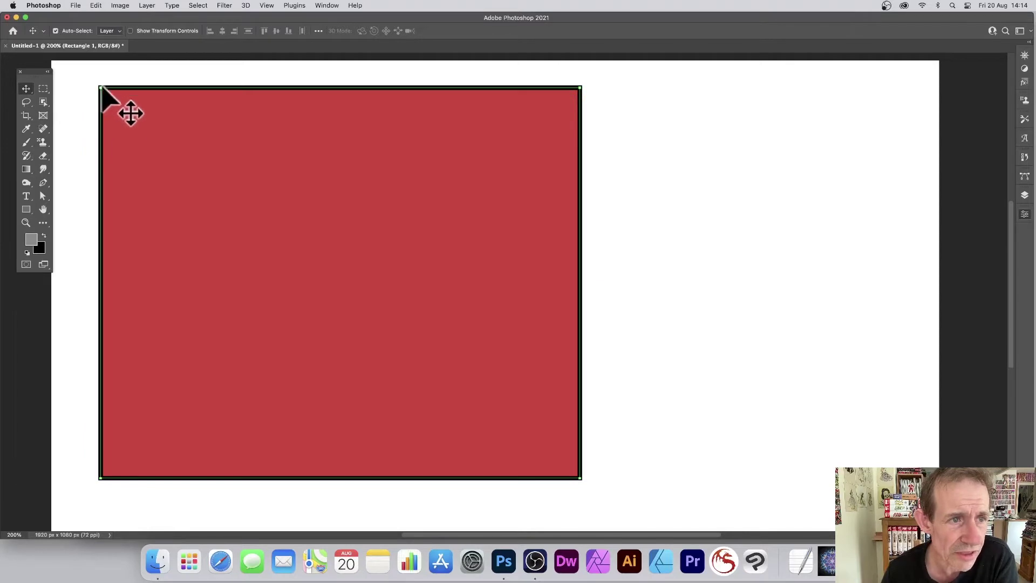
pyautogui.click(131, 31)
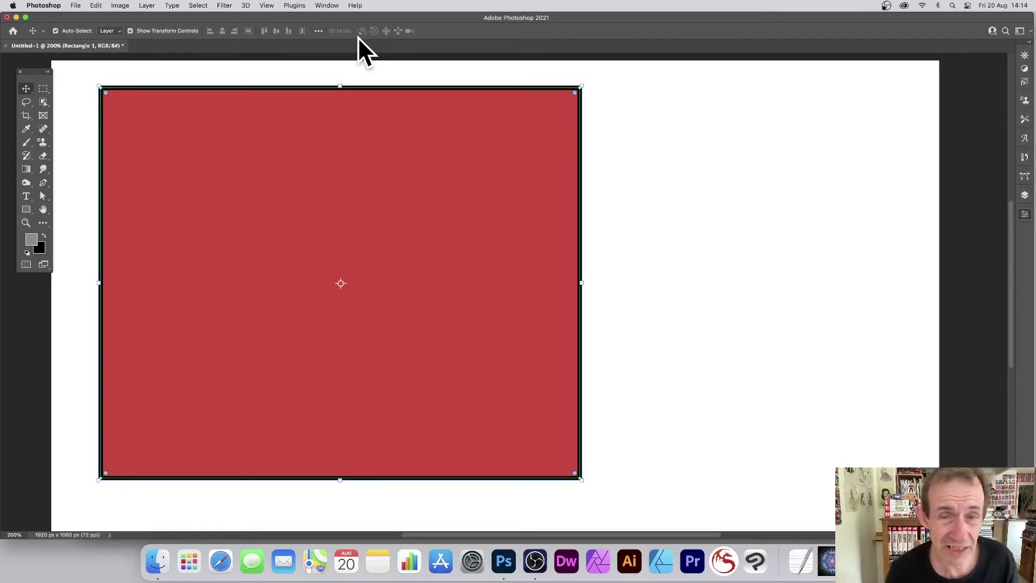
# Try scaling the rectangle from its upper-right corner as a free transform and cancel the transform
pyautogui.click(580, 87)
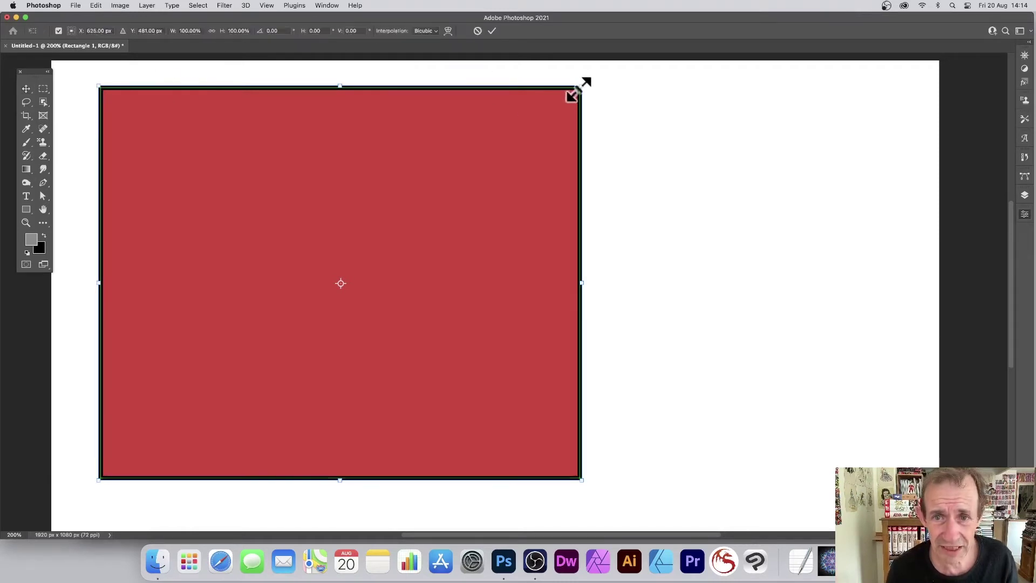
pyautogui.moveTo(579, 88); pyautogui.dragTo(559, 176)
pyautogui.click(475, 29)
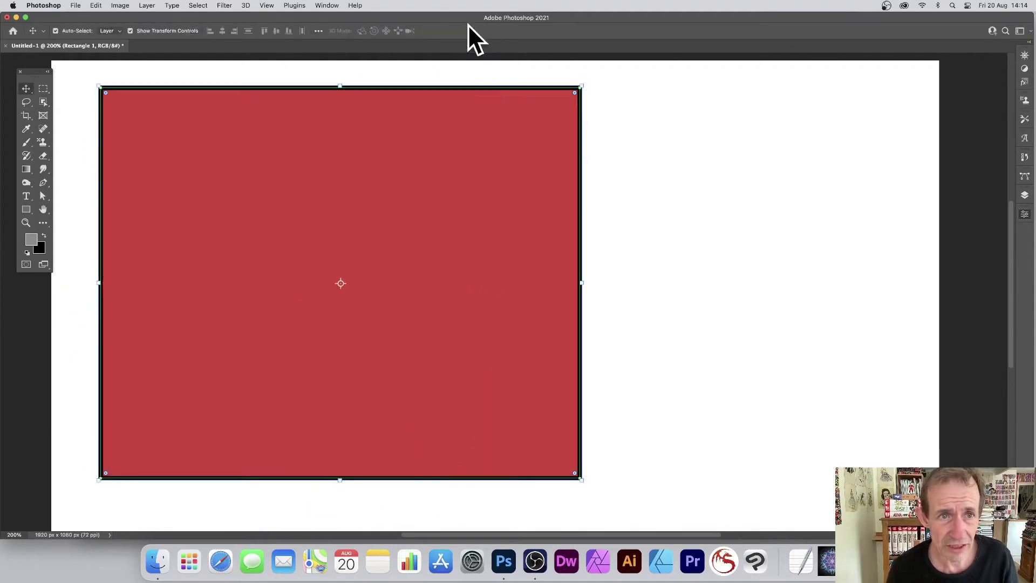
# Return to the Rectangle tool, and open the shape's properties and place them over the blank canvas beside the rectangle
pyautogui.click(24, 209)
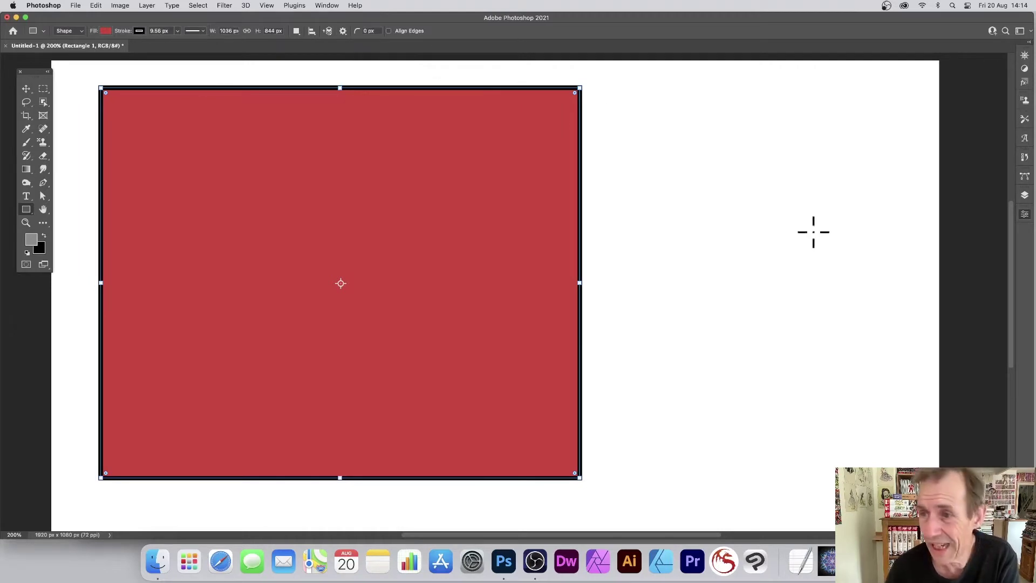
pyautogui.click(1025, 215)
pyautogui.moveTo(849, 210); pyautogui.dragTo(708, 117)
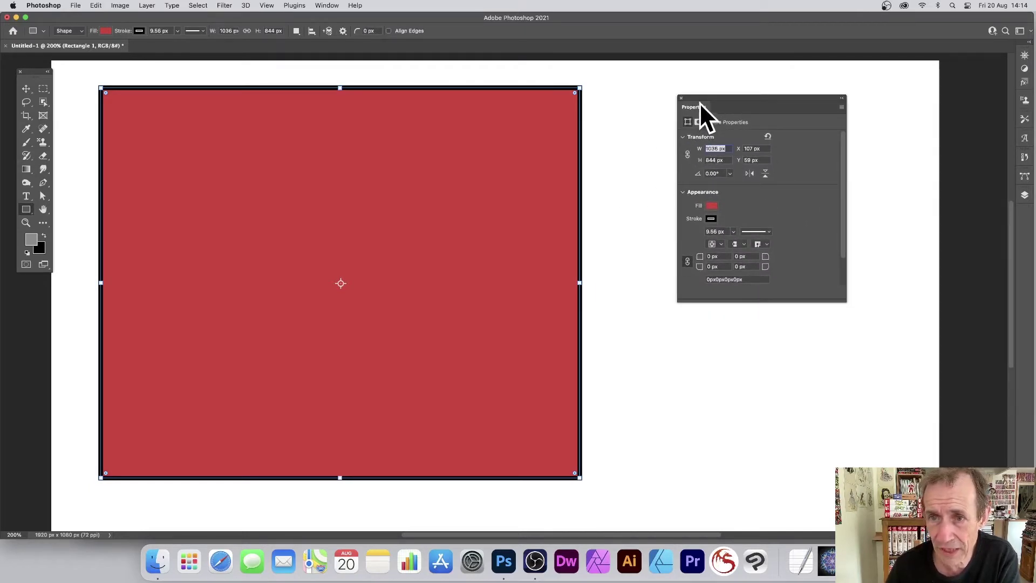
pyautogui.moveTo(699, 102); pyautogui.dragTo(752, 124)
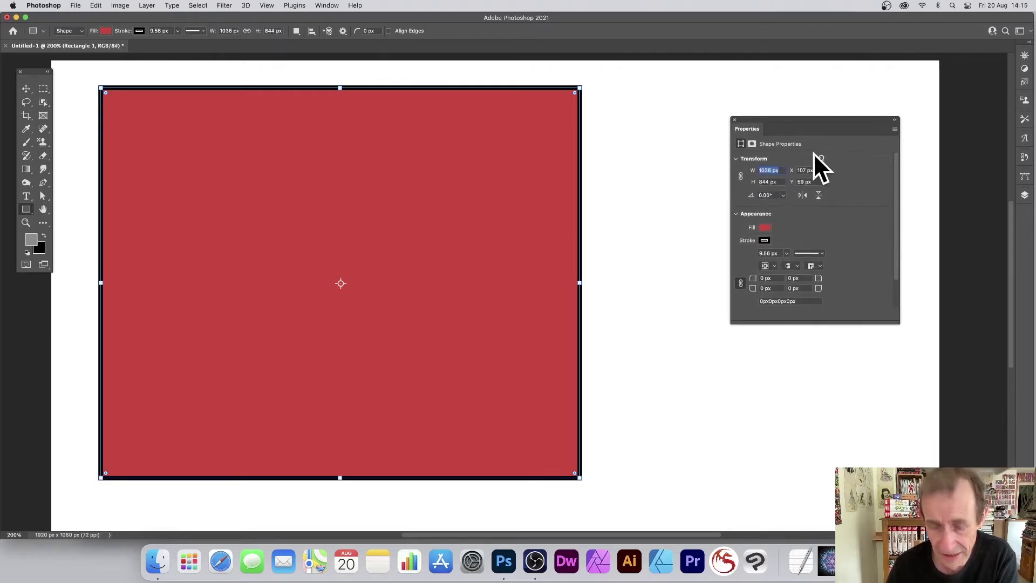
# Try rectangle widths of 2000 px and 400 px in the shape's transform properties
pyautogui.write('2000')
pyautogui.press('Tab')
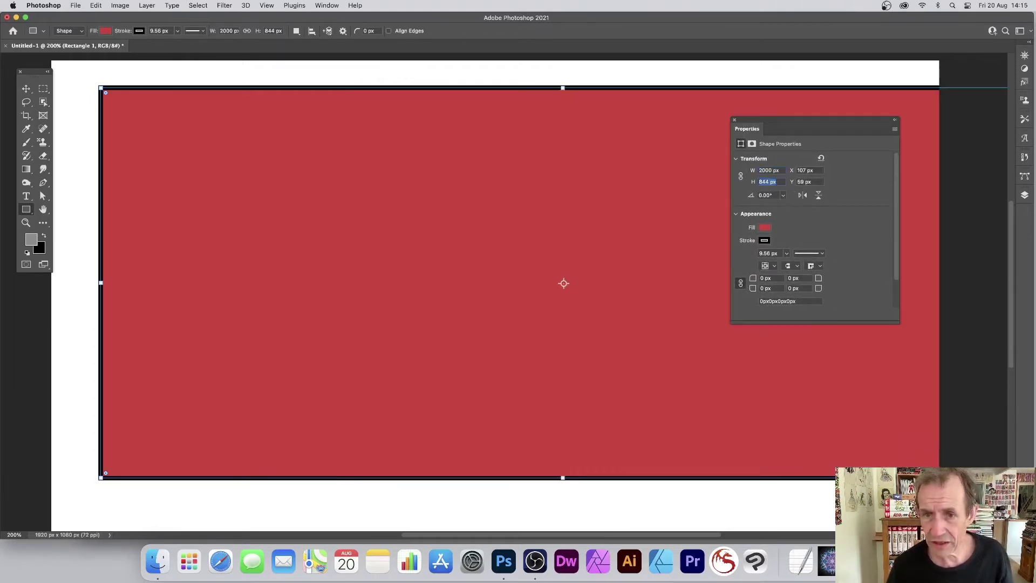
pyautogui.click(777, 170)
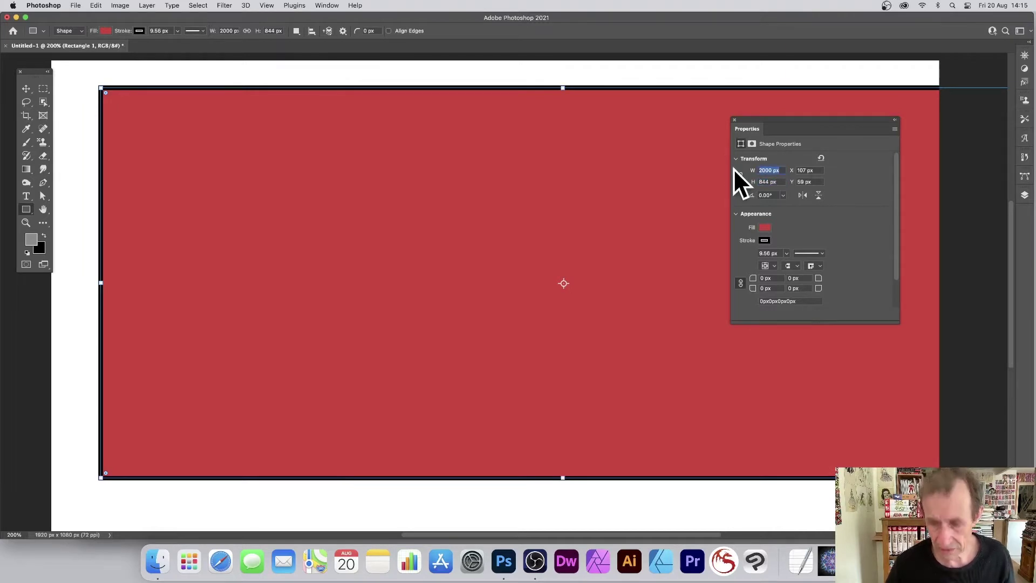
pyautogui.write('400')
pyautogui.press('Tab')
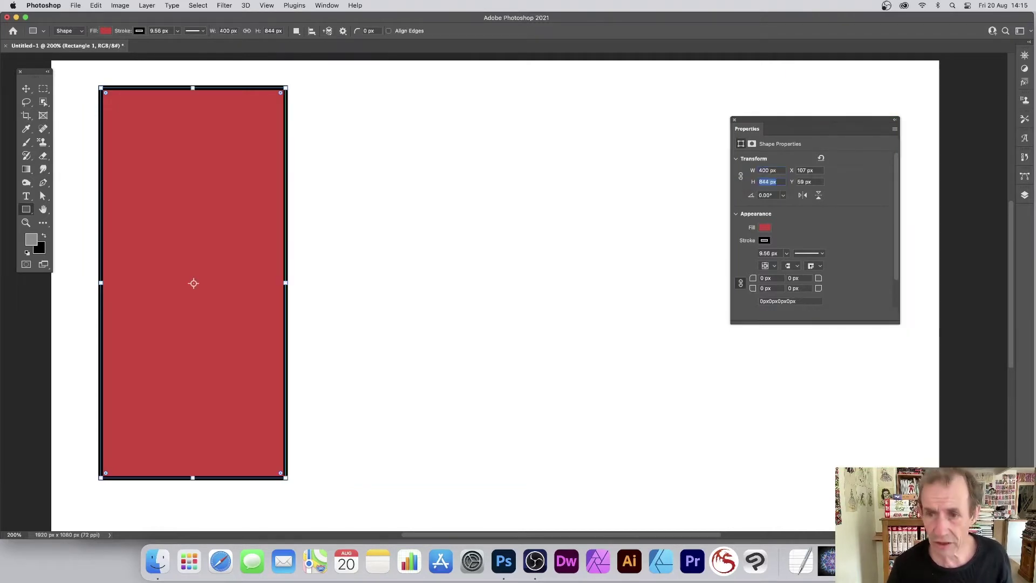
# Set the rectangle's width to 800 px and reset its transform to the original proportions, with a height of 410.8 px
pyautogui.click(777, 170)
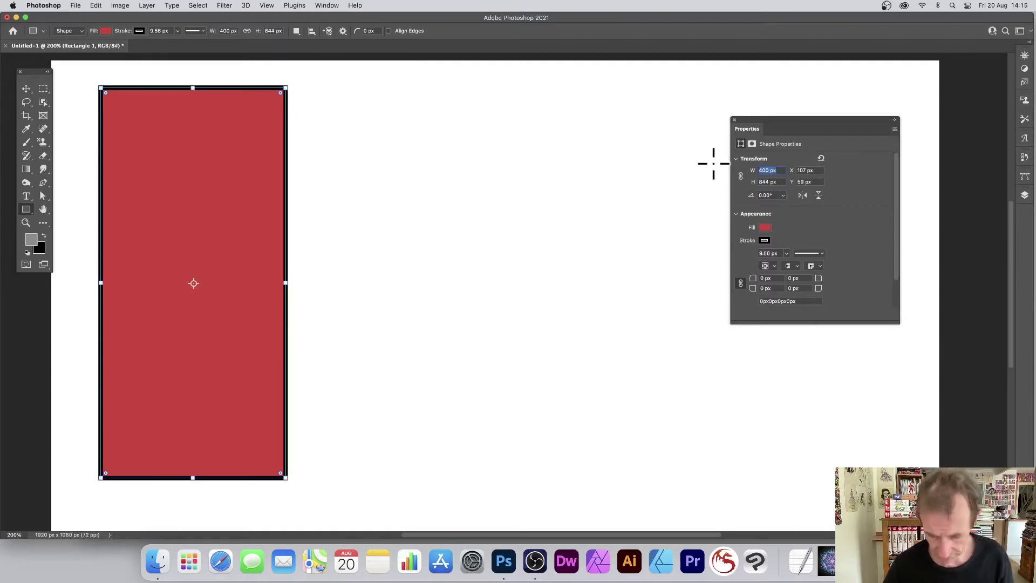
pyautogui.write('800')
pyautogui.press('Tab')
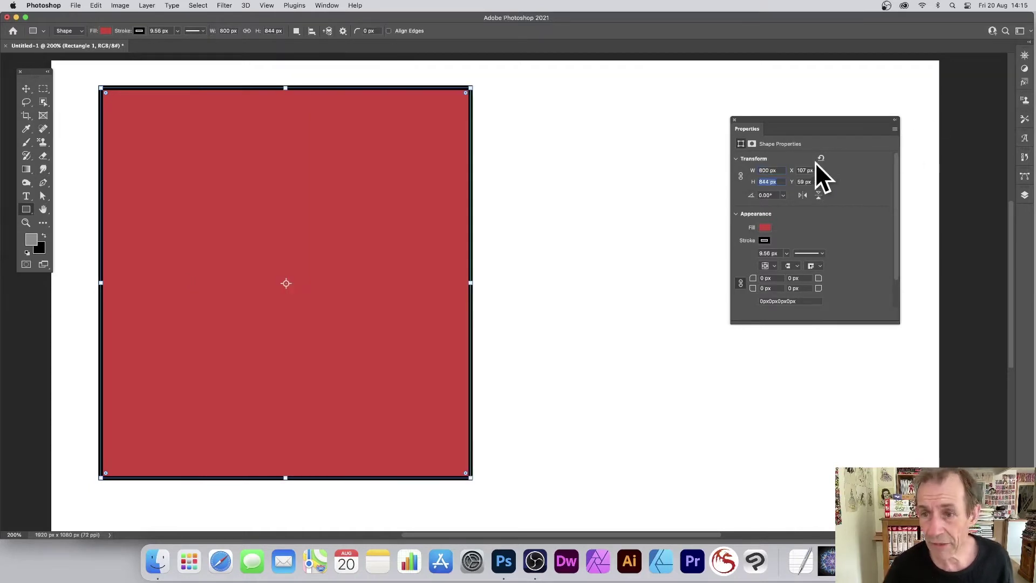
pyautogui.write('410.8')
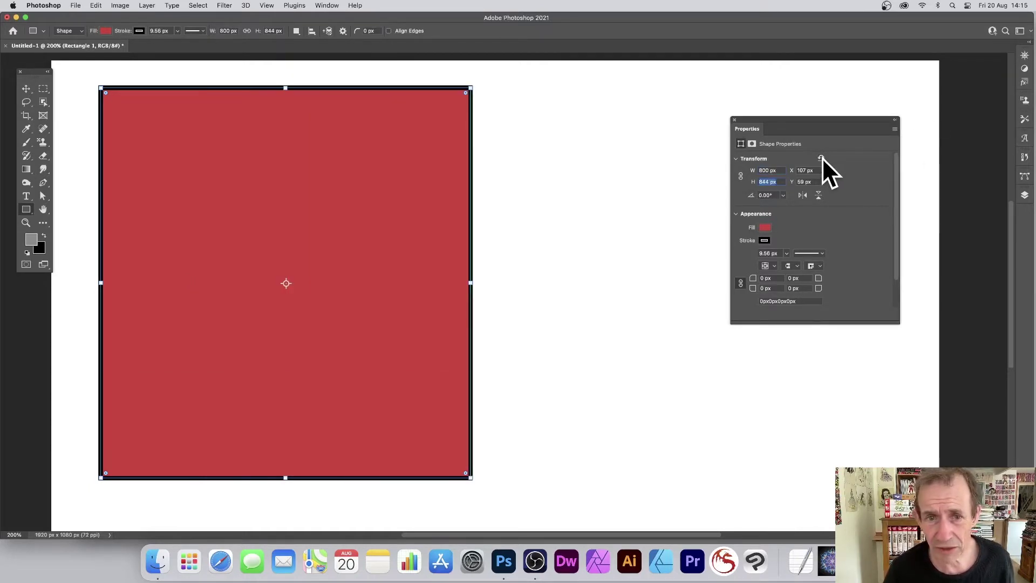
pyautogui.press('Return')
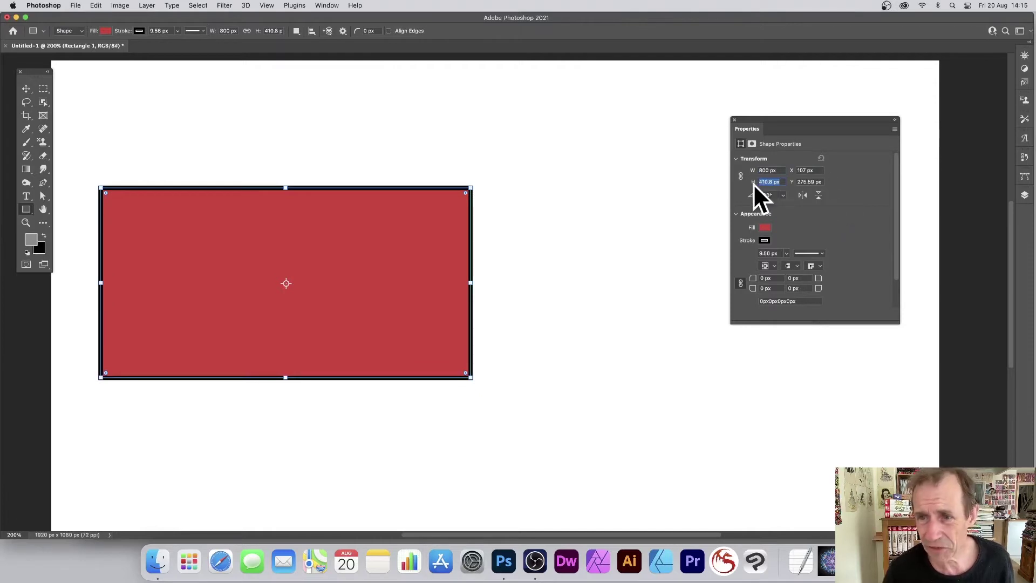
# Set the rectangle's X position to 0 px in its transform properties
pyautogui.click(778, 170)
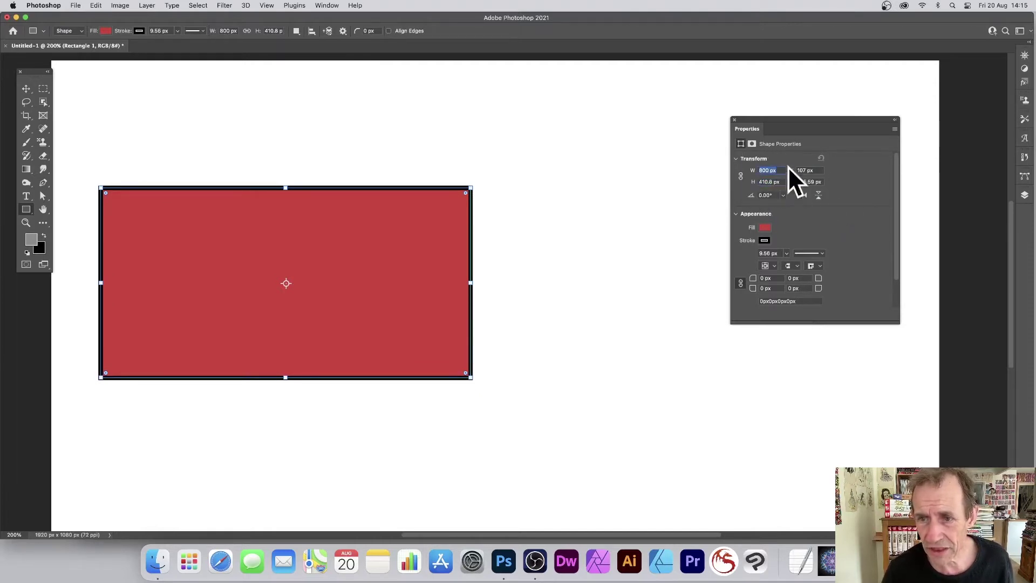
pyautogui.click(816, 171)
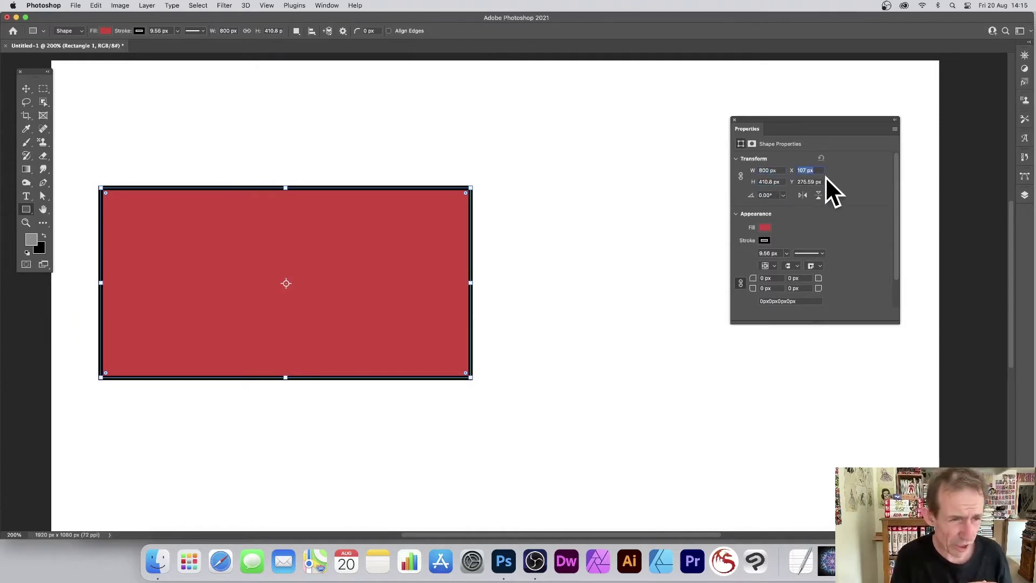
pyautogui.write('0')
pyautogui.press('Tab')
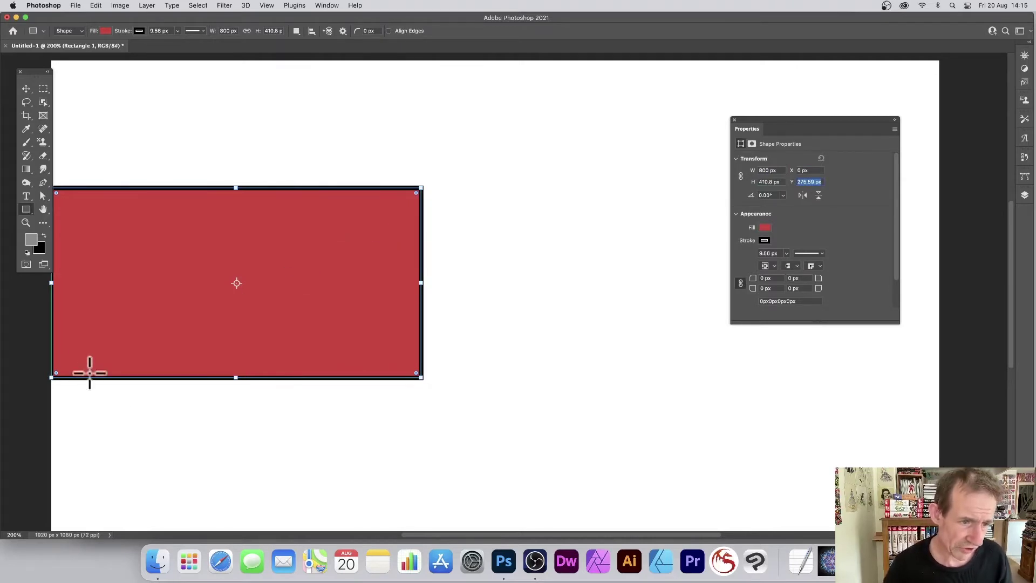
# Set the rectangle's position to X 400 px and Y 300 px
pyautogui.click(807, 170)
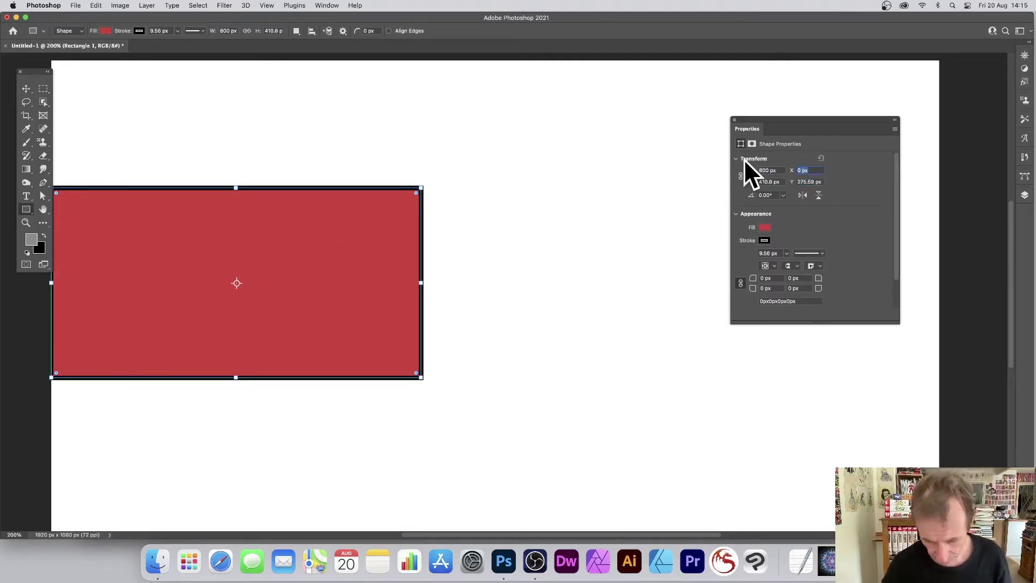
pyautogui.write('400')
pyautogui.press('Tab')
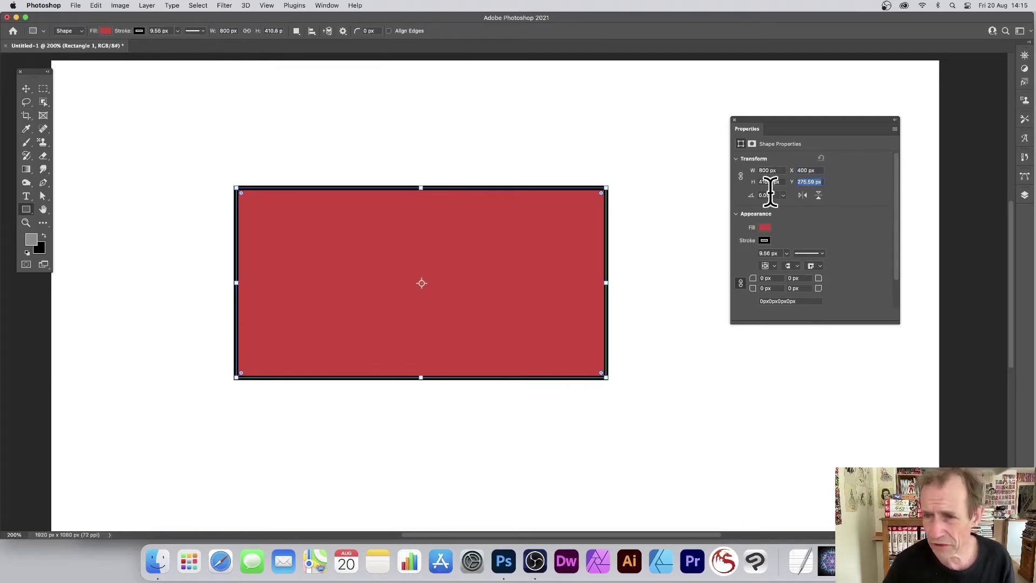
pyautogui.write('300')
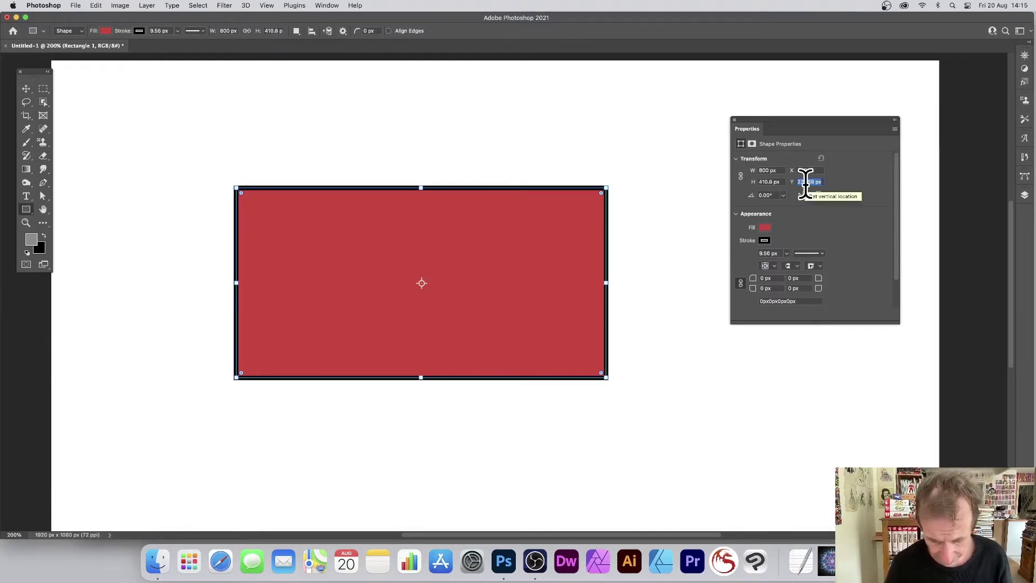
pyautogui.press('Tab')
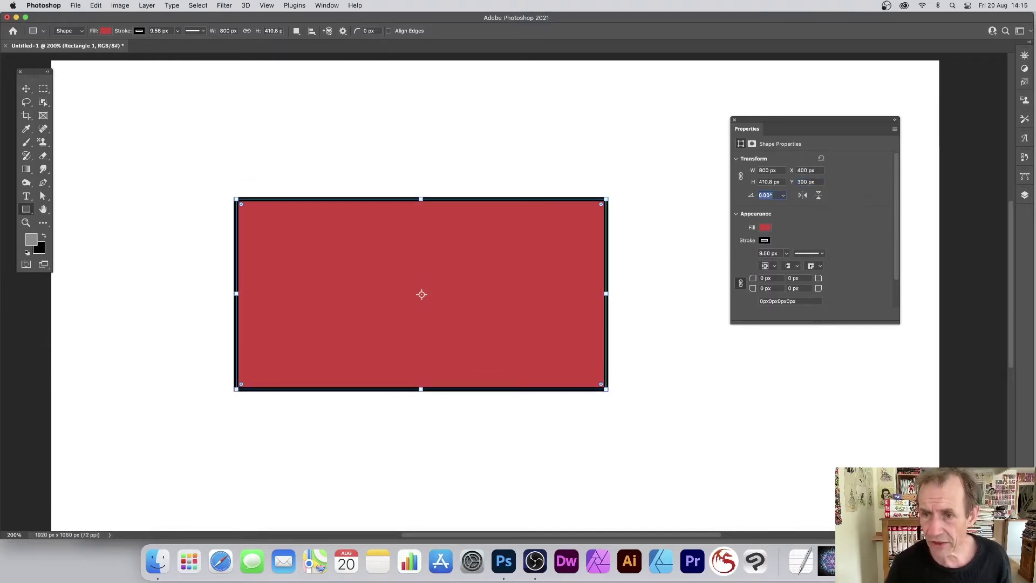
# Flip the rectangle horizontally and vertically
pyautogui.click(803, 196)
pyautogui.click(819, 195)
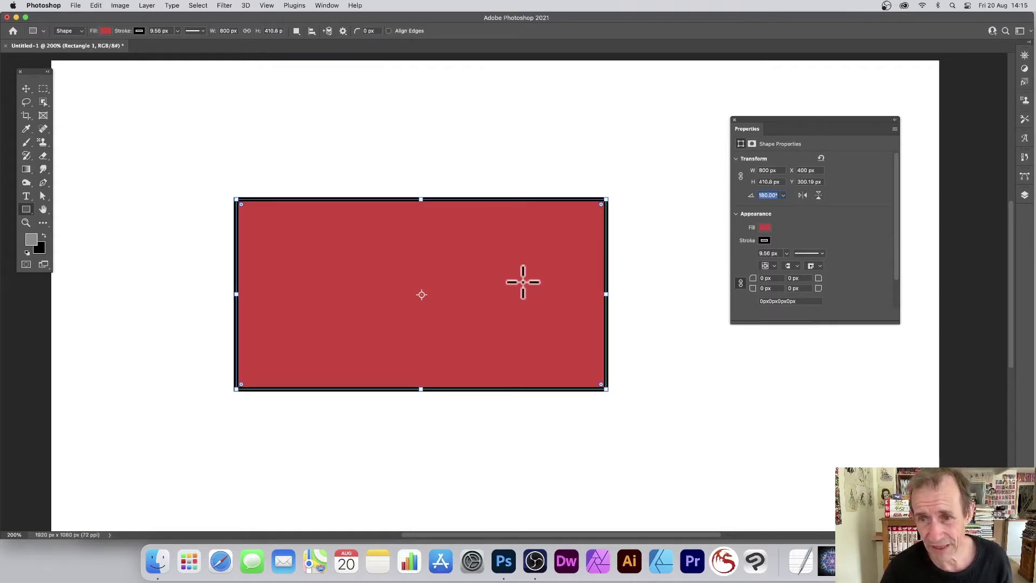
pyautogui.scroll(-1, 702, 237)
# Try rotating the rectangle to -120° and 20°, and undo the rotation
pyautogui.click(783, 196)
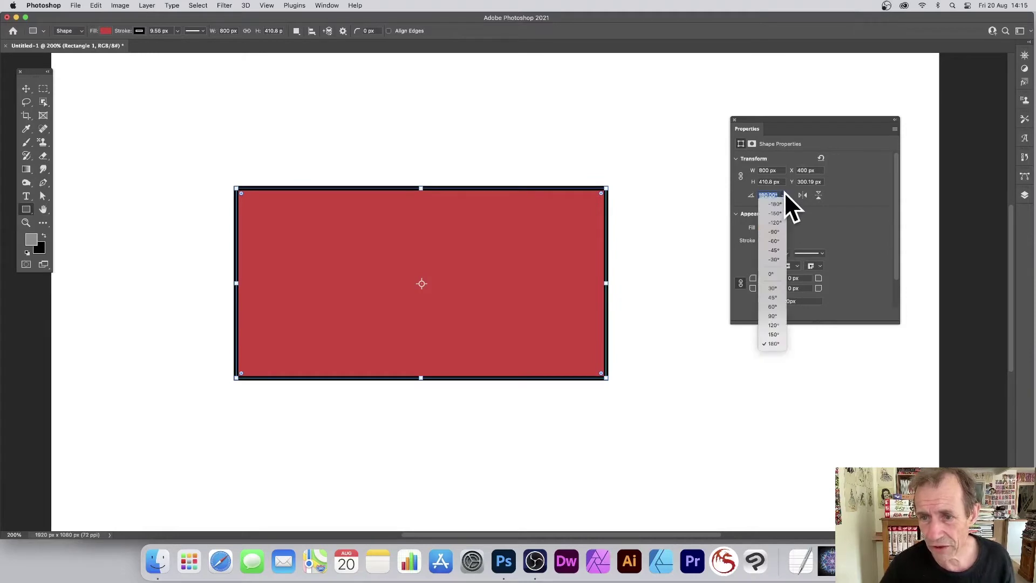
pyautogui.click(776, 223)
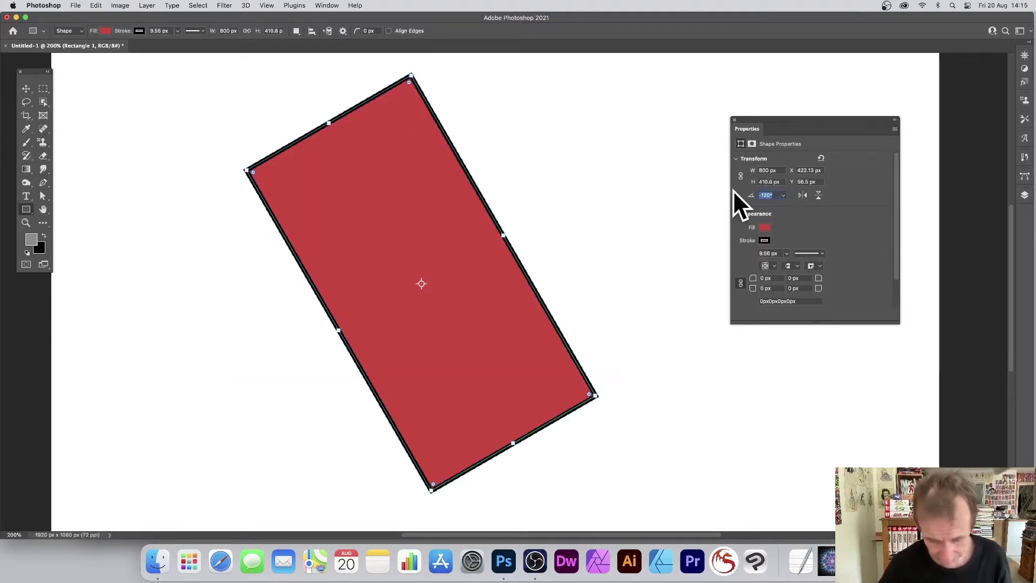
pyautogui.write('20')
pyautogui.press('Tab')
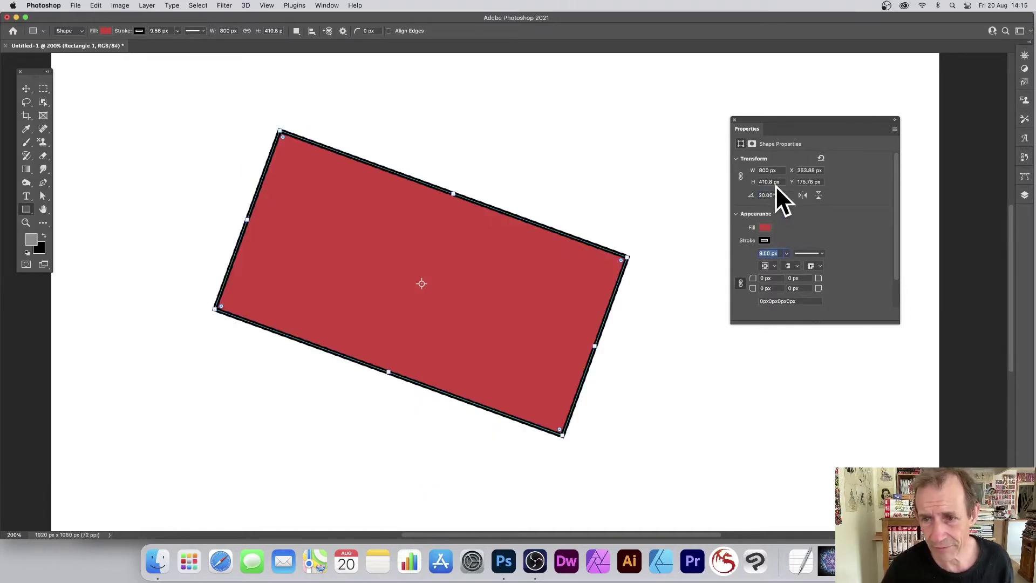
pyautogui.press('super+z')
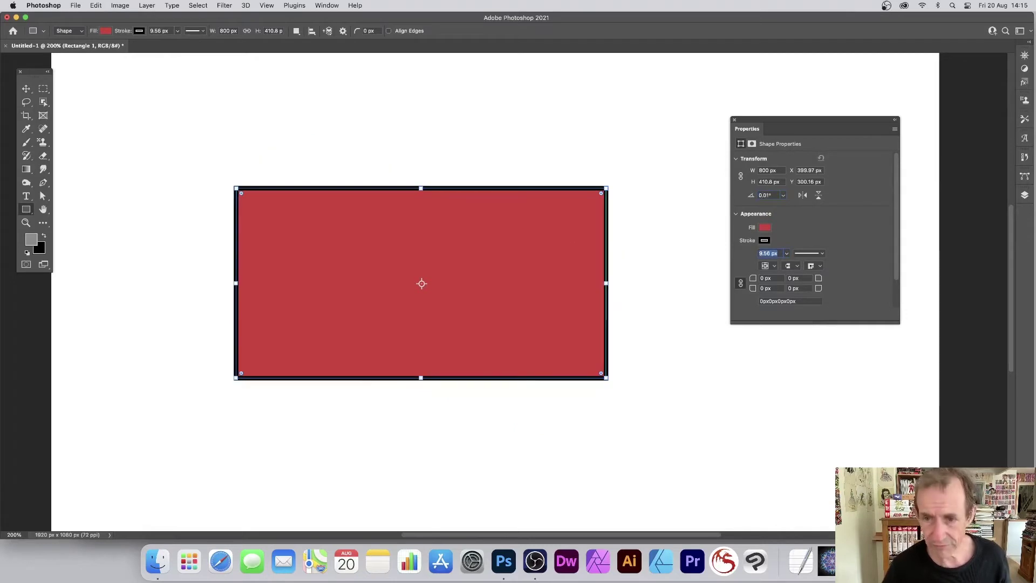
# Examine the colour swatches and line style options available for the rectangle's stroke
pyautogui.click(767, 241)
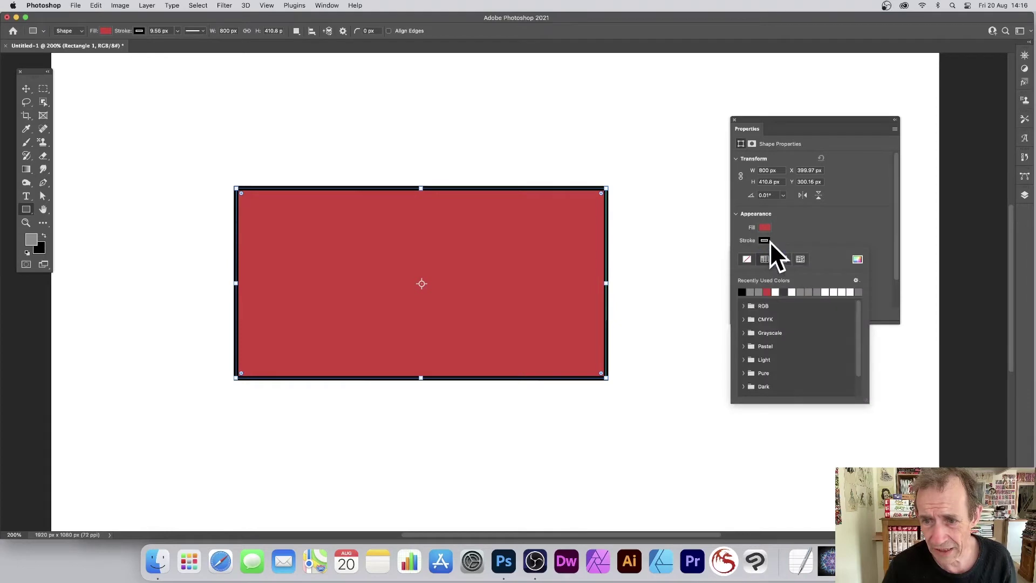
pyautogui.click(826, 227)
pyautogui.click(821, 253)
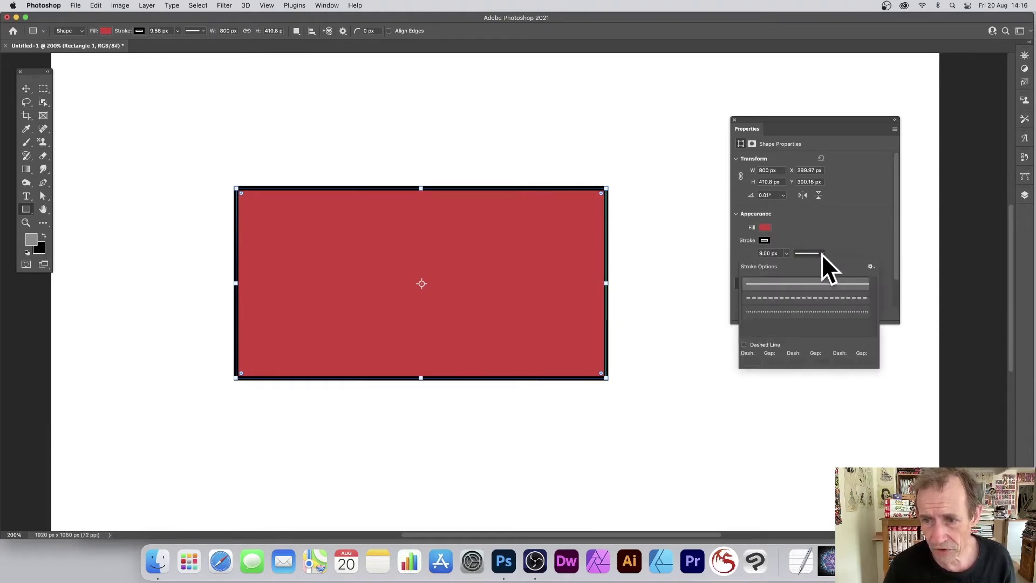
pyautogui.click(848, 230)
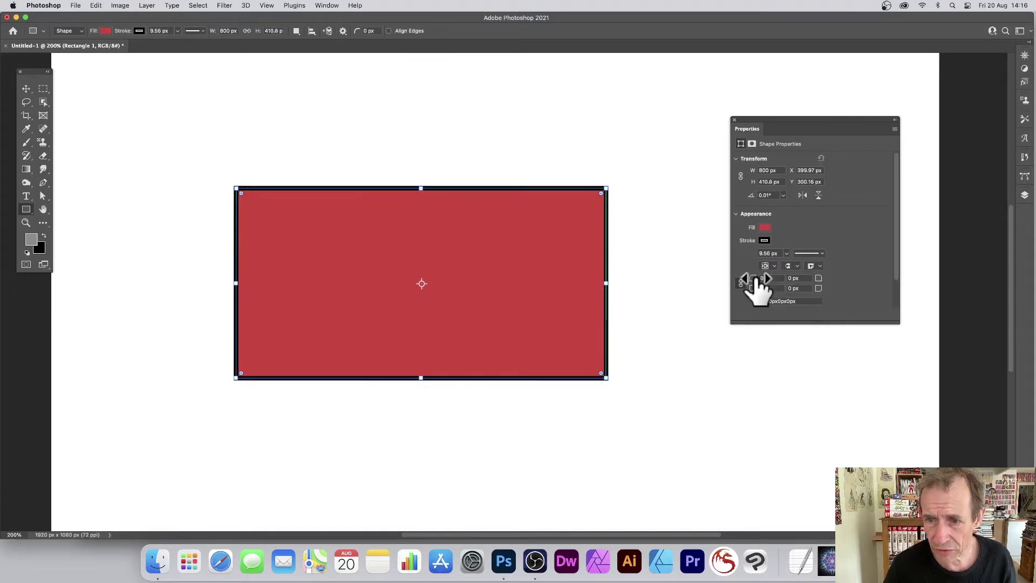
# Round all four corners of the red rectangle to about 110 px and delete the shape
pyautogui.moveTo(753, 280); pyautogui.dragTo(808, 289)
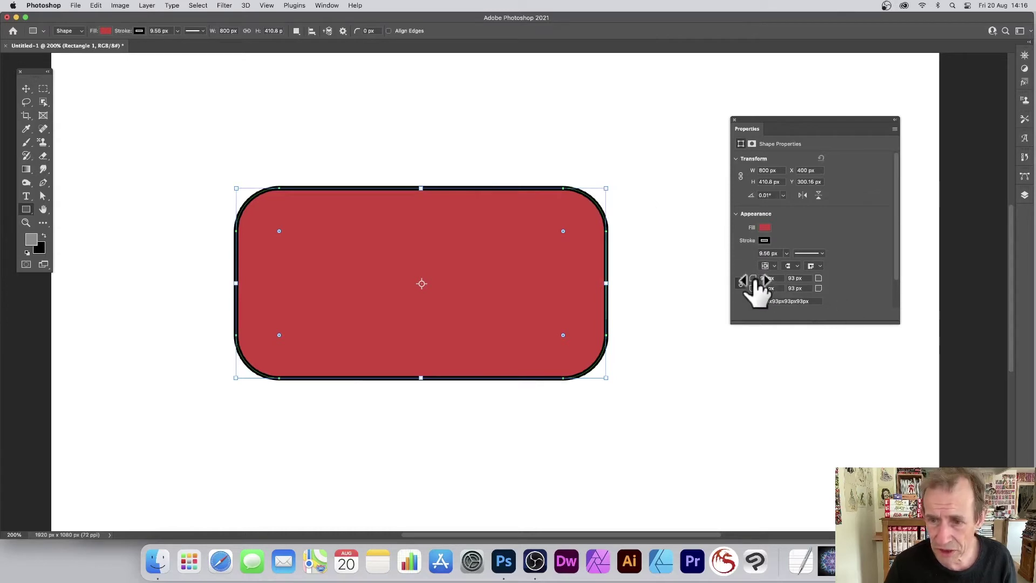
pyautogui.moveTo(753, 289); pyautogui.dragTo(762, 289)
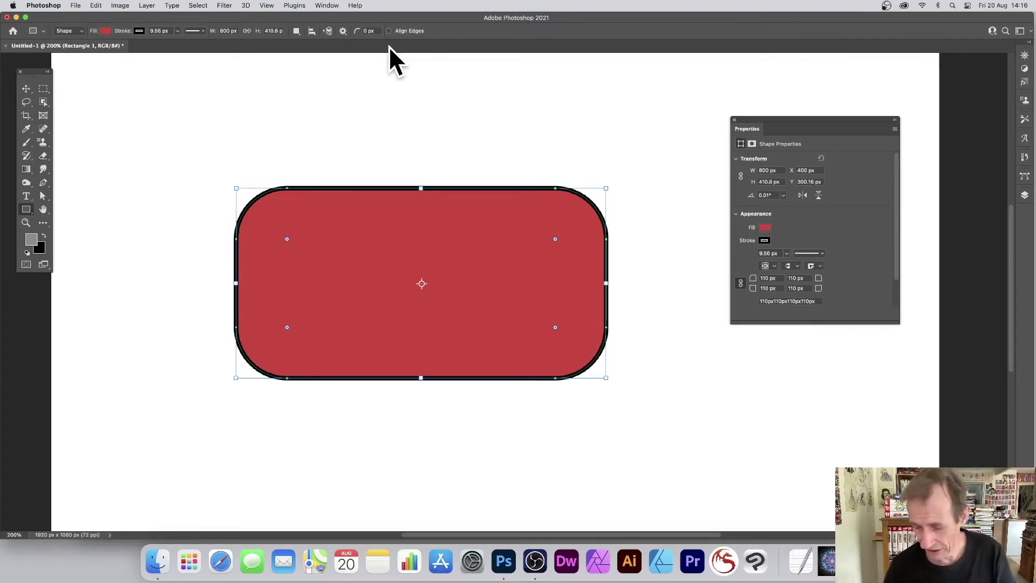
pyautogui.press('BackSpace')
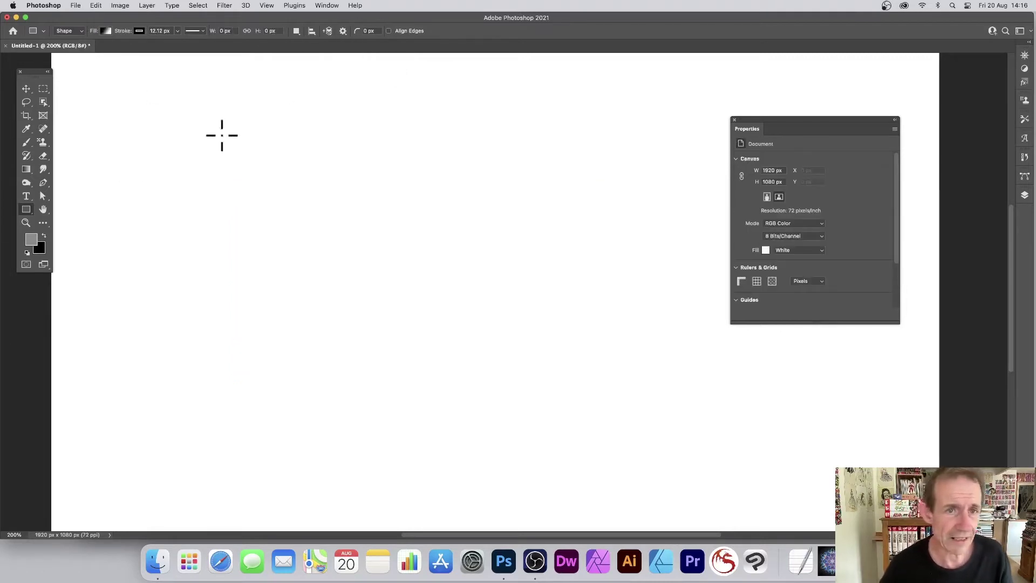
# Draw a rounded rectangle about 882 by 525 px with a 108 px corner radius, try the radius option at 82 px and delete the shape
pyautogui.moveTo(361, 31); pyautogui.dragTo(409, 34)
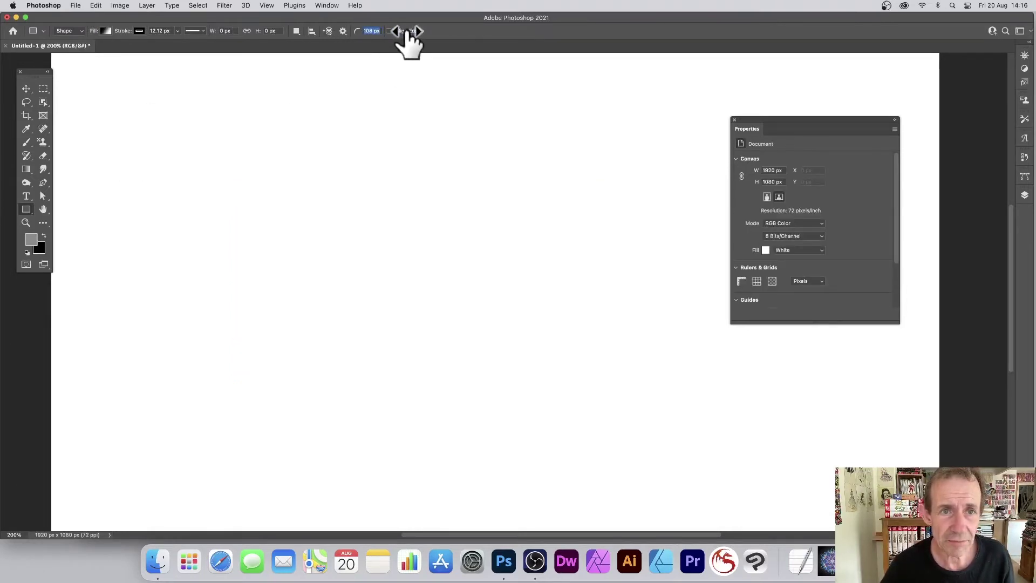
pyautogui.moveTo(188, 88); pyautogui.dragTo(595, 330)
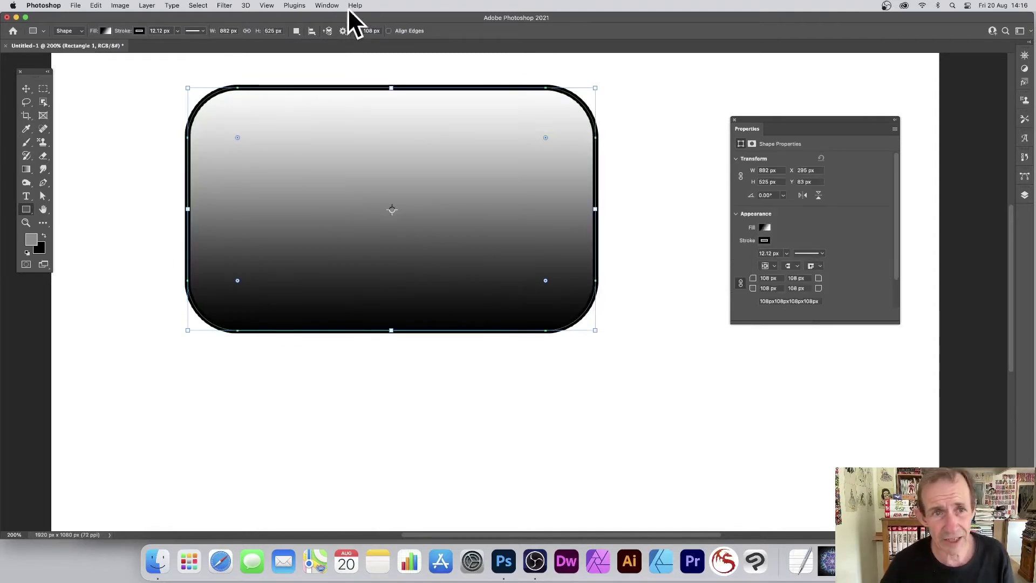
pyautogui.moveTo(357, 32)
pyautogui.mouseDown()
pyautogui.moveTo(336, 32)
pyautogui.moveTo(416, 33)
pyautogui.moveTo(338, 34)
pyautogui.mouseUp()
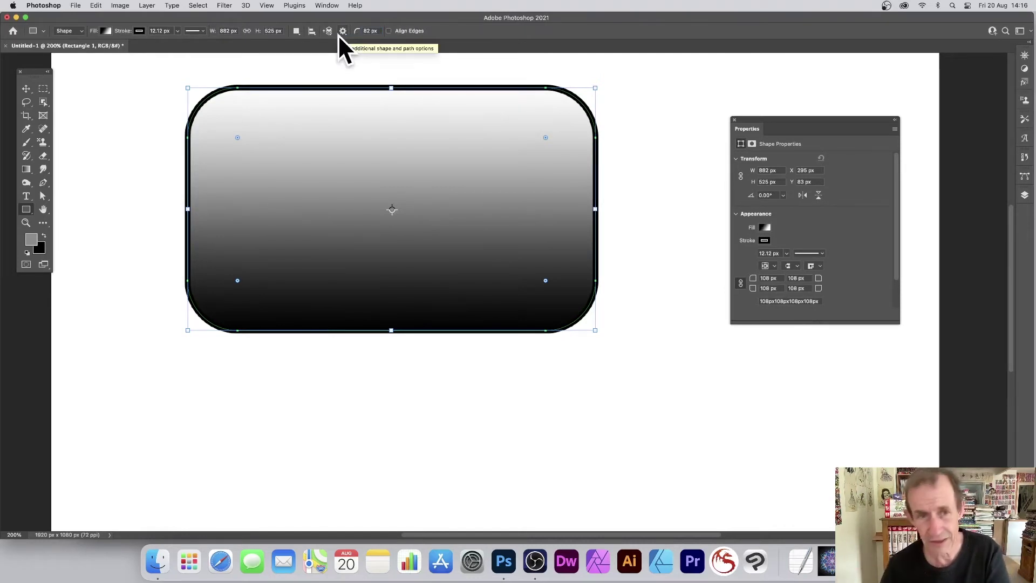
pyautogui.press('BackSpace')
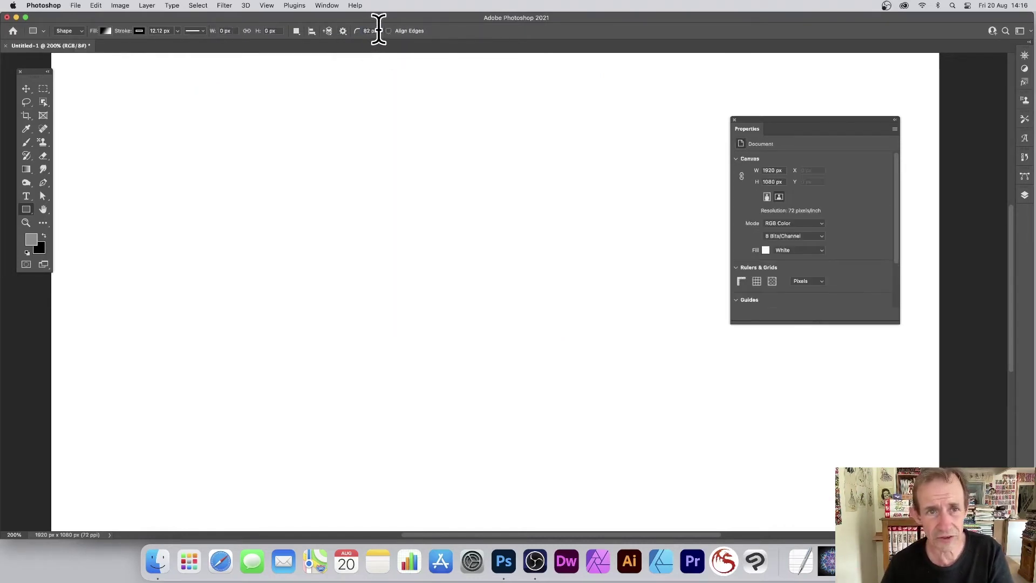
# Set the corner radius for new shapes to 0 px and draw a rectangle about 834 by 529 px
pyautogui.write('0')
pyautogui.press('Tab')
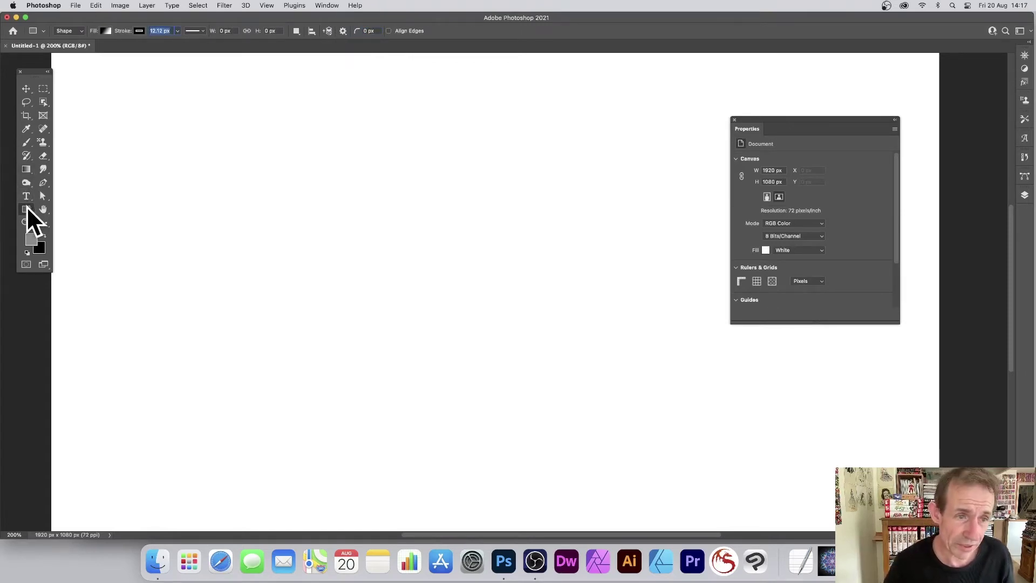
pyautogui.moveTo(203, 104); pyautogui.dragTo(590, 351)
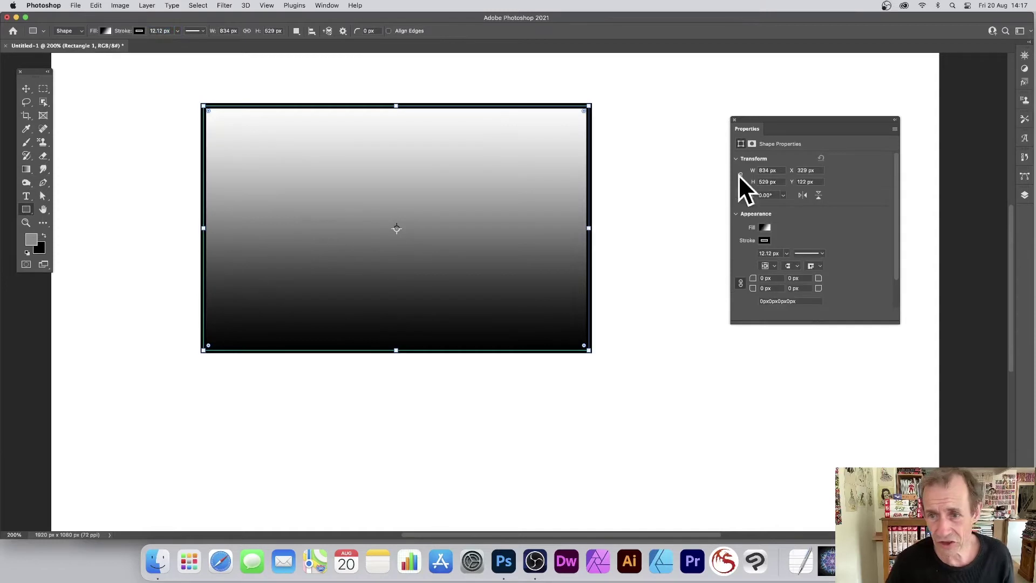
# Give the rectangle a solid red fill and enlarge it from its lower-right corner to about 980 by 623 px
pyautogui.click(105, 30)
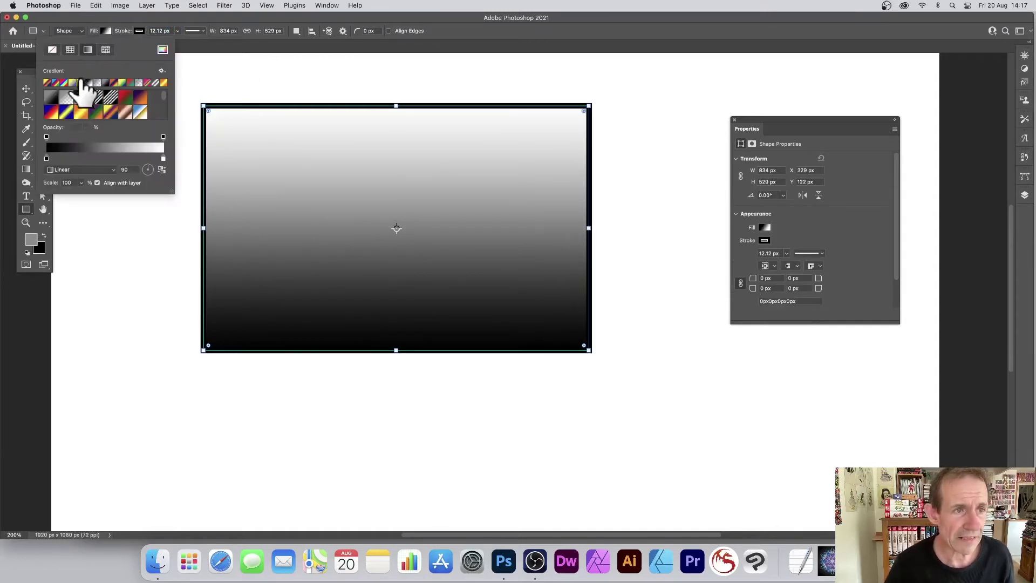
pyautogui.click(70, 49)
pyautogui.click(77, 81)
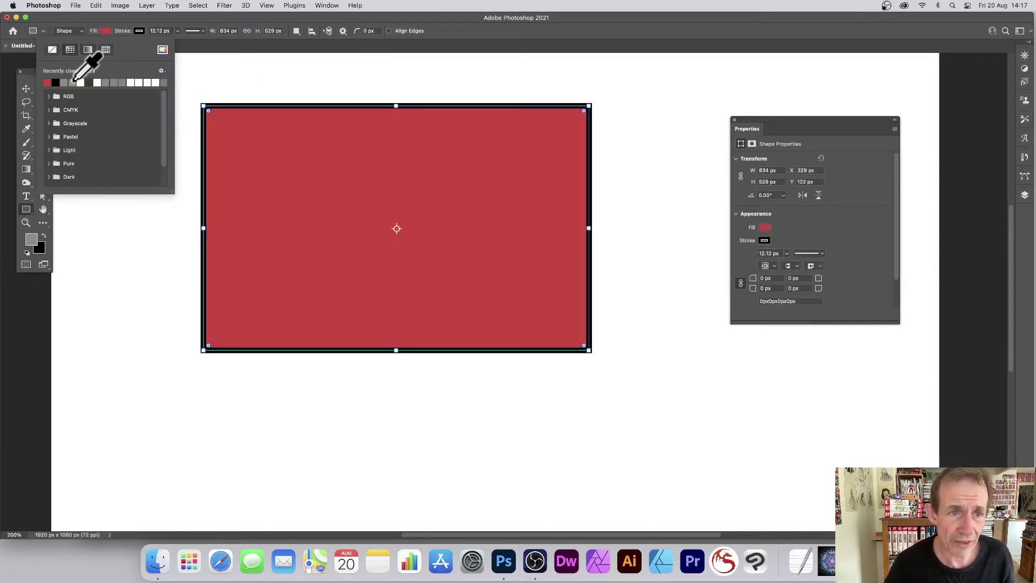
pyautogui.click(292, 16)
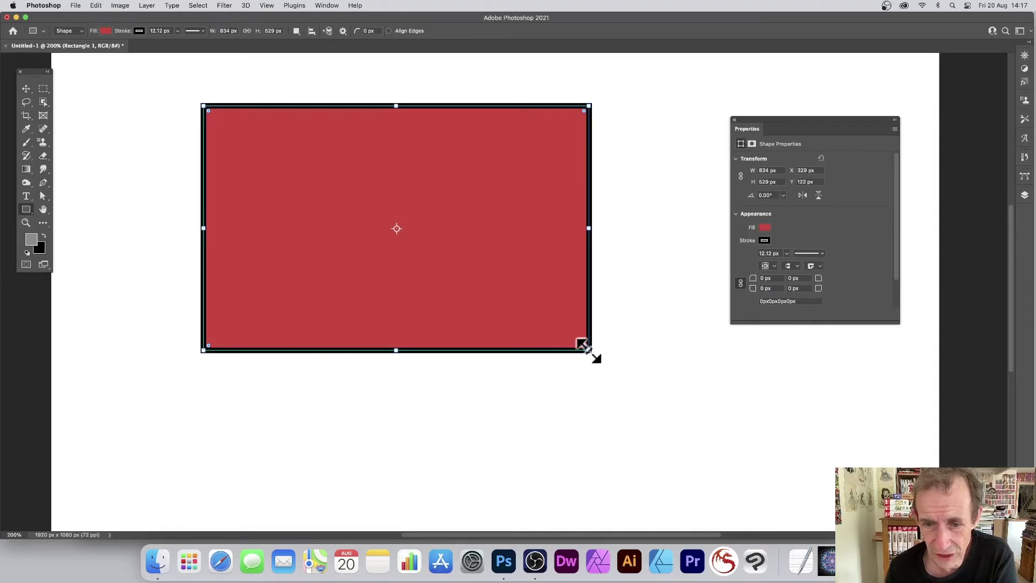
pyautogui.moveTo(586, 347); pyautogui.dragTo(657, 394)
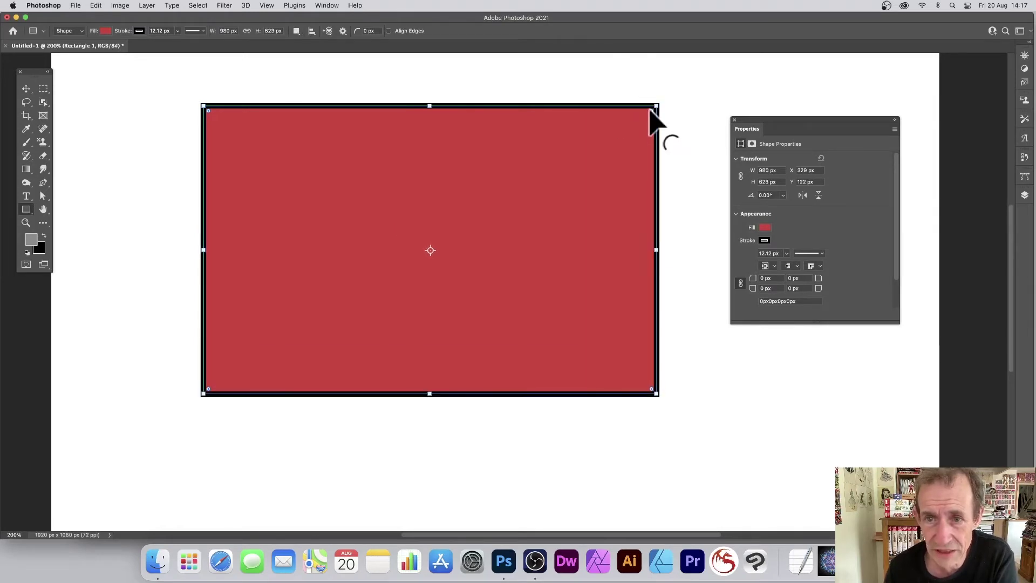
# Try rounding the corners on the canvas to about 269 px and 311 px, restoring square corners each time
pyautogui.moveTo(652, 114); pyautogui.dragTo(520, 166)
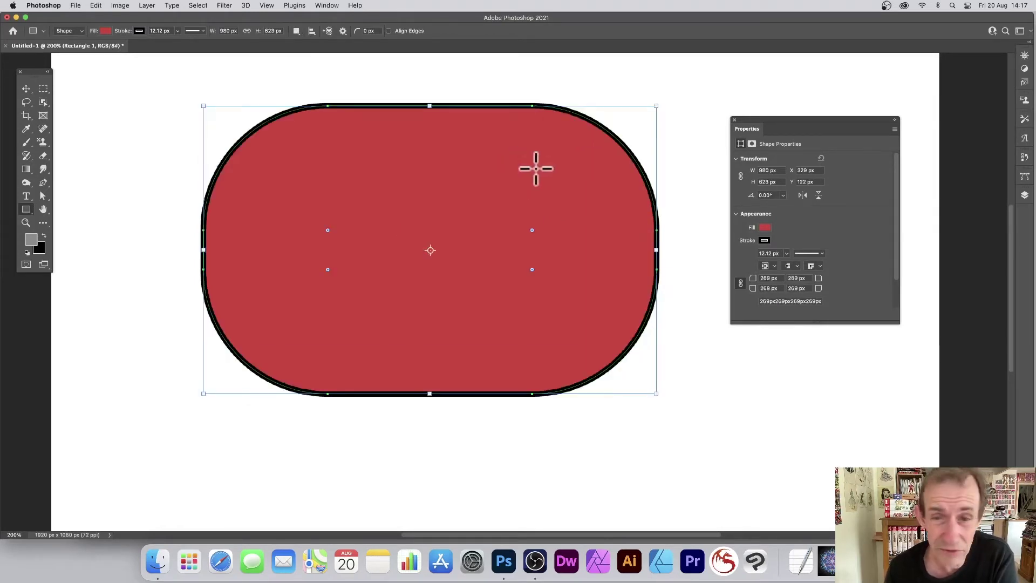
pyautogui.moveTo(533, 230); pyautogui.dragTo(655, 115)
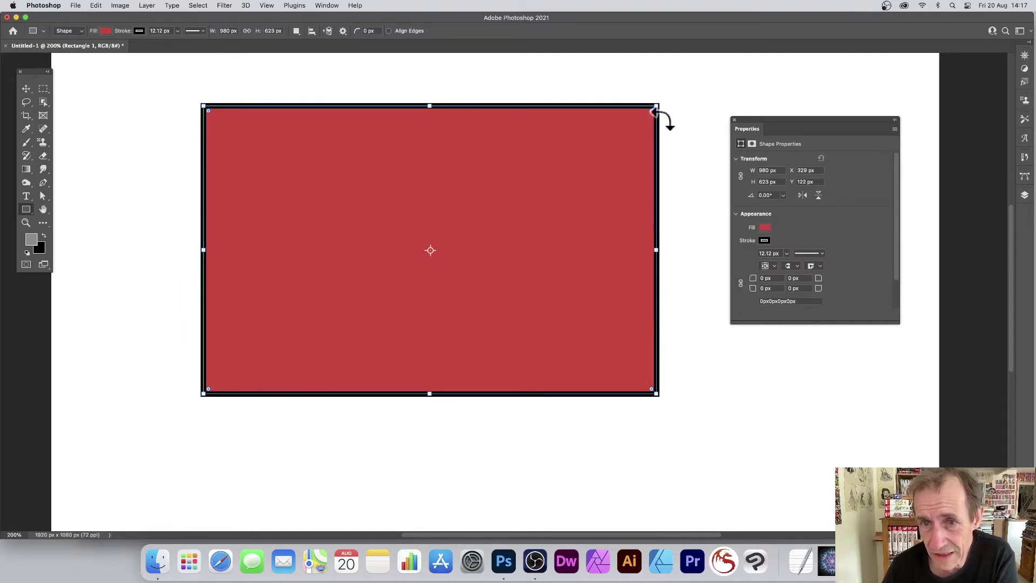
pyautogui.moveTo(652, 112); pyautogui.dragTo(518, 205)
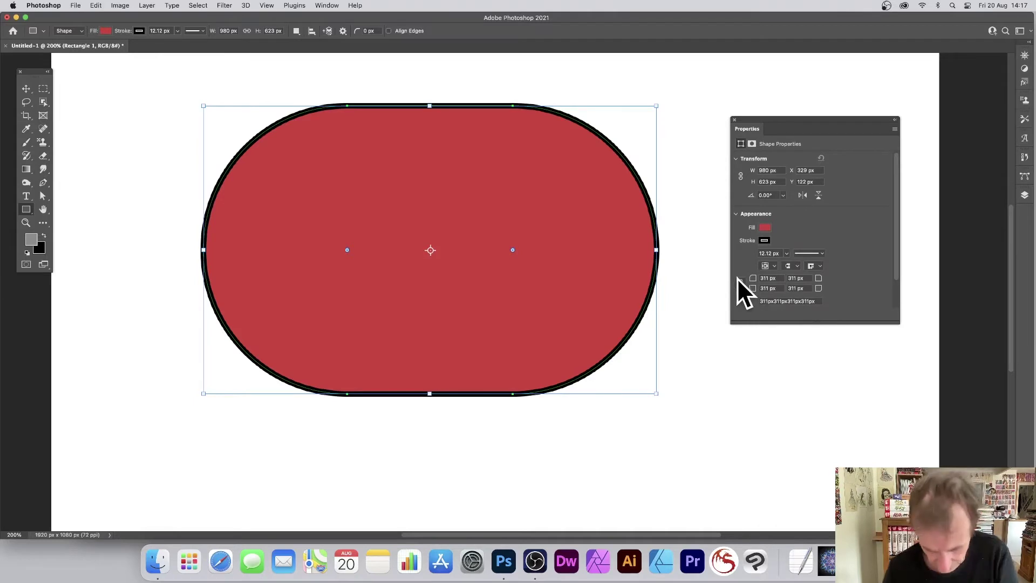
pyautogui.press('super+z')
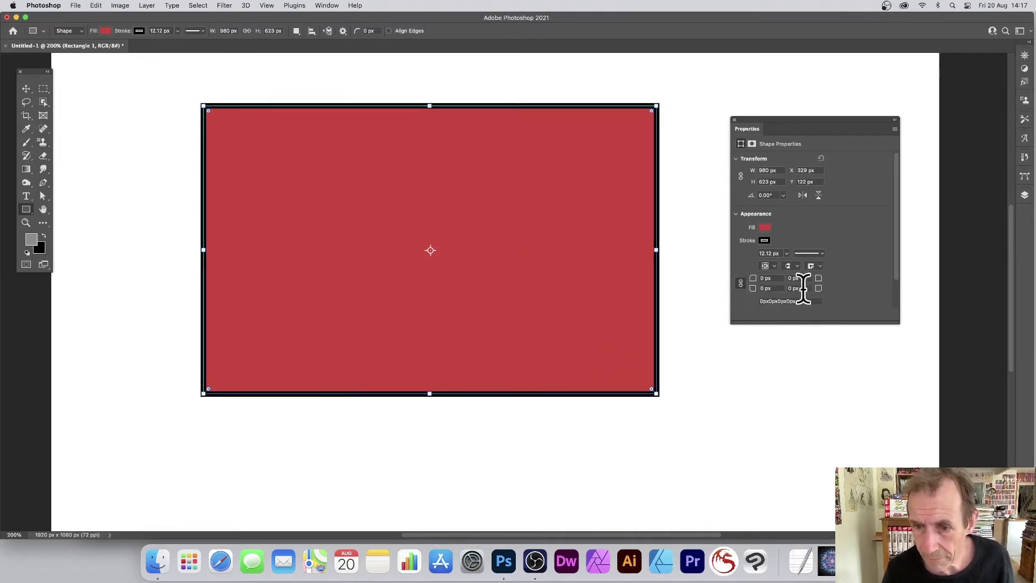
# Unlink the corner radii and round only the upper-left corner, trying 20 px before setting it to 100 px
pyautogui.click(777, 279)
pyautogui.write('20')
pyautogui.press('Tab')
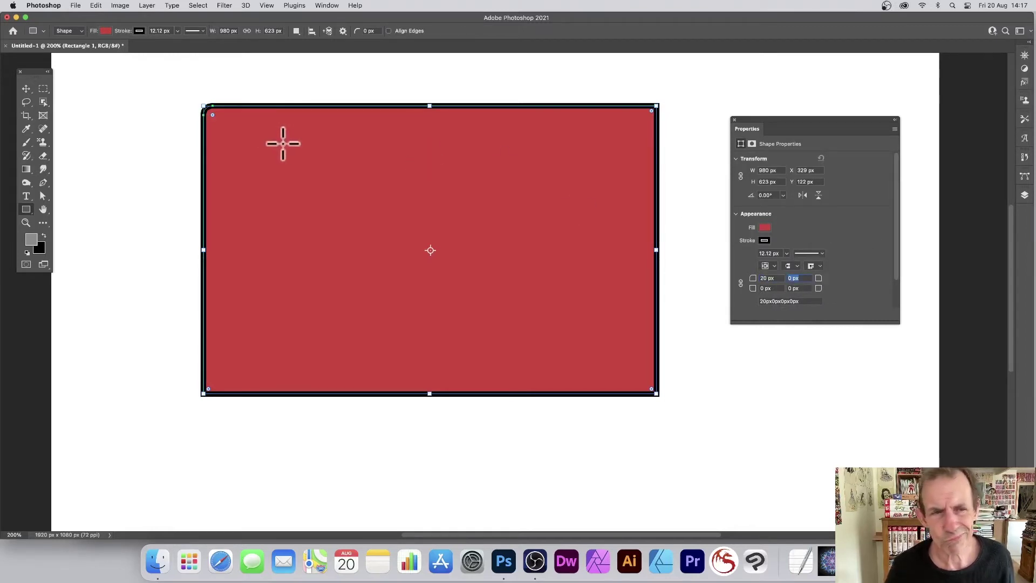
pyautogui.hotkey('shift', 'Tab')
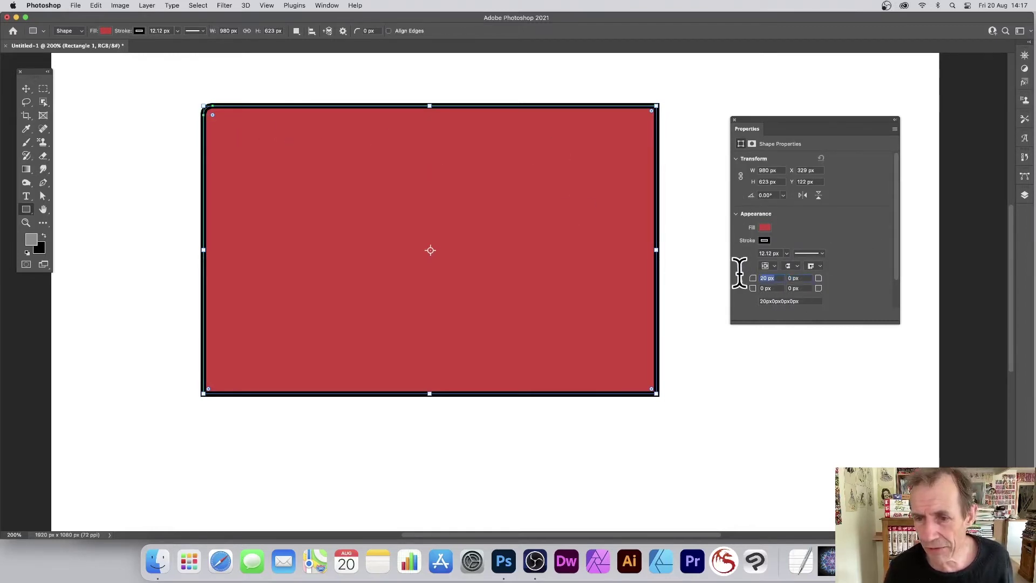
pyautogui.write('100')
pyautogui.press('Tab')
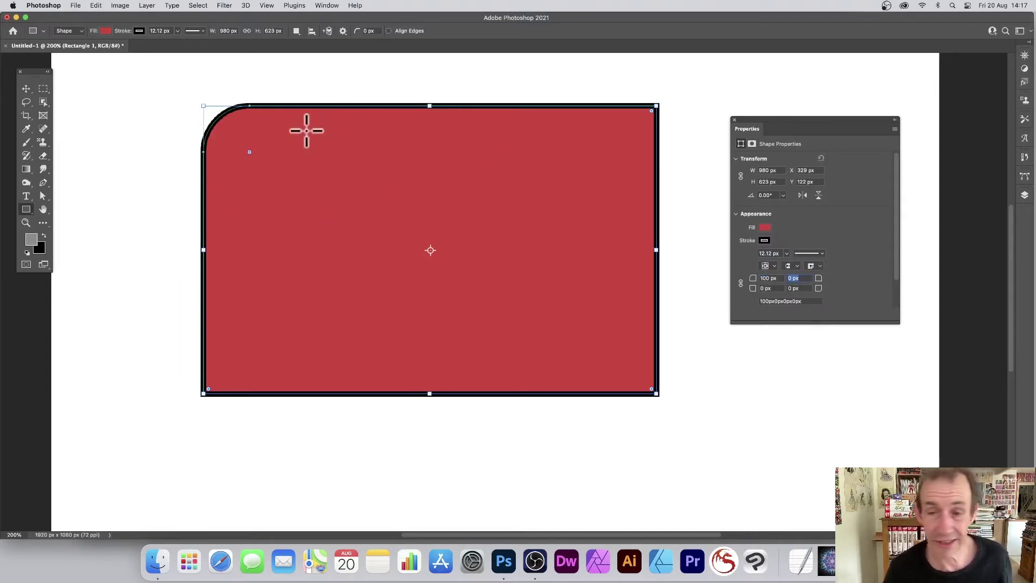
# Round the corners together on the canvas to about 243 px at the upper left and 143 px elsewhere, and delete the rectangle
pyautogui.moveTo(652, 111); pyautogui.dragTo(594, 150)
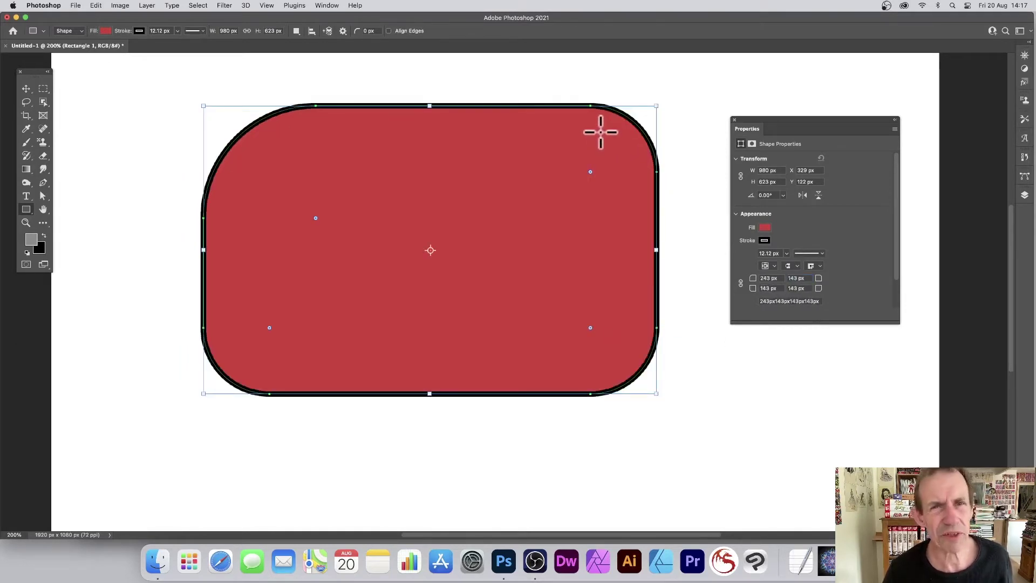
pyautogui.press('BackSpace')
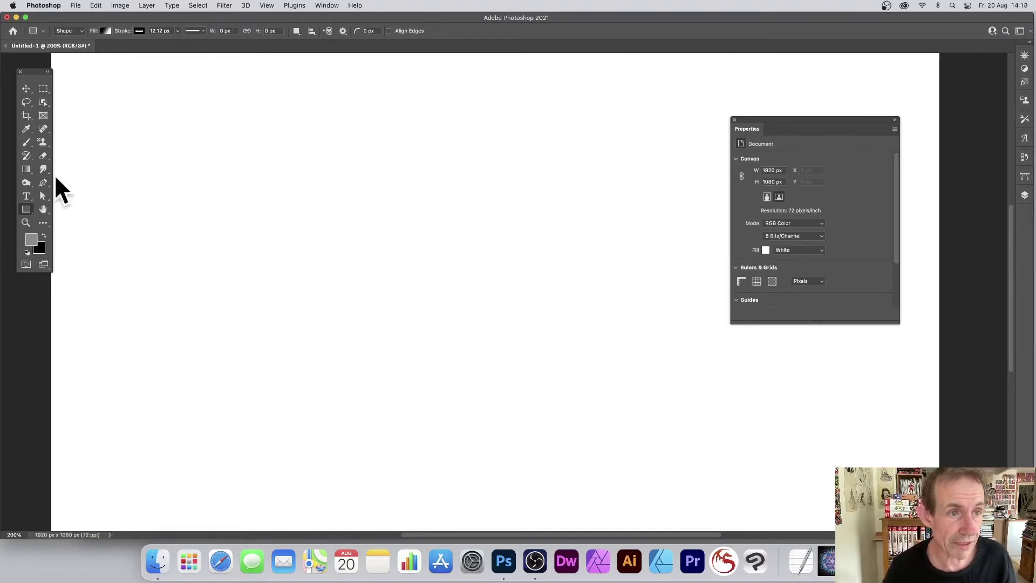
# Set the fill for new shapes to solid red and draw a rectangle about 1034 by 663 px
pyautogui.click(106, 30)
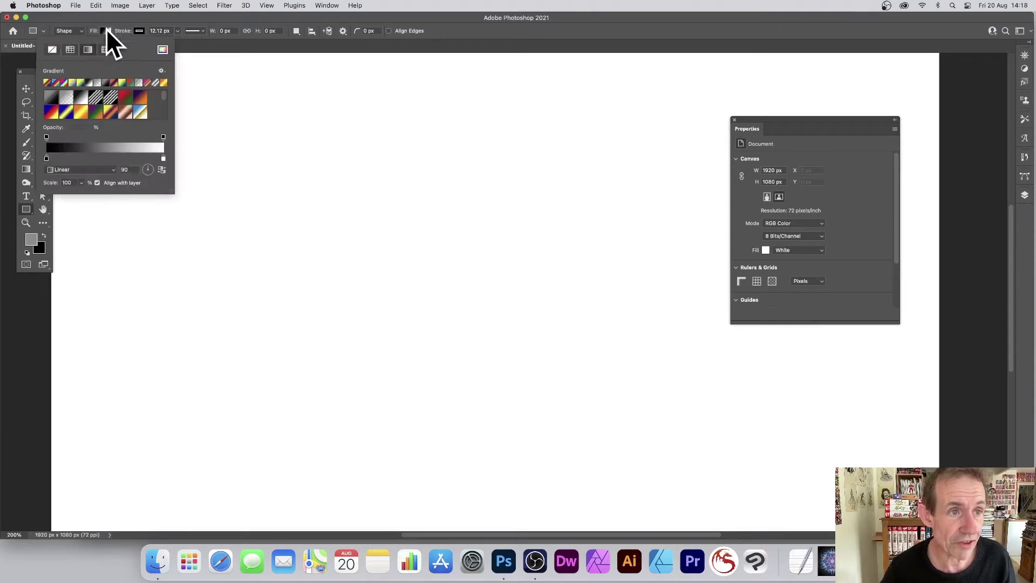
pyautogui.click(70, 50)
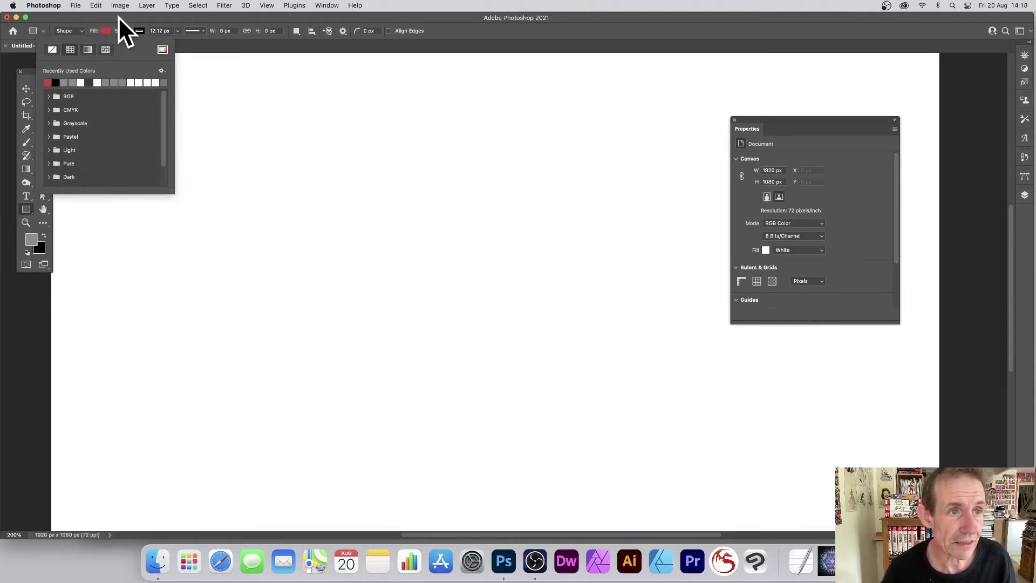
pyautogui.click(157, 86)
pyautogui.moveTo(138, 86); pyautogui.dragTo(616, 393)
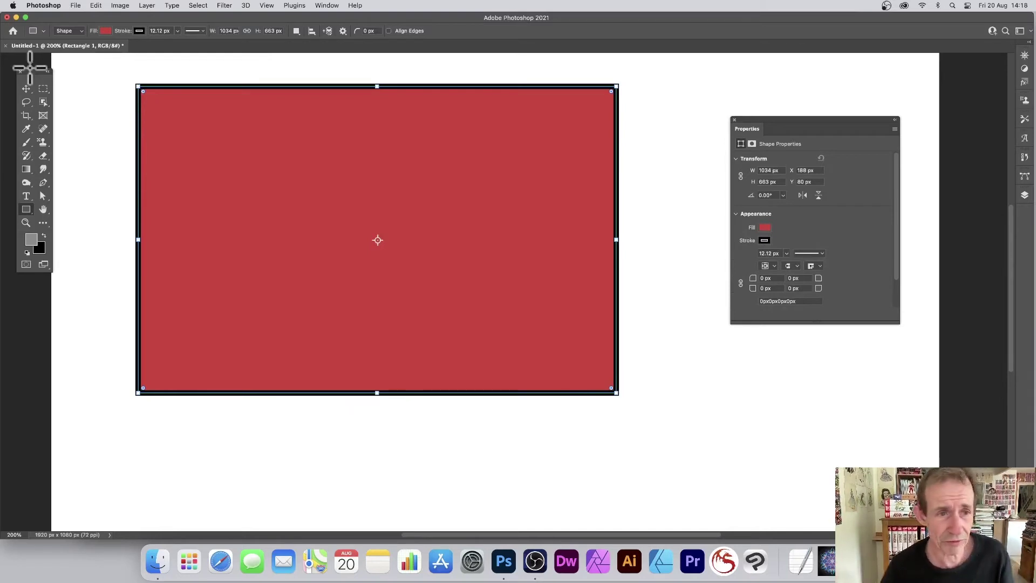
# Try adding an overlapping rectangle about 1042 by 603 px, undo it, and try two offset copies of the first rectangle, undoing those too
pyautogui.moveTo(212, 137); pyautogui.dragTo(695, 415)
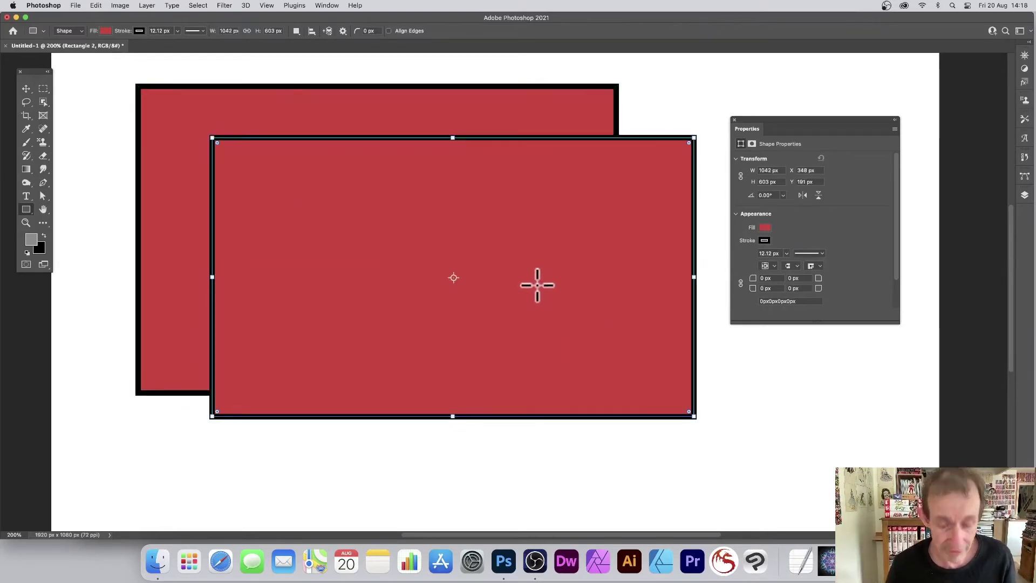
pyautogui.press('super+z')
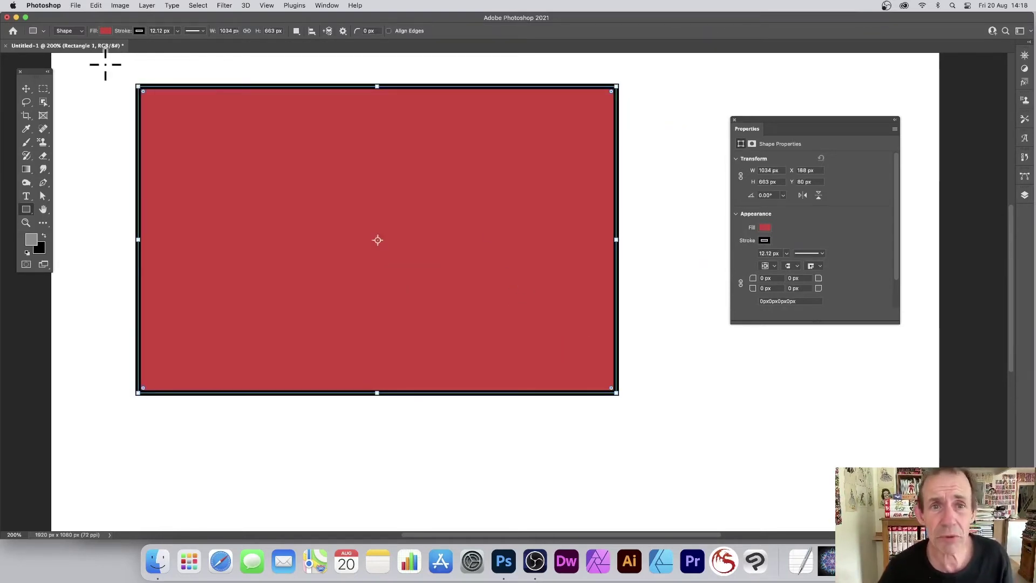
pyautogui.click(25, 88)
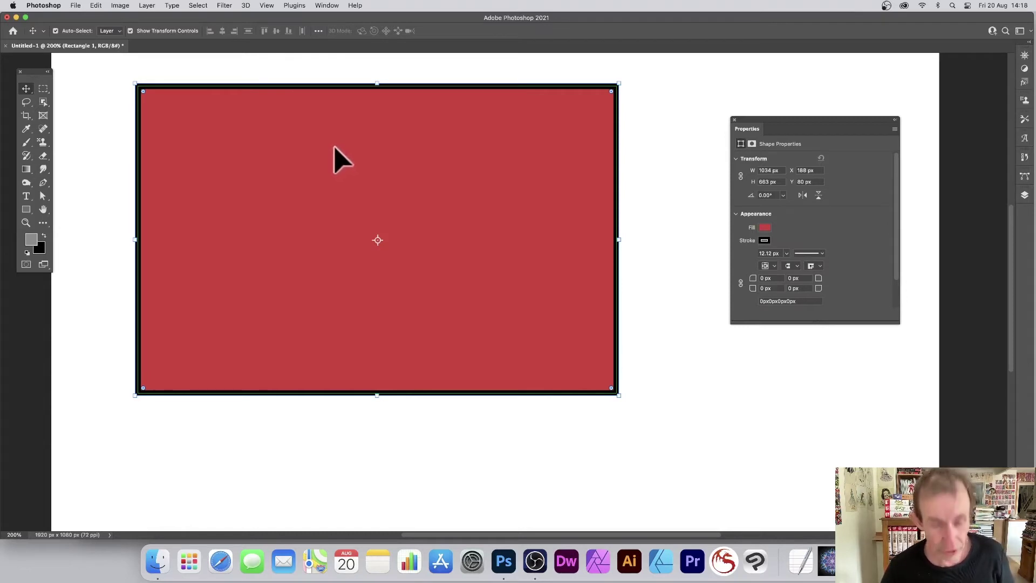
pyautogui.moveTo(369, 152); pyautogui.dragTo(432, 228)
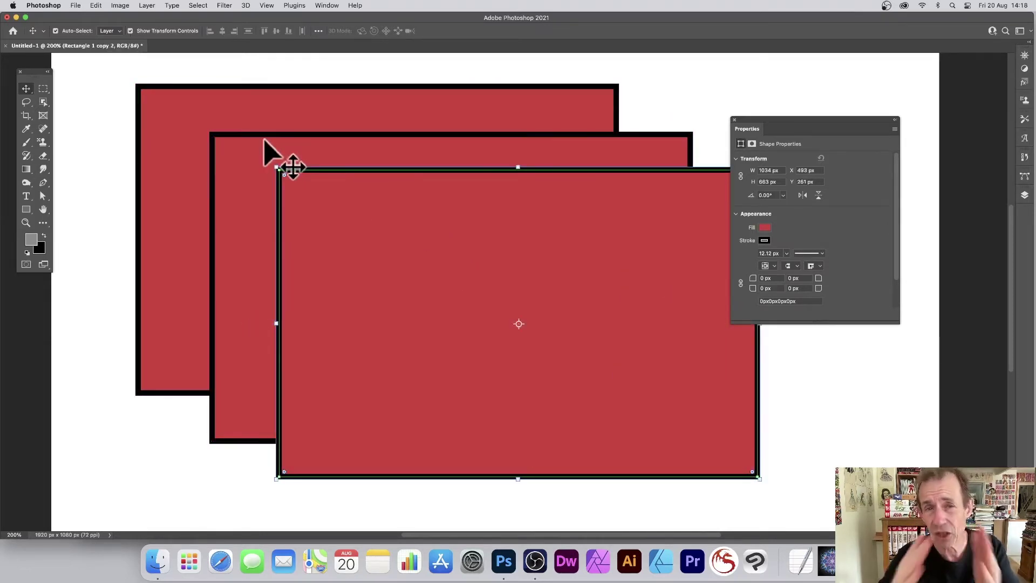
pyautogui.press('super+z')
pyautogui.press('super+z')
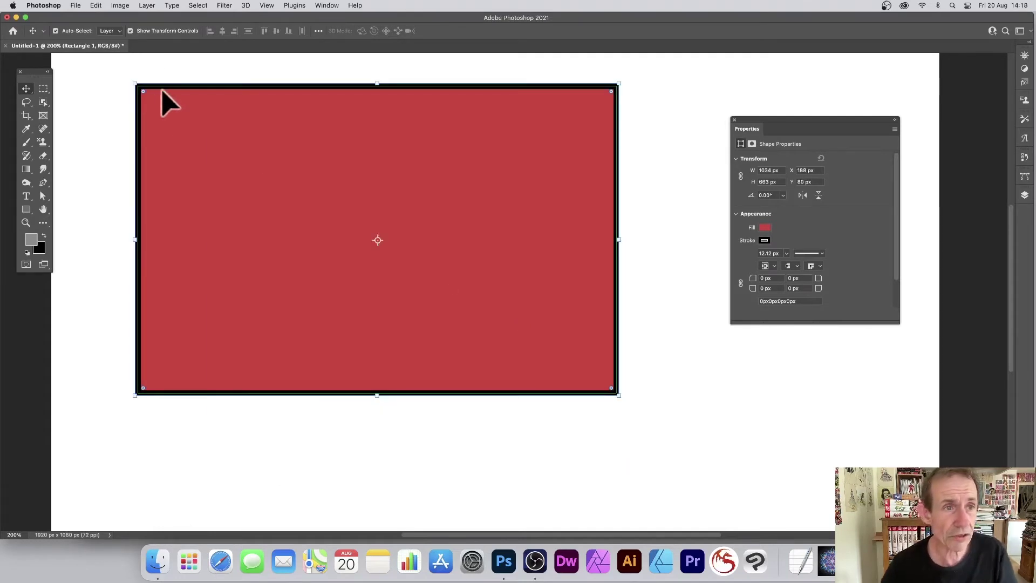
# Duplicate the rectangle's layer as Rectangle 1 copy and offset the copy to about X 396 px, Y 194 px
pyautogui.click(147, 5)
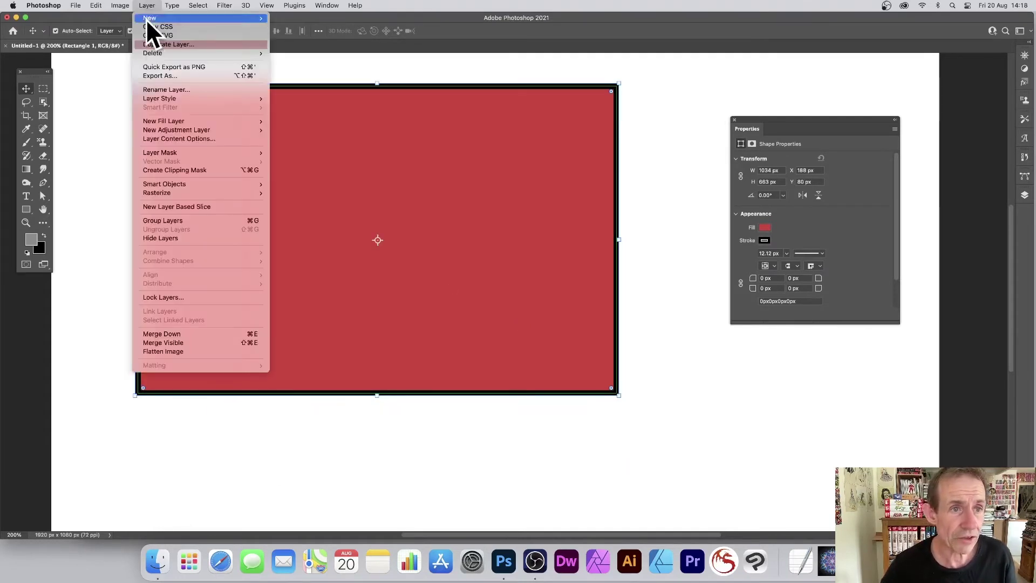
pyautogui.click(154, 44)
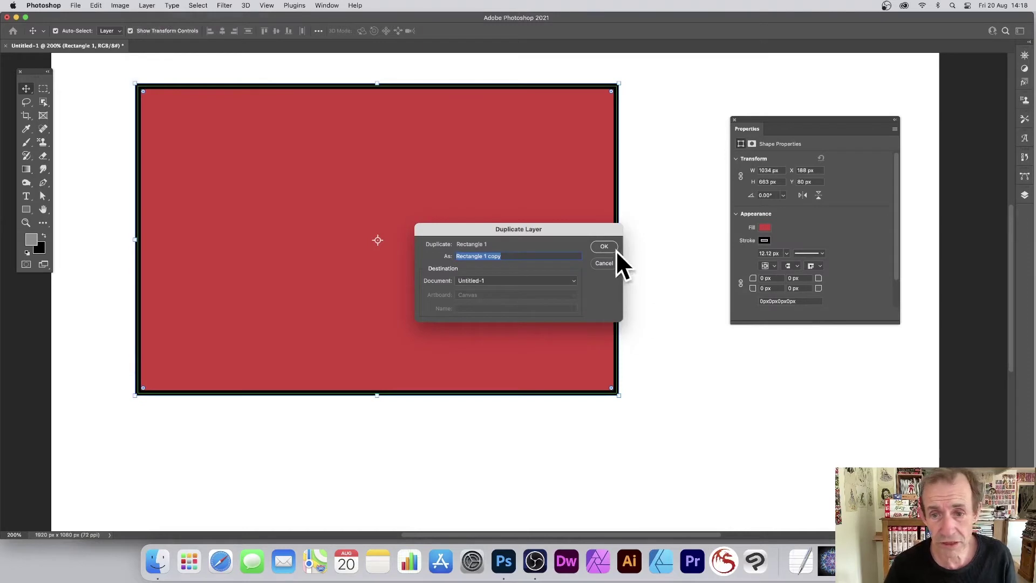
pyautogui.press('Return')
pyautogui.moveTo(389, 232); pyautogui.dragTo(477, 280)
# Try the Overlay blend mode on the duplicated rectangle, shifting it slightly over the original, and delete the copy
pyautogui.click(1025, 195)
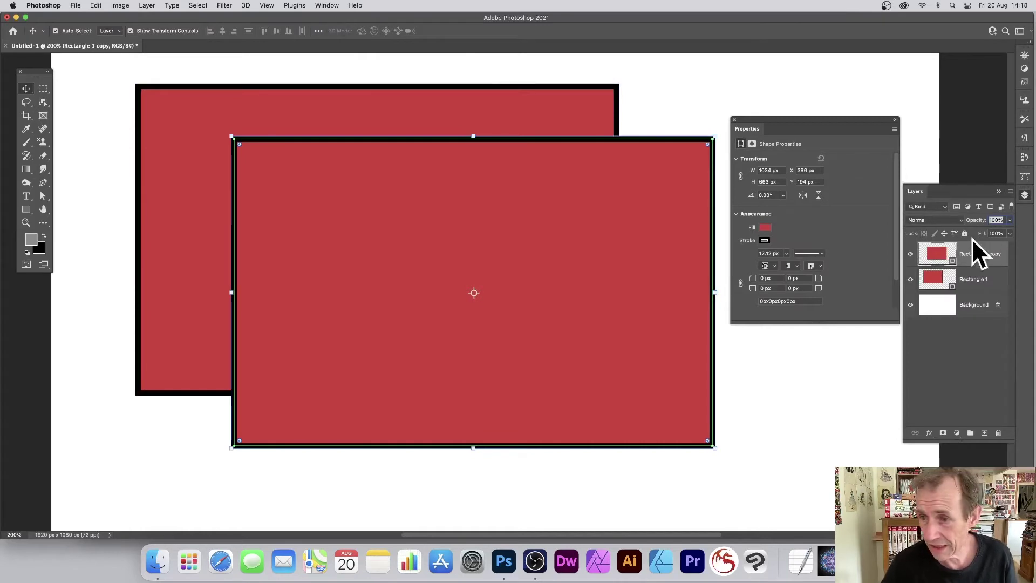
pyautogui.moveTo(974, 250); pyautogui.dragTo(961, 216)
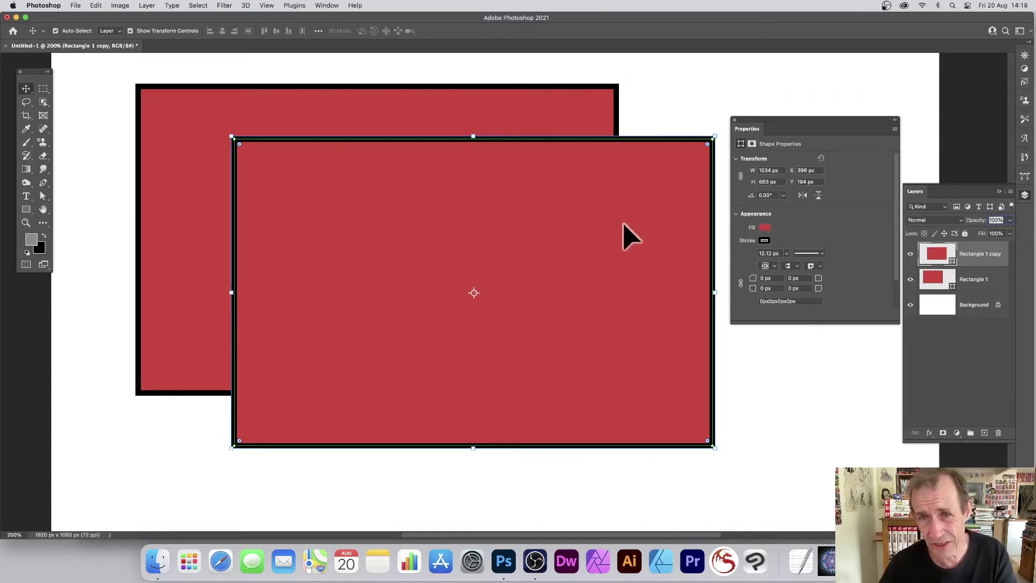
pyautogui.click(936, 221)
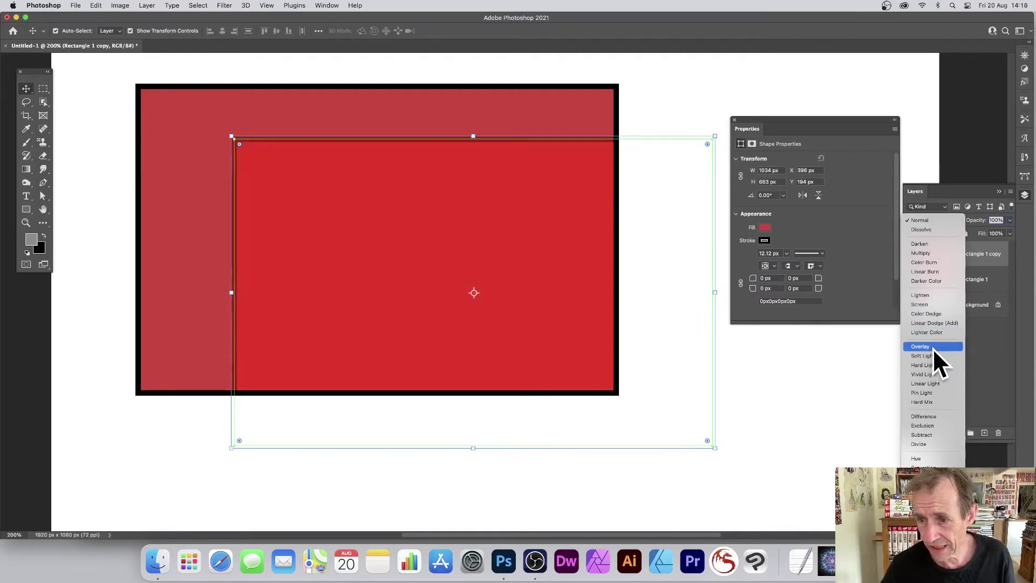
pyautogui.click(932, 347)
pyautogui.moveTo(505, 225); pyautogui.dragTo(504, 195)
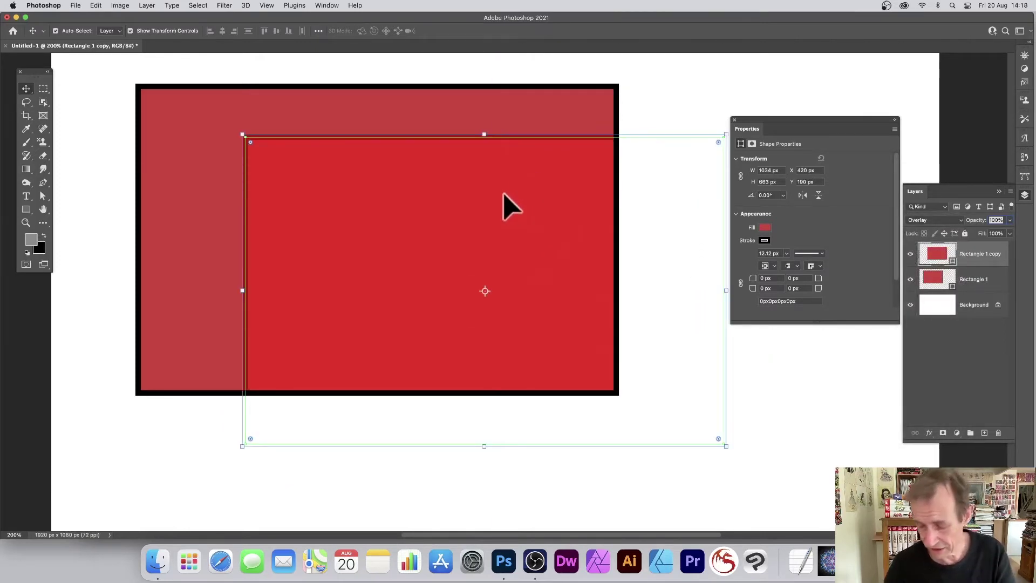
pyautogui.press('BackSpace')
pyautogui.moveTo(462, 134); pyautogui.dragTo(468, 130)
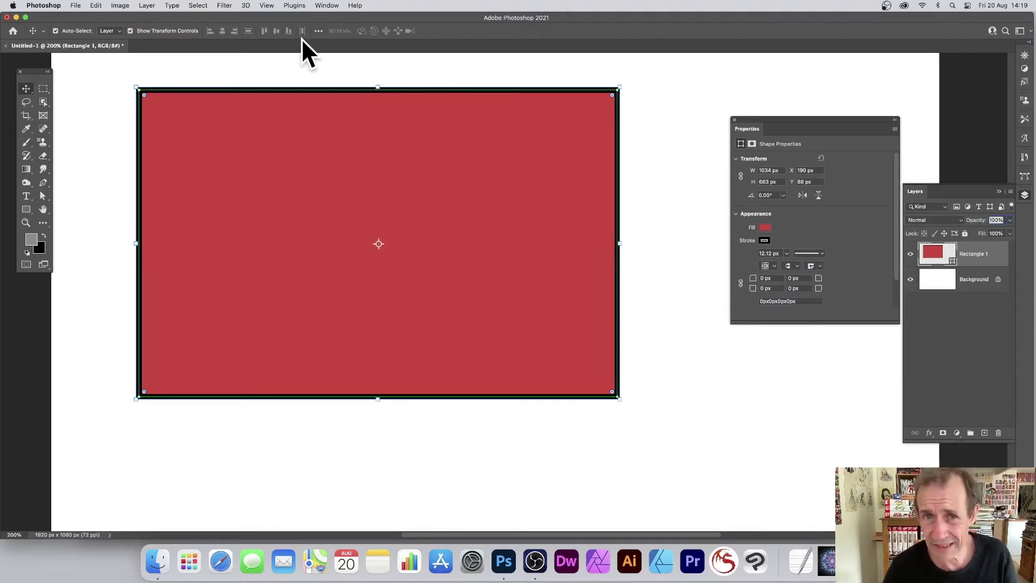
# Convert the remaining rectangle's layer to a Smart Object and delete it
pyautogui.click(147, 6)
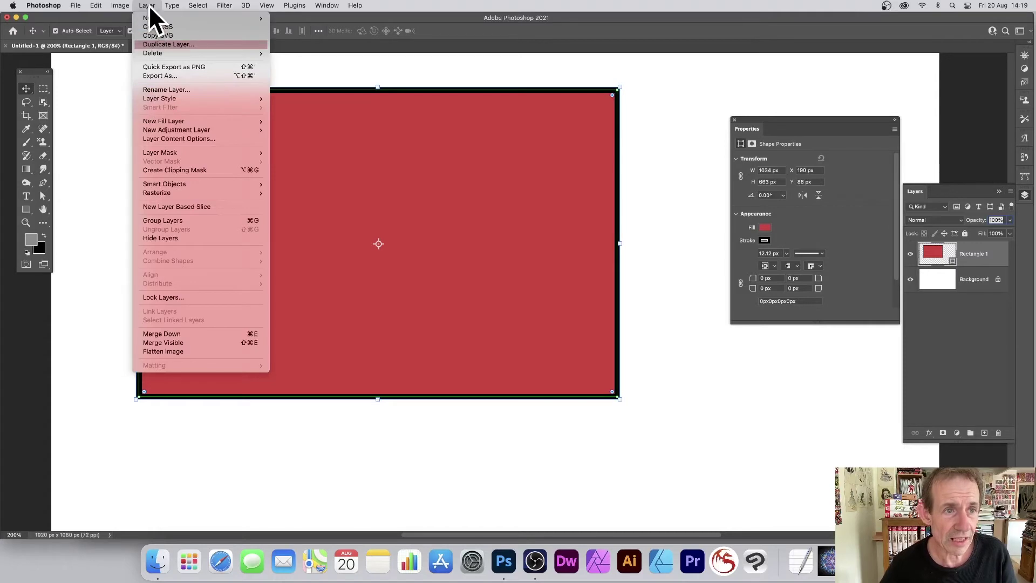
pyautogui.moveTo(170, 193)
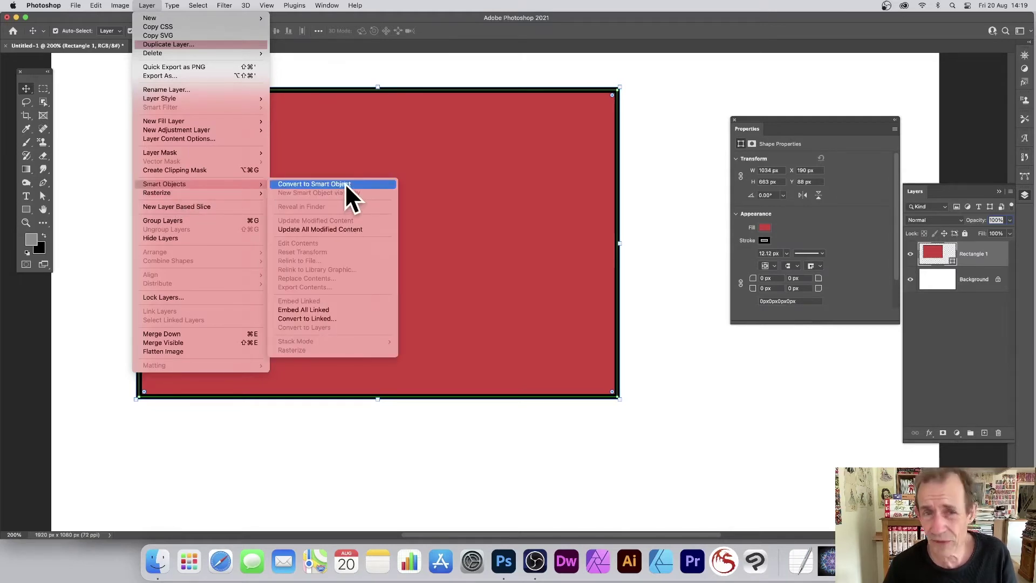
pyautogui.click(345, 184)
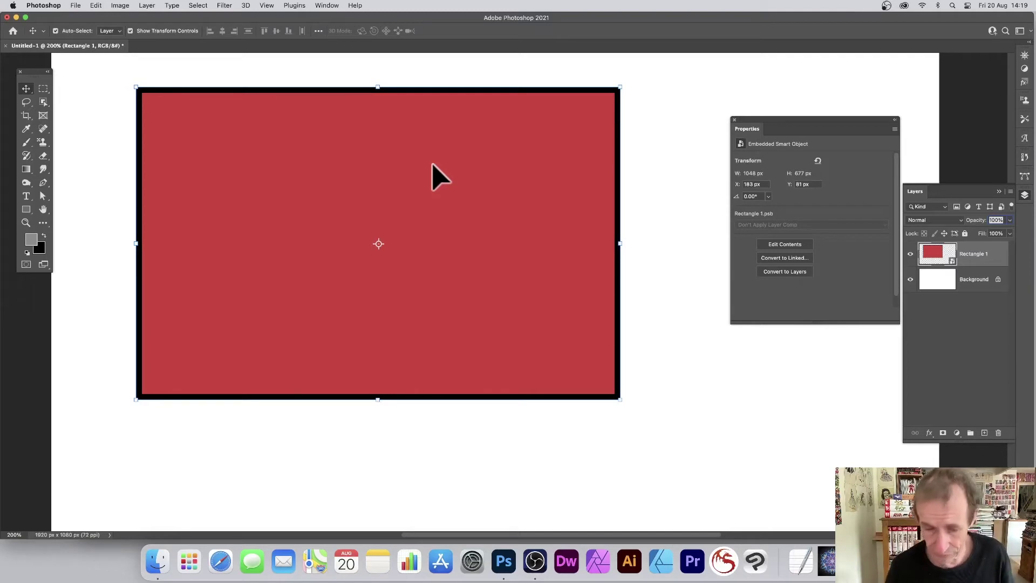
pyautogui.press('Delete')
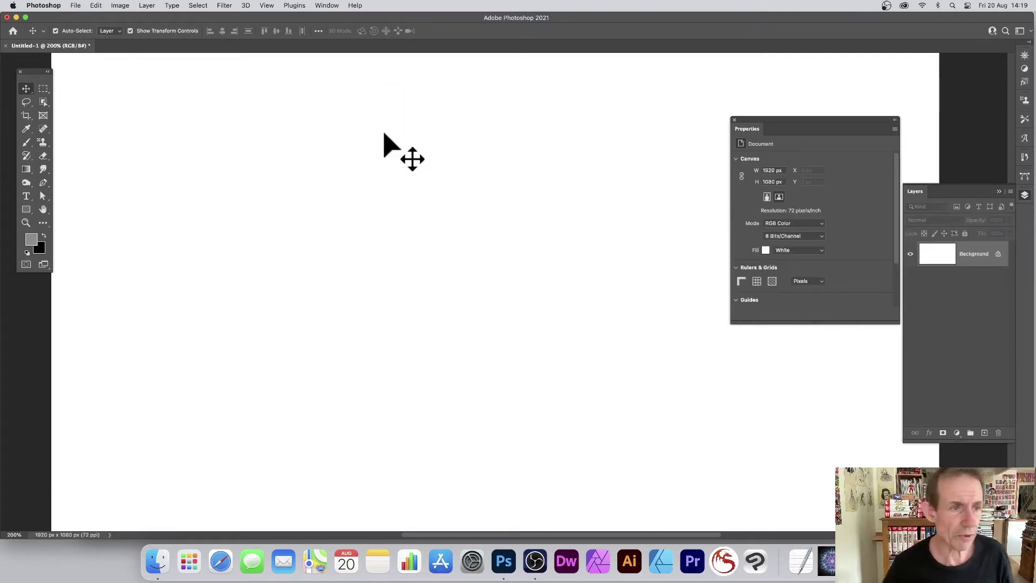
# Try drawing a rectangle about 747 by 557 px with an overlapping thin strip about 774 by 43 px, and undo both
pyautogui.click(25, 209)
pyautogui.moveTo(166, 102)
pyautogui.mouseDown()
pyautogui.moveTo(269, 203)
pyautogui.moveTo(495, 346)
pyautogui.mouseUp()
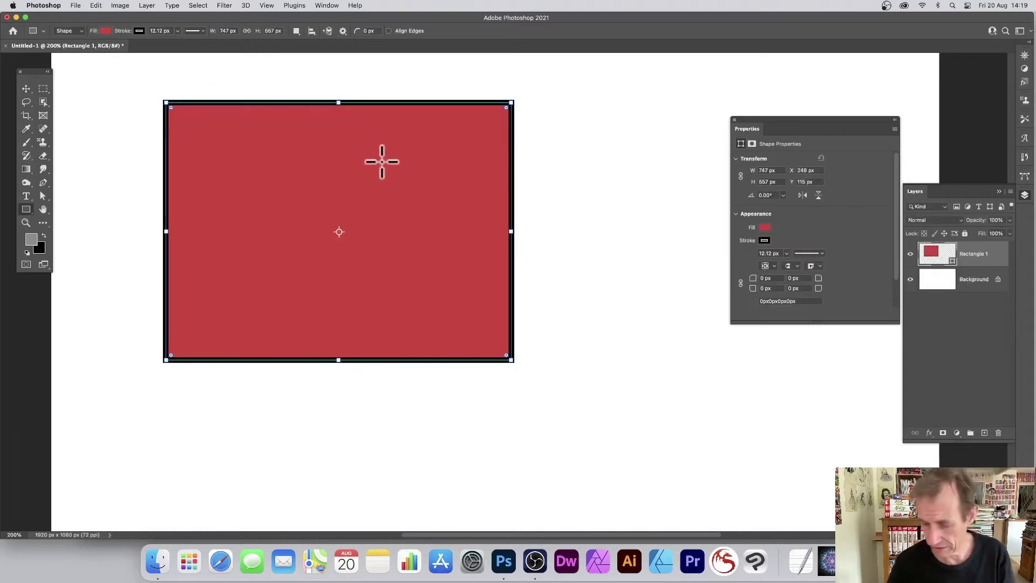
pyautogui.moveTo(188, 159); pyautogui.dragTo(546, 180)
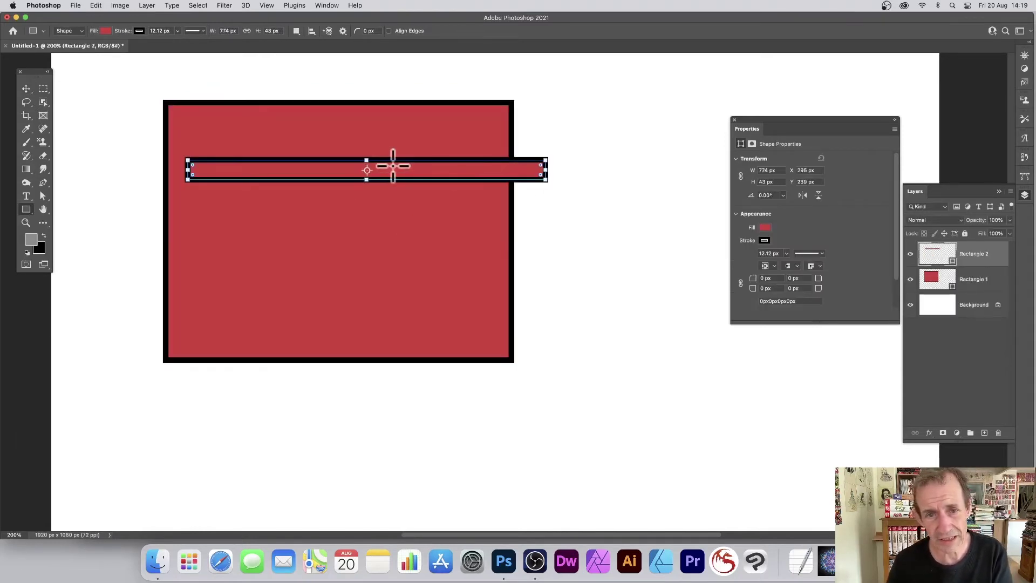
pyautogui.press('super+z')
pyautogui.press('super+z')
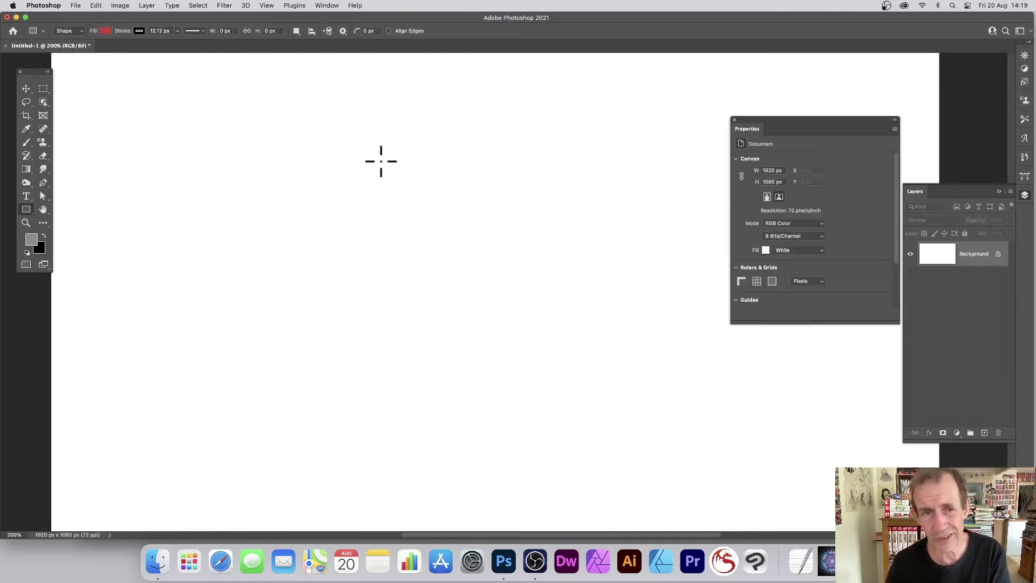
# Try the Square constraint in the path options by drawing a square about 558 px wide, and undo it
pyautogui.click(343, 31)
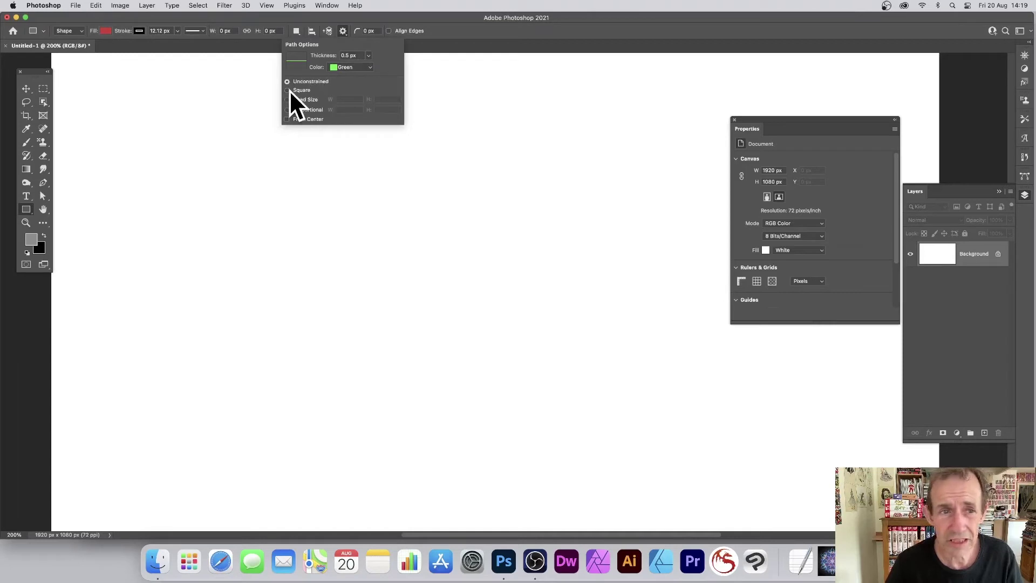
pyautogui.click(448, 34)
pyautogui.moveTo(260, 106); pyautogui.dragTo(656, 368)
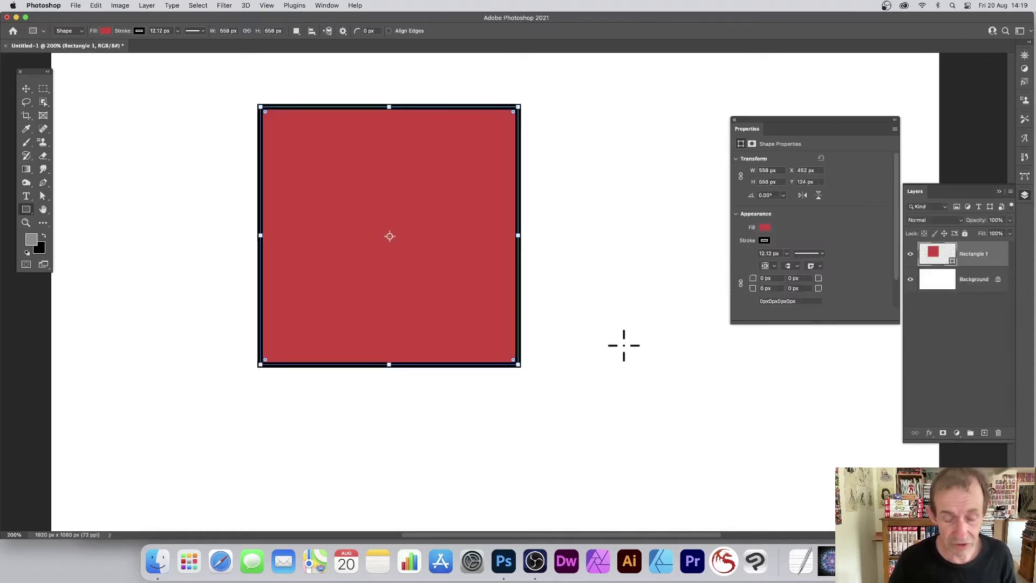
pyautogui.press('super+z')
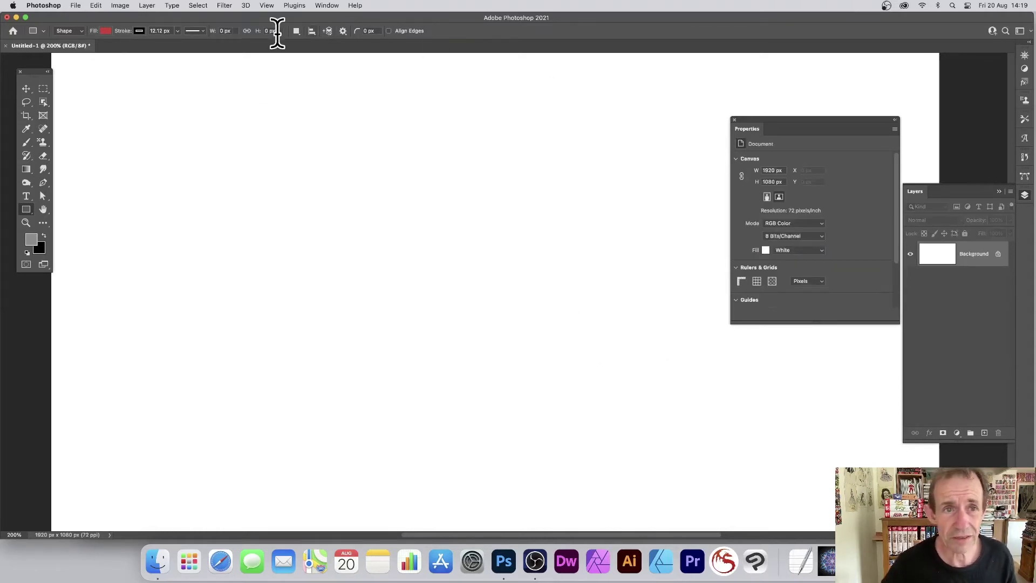
# Return the path options to Unconstrained, try a wide rectangle and a square about 505 px wide below it, and undo both
pyautogui.click(343, 32)
pyautogui.click(289, 81)
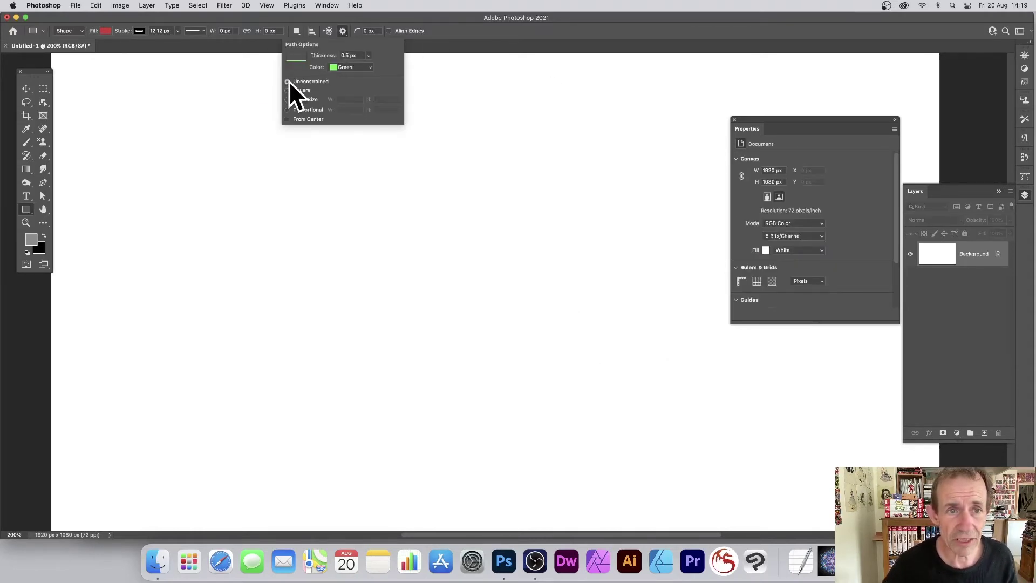
pyautogui.moveTo(326, 131); pyautogui.dragTo(515, 188)
pyautogui.moveTo(274, 227); pyautogui.dragTo(506, 458)
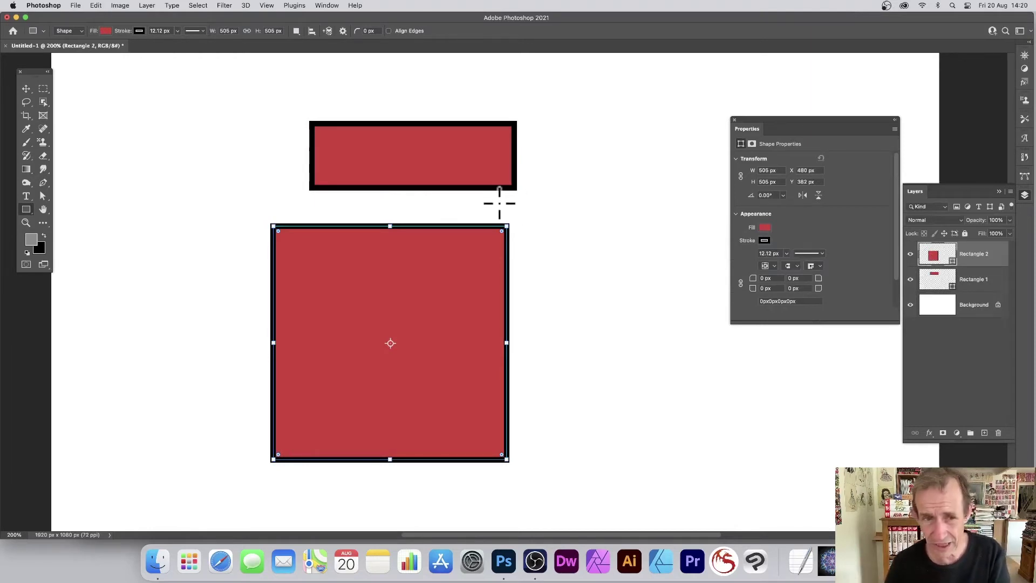
pyautogui.press('super+z')
pyautogui.press('super+z')
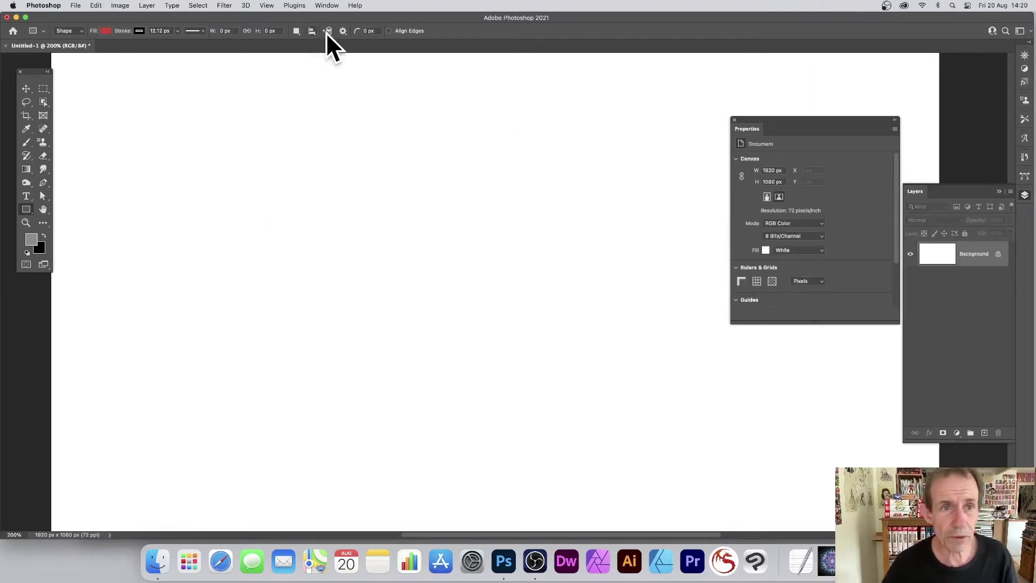
# Set the path options to a Fixed Size of 1000 by 1000 px and place a square at about X 84 px, Y 70 px
pyautogui.click(342, 31)
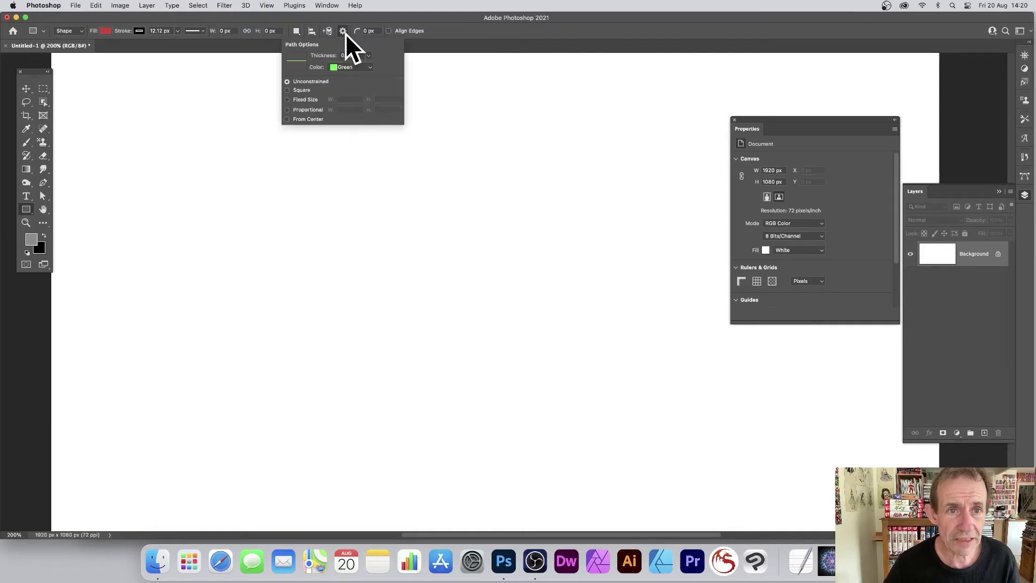
pyautogui.click(286, 99)
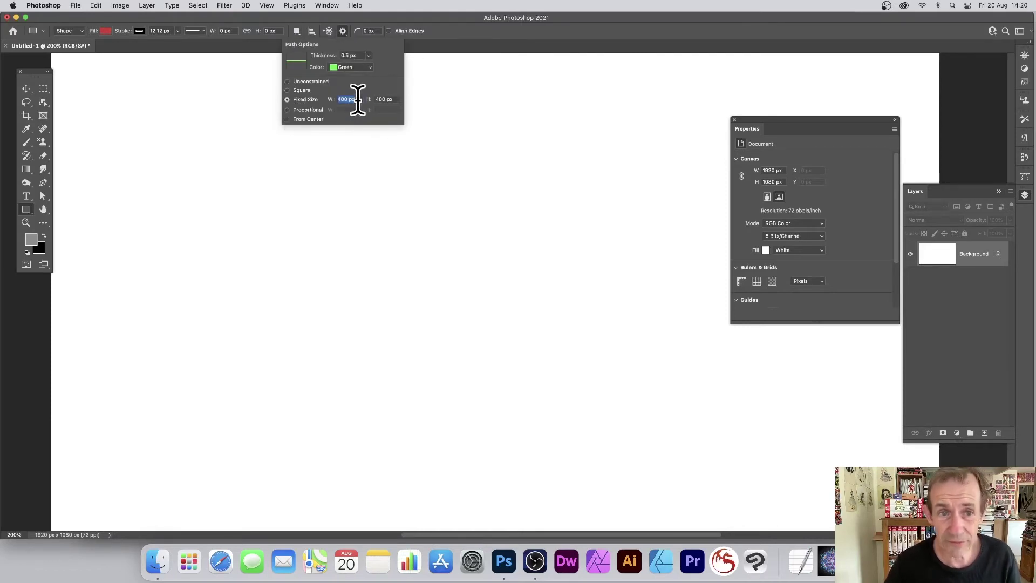
pyautogui.write('10')
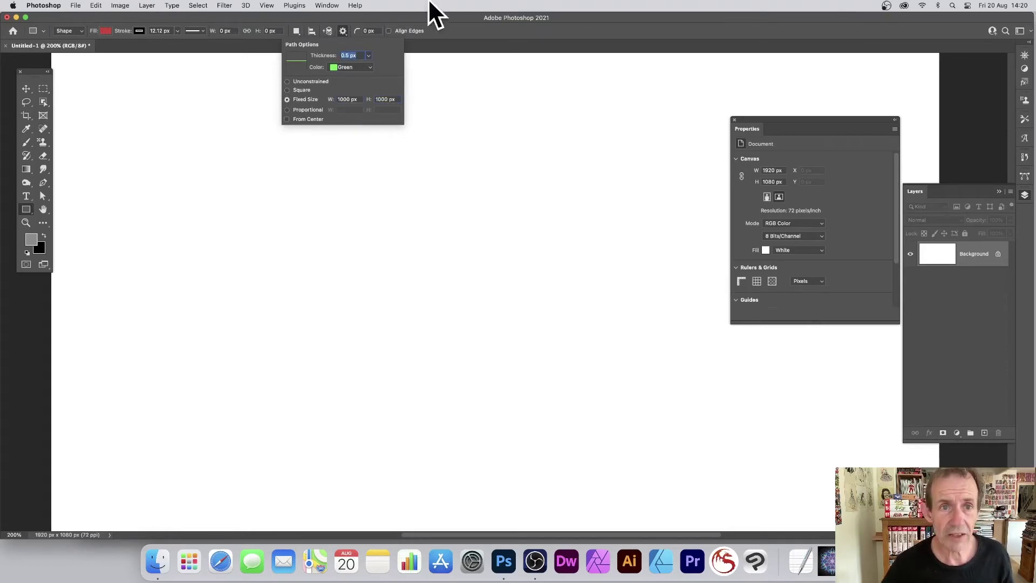
pyautogui.click(461, 26)
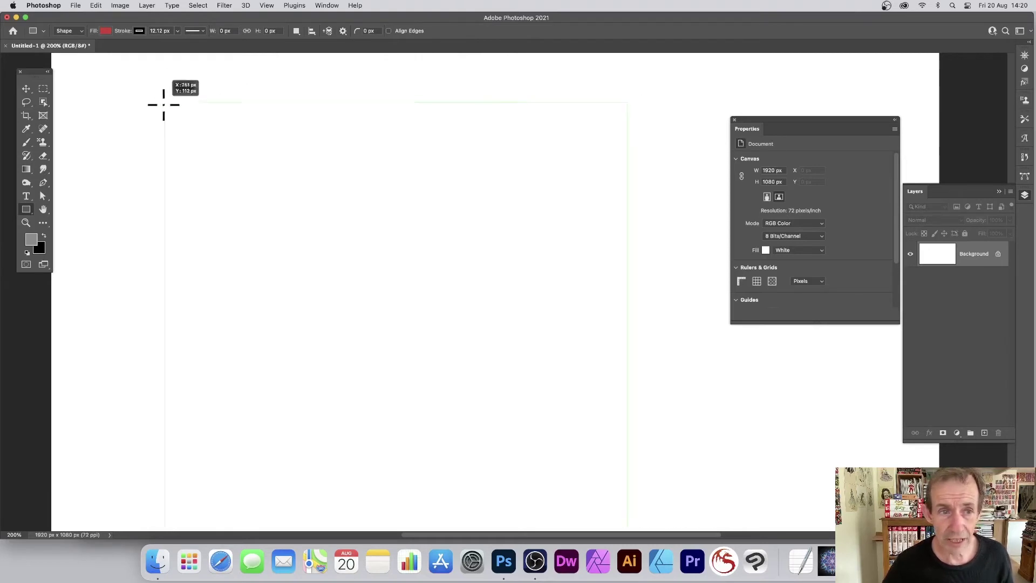
pyautogui.click(90, 82)
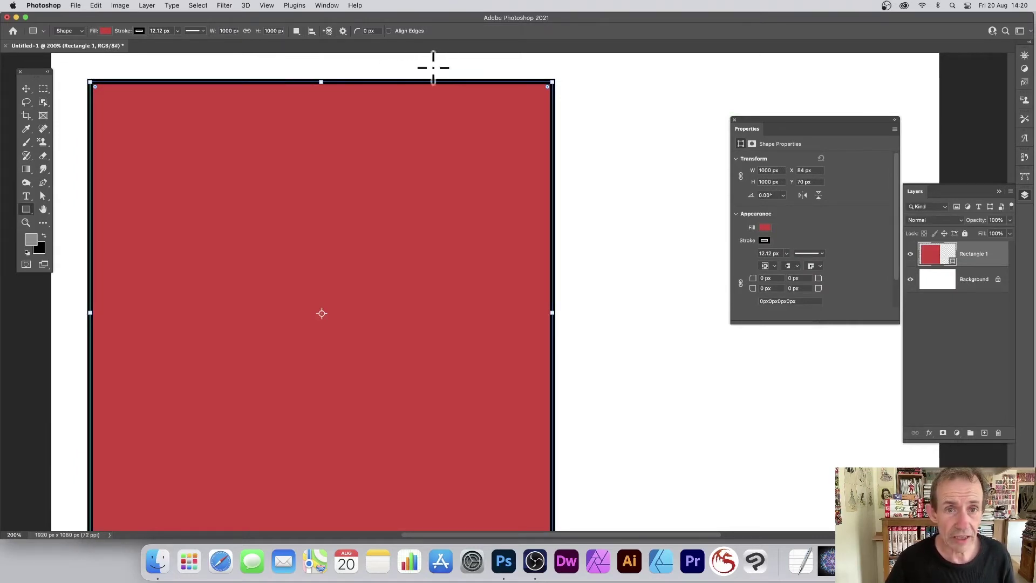
# Try placing more fixed-size 1000 by 1000 px squares at about X 453, Y 29 px and X 515, Y 145 px, and undo all squares
pyautogui.click(261, 65)
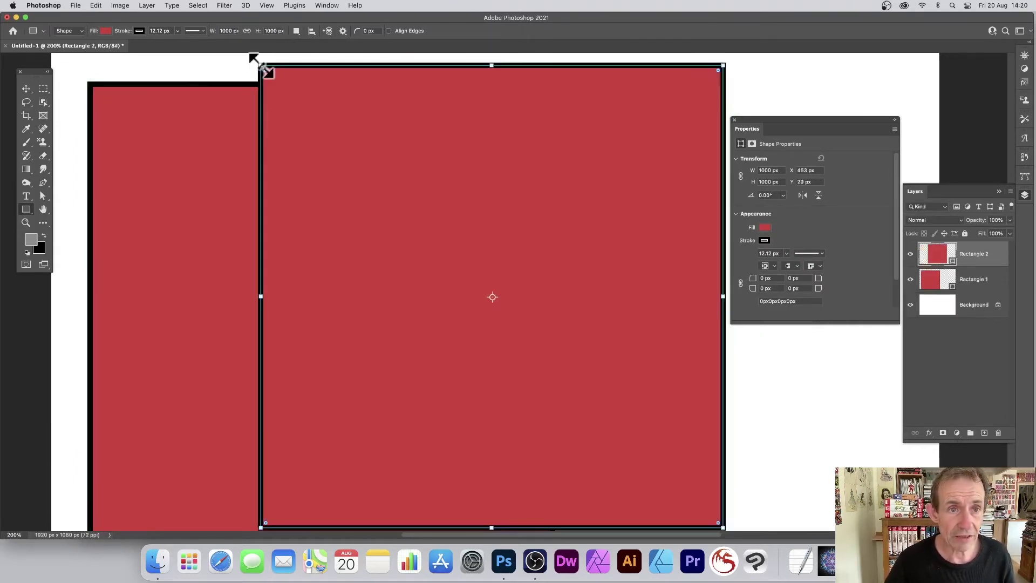
pyautogui.click(361, 112)
pyautogui.press('super+z')
pyautogui.press('super+z')
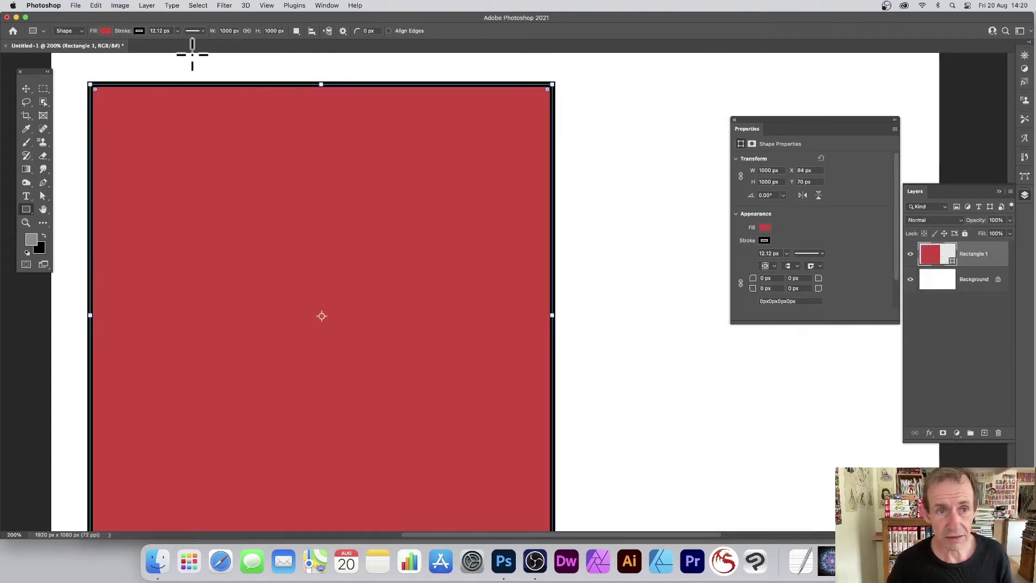
pyautogui.press('super+z')
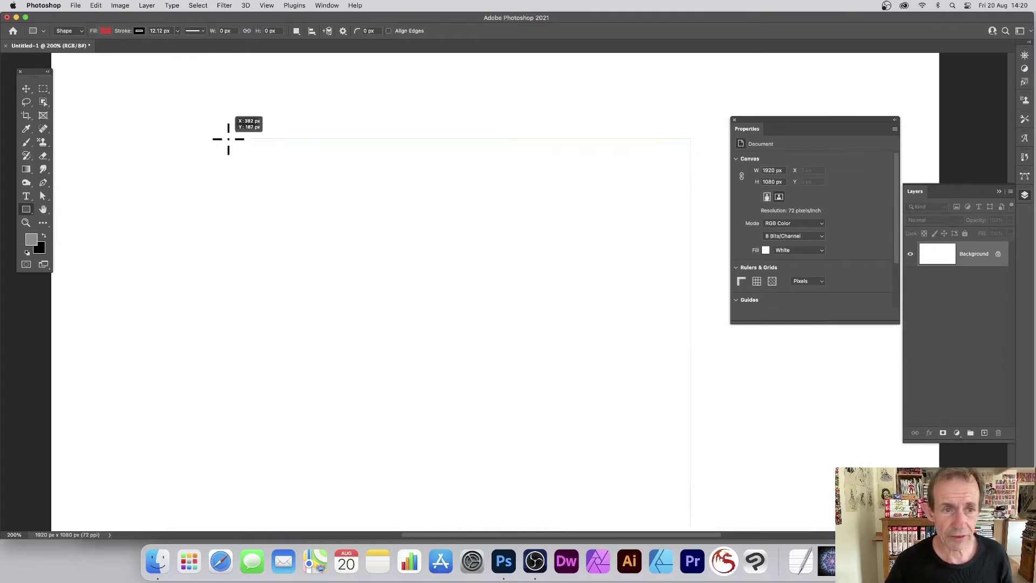
pyautogui.click(289, 116)
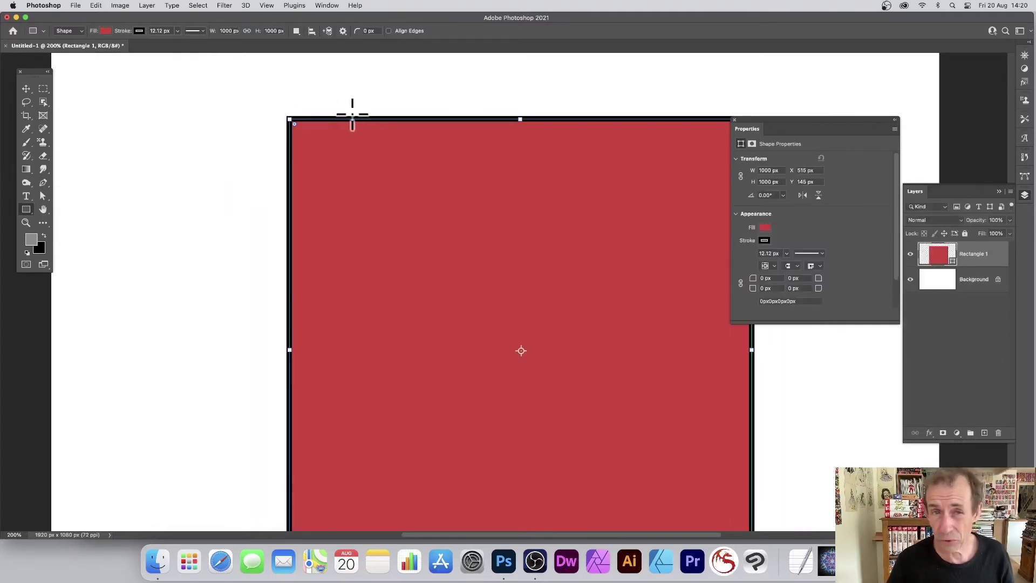
pyautogui.press('super+z')
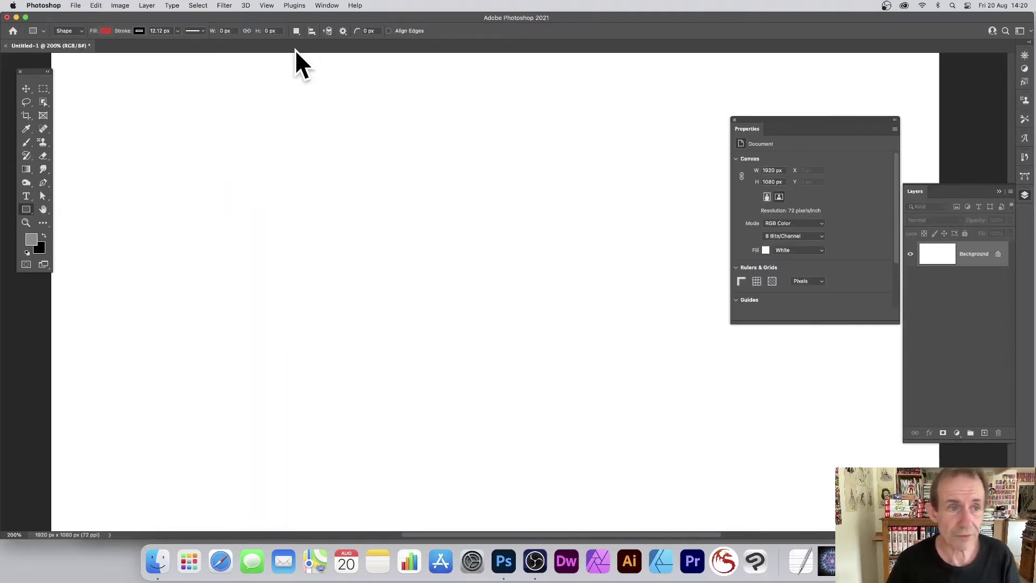
# Set the path options to Proportional with a 3 to 1 width-to-height ratio and draw a rectangle about 959 by 320 px
pyautogui.click(344, 31)
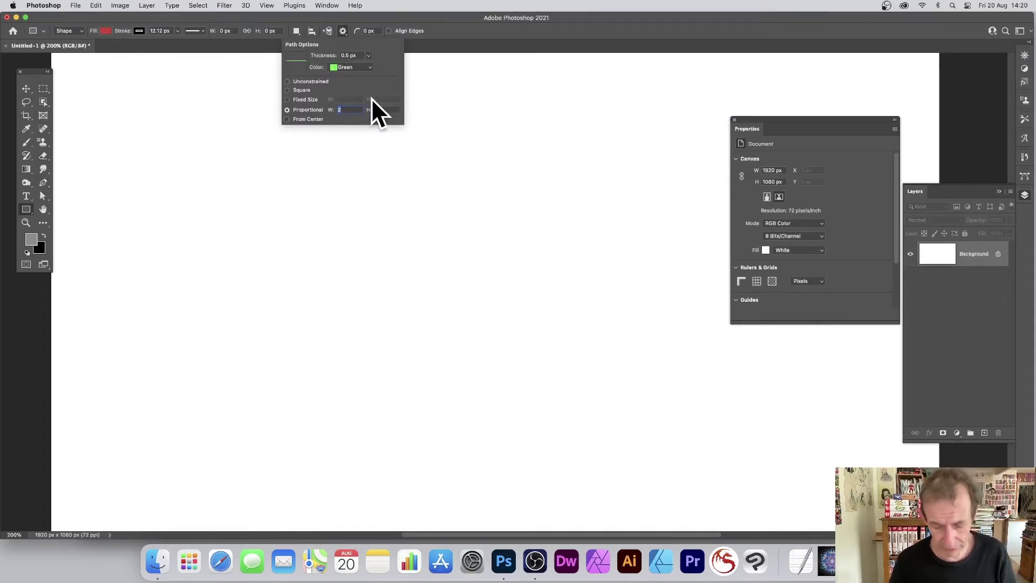
pyautogui.write('3')
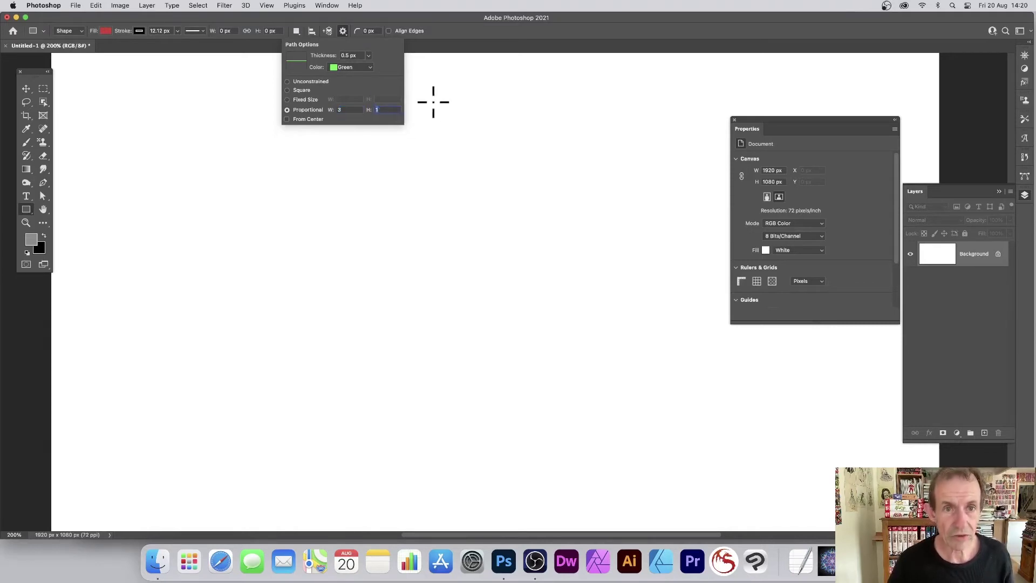
pyautogui.click(451, 30)
pyautogui.moveTo(246, 101); pyautogui.dragTo(689, 266)
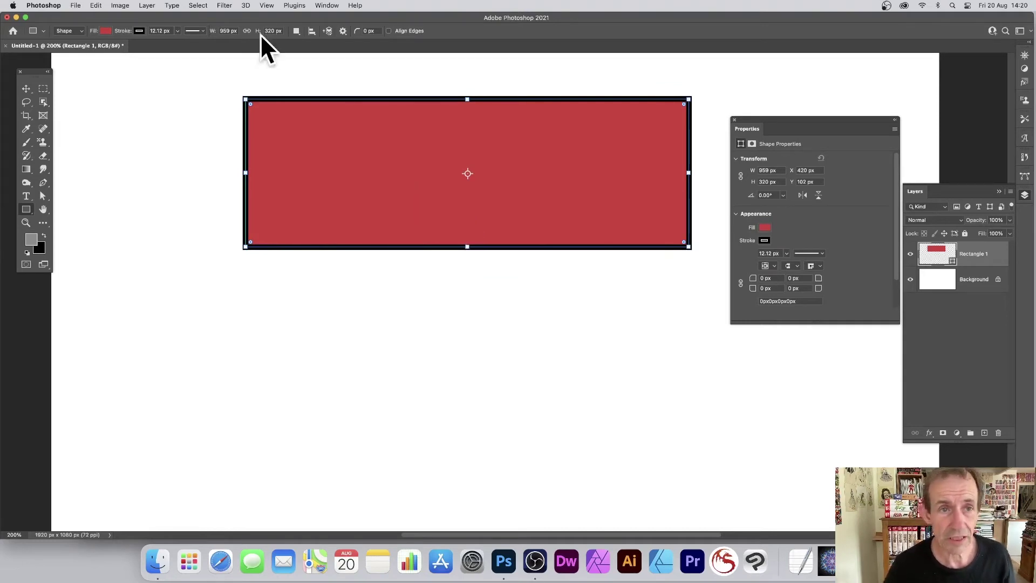
# Enable From Center in the path options, try a proportional rectangle about 506 by 169 px below the first, and undo it
pyautogui.click(342, 31)
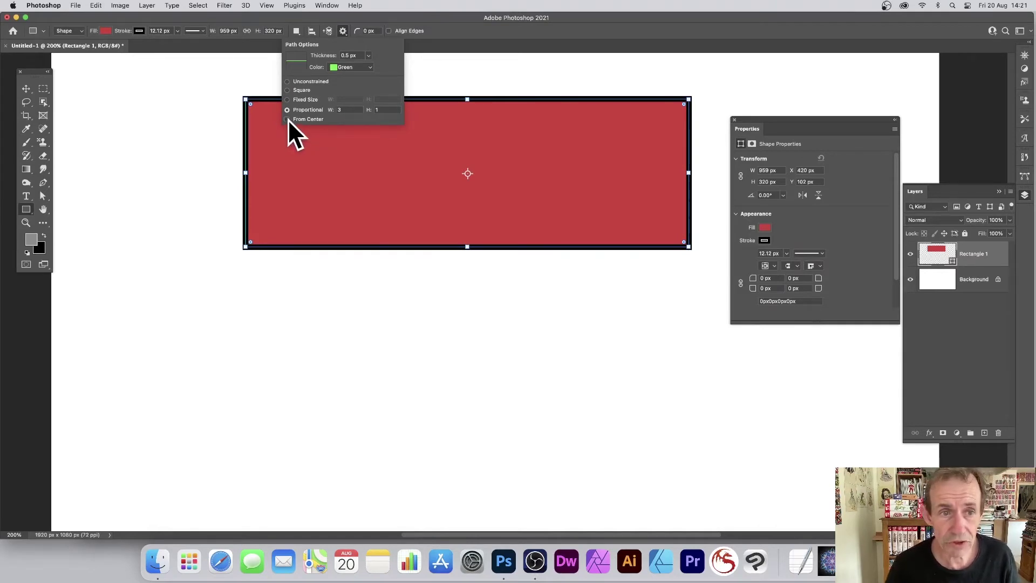
pyautogui.click(449, 35)
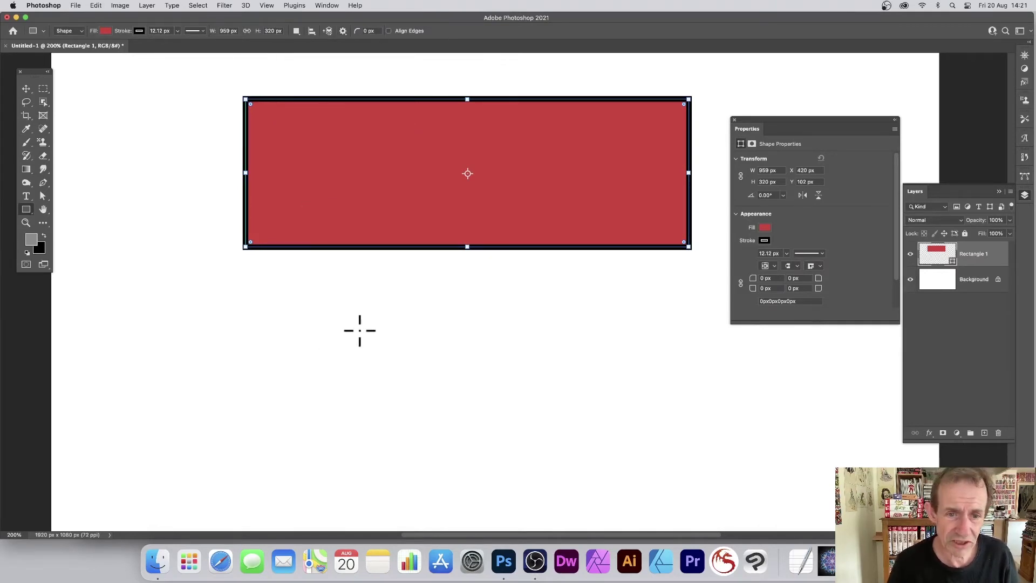
pyautogui.moveTo(360, 330)
pyautogui.mouseDown()
pyautogui.moveTo(232, 210)
pyautogui.moveTo(317, 266)
pyautogui.mouseUp()
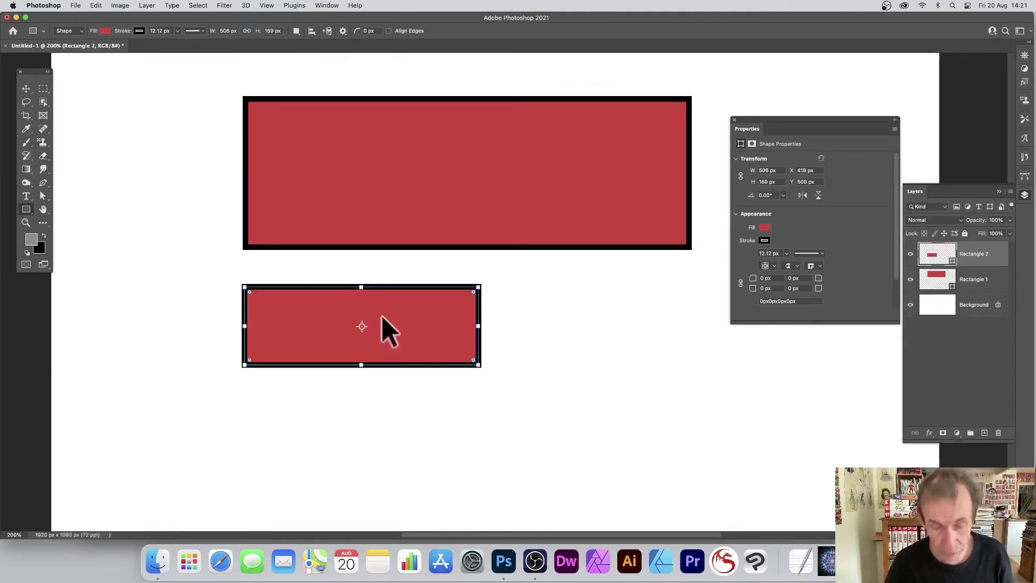
pyautogui.press('super+z')
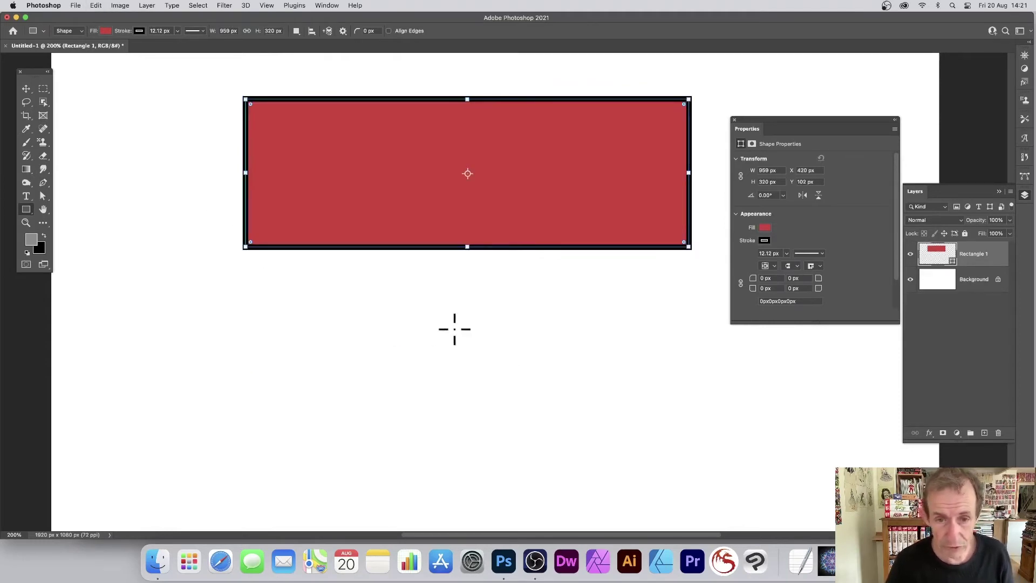
# Set the path options to Unconstrained with From Center on and draw a nearly square shape about 413 by 418 px below the wide rectangle
pyautogui.click(343, 32)
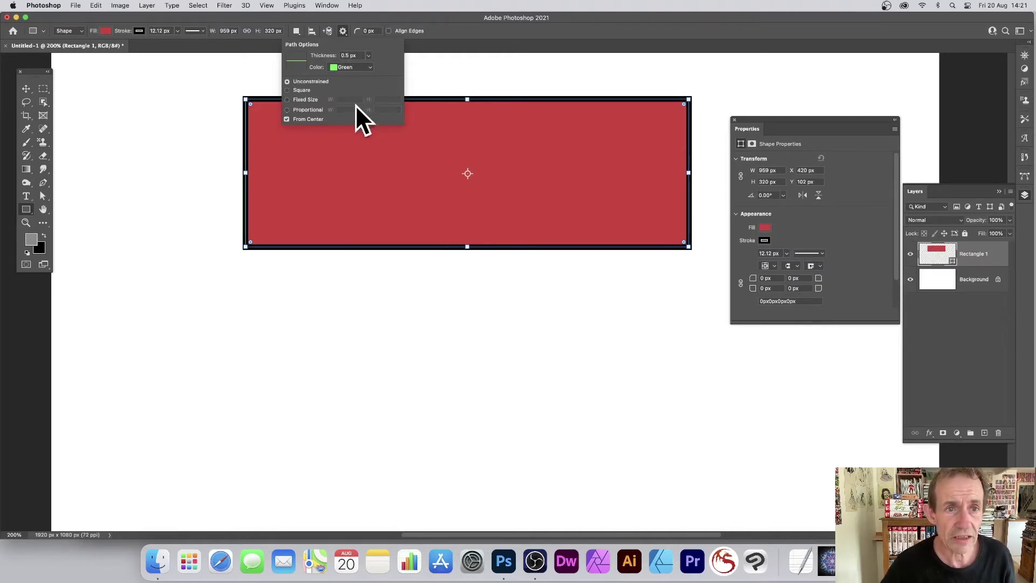
pyautogui.click(487, 45)
pyautogui.moveTo(470, 366); pyautogui.dragTo(375, 270)
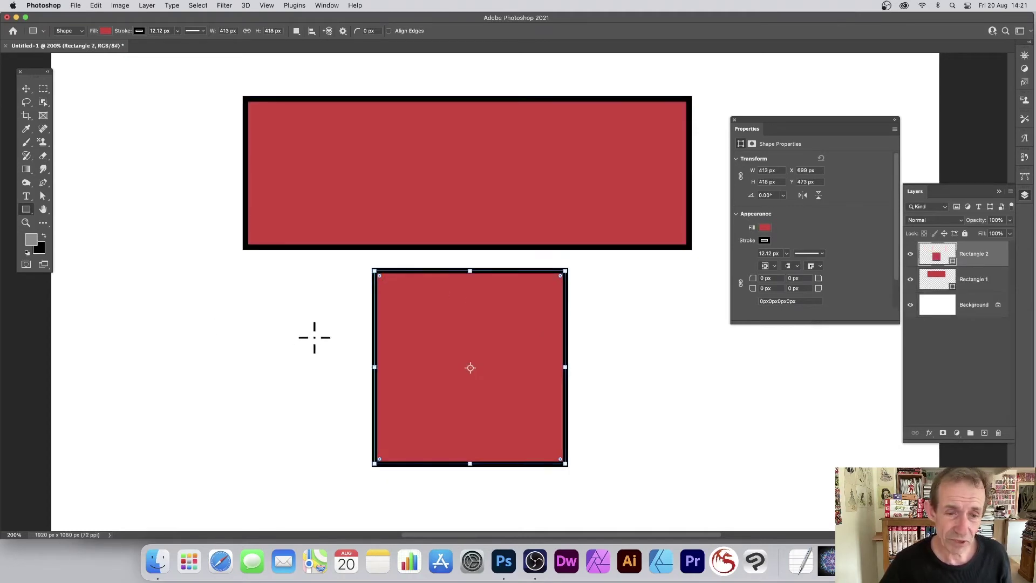
# Draw a small upright rectangle from its center beside the square and scale its height to about 87% with the Move tool's transform
pyautogui.moveTo(312, 338); pyautogui.dragTo(314, 278)
pyautogui.click(27, 87)
pyautogui.hotkey('shift', 'Up')
pyautogui.hotkey('shift', 'Up')
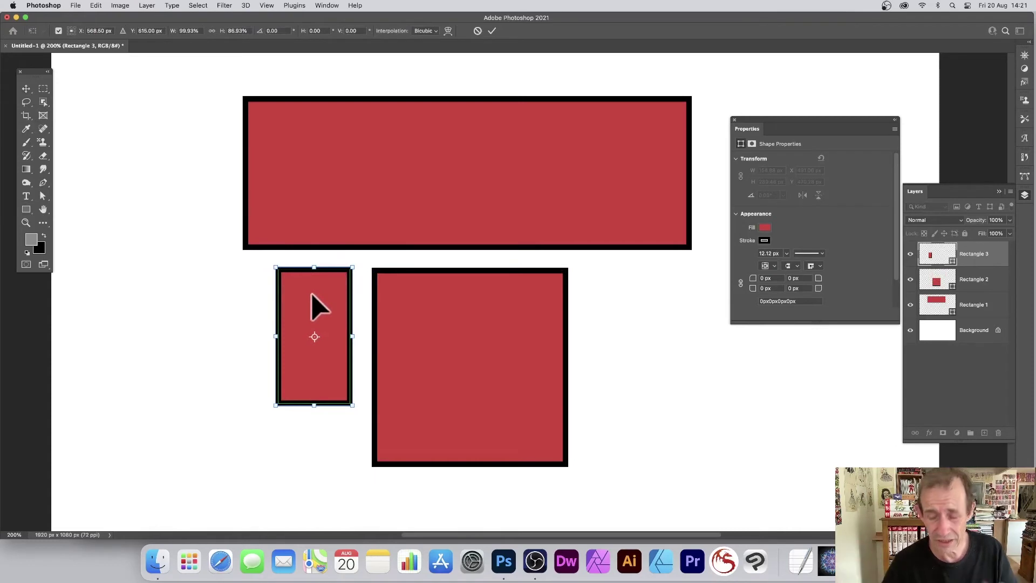
pyautogui.click(492, 32)
# Delete all three rectangle shapes from the canvas
pyautogui.press('BackSpace')
pyautogui.press('BackSpace')
pyautogui.press('BackSpace')
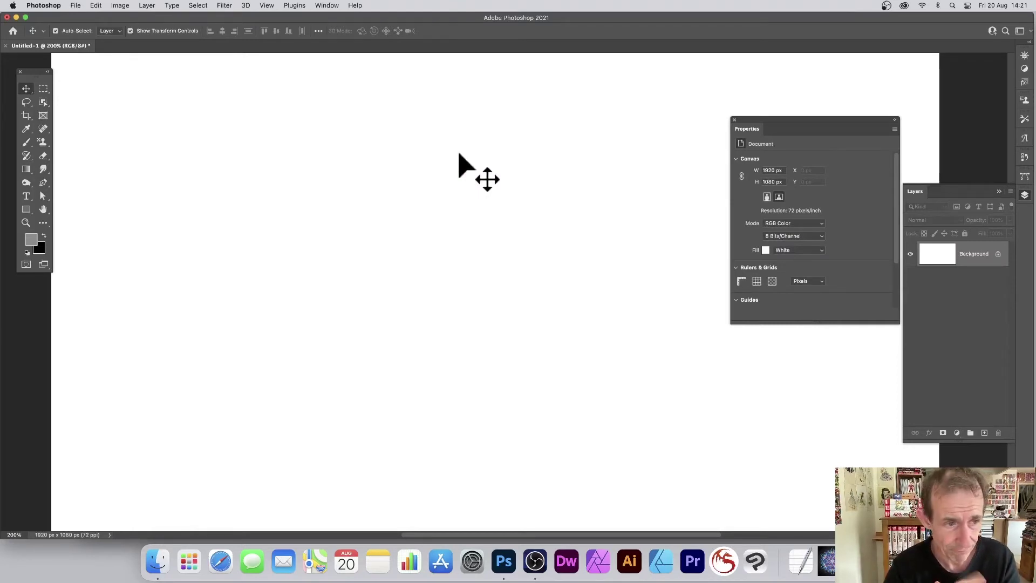
# Switch the Rectangle tool to Path mode with Unconstrained sizing and draw a rectangular path about 953 by 586 px
pyautogui.click(27, 209)
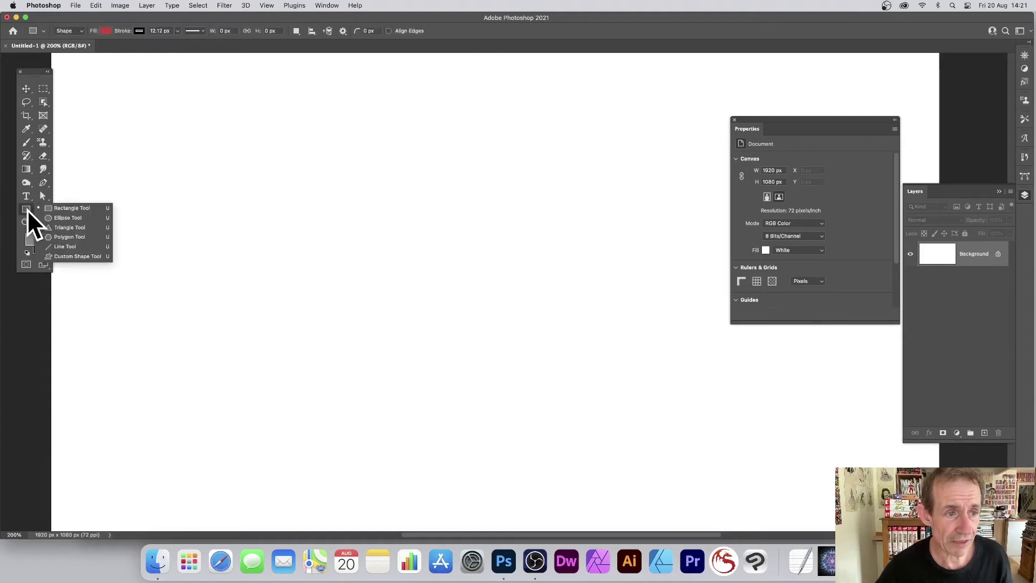
pyautogui.click(91, 205)
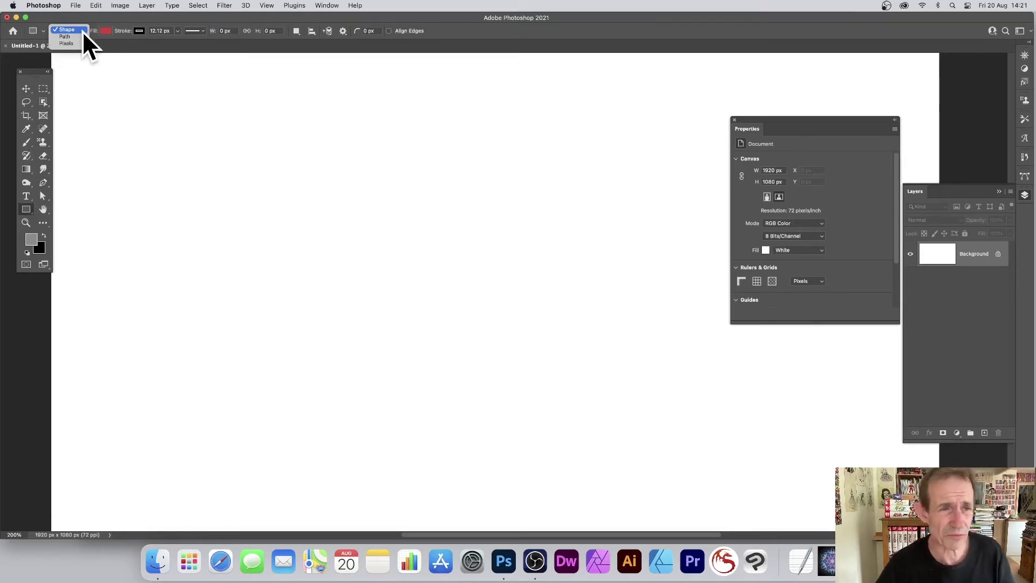
pyautogui.click(67, 36)
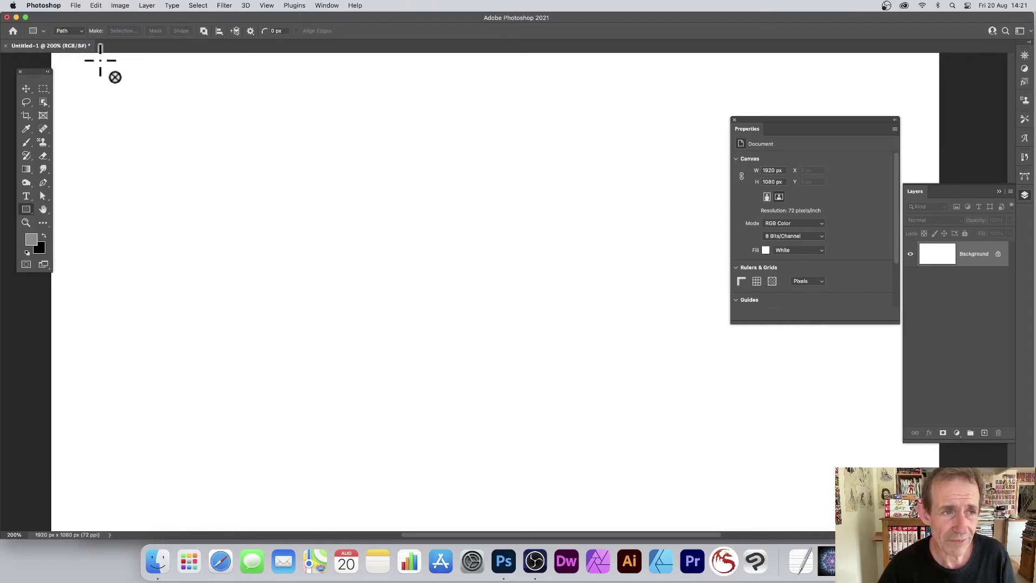
pyautogui.click(251, 32)
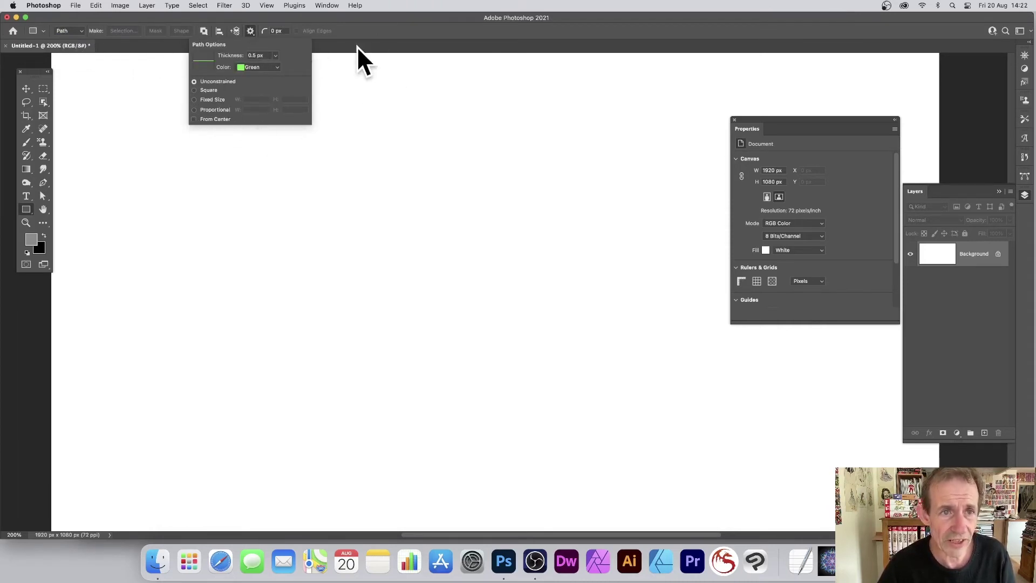
pyautogui.click(356, 28)
pyautogui.moveTo(123, 90); pyautogui.dragTo(562, 360)
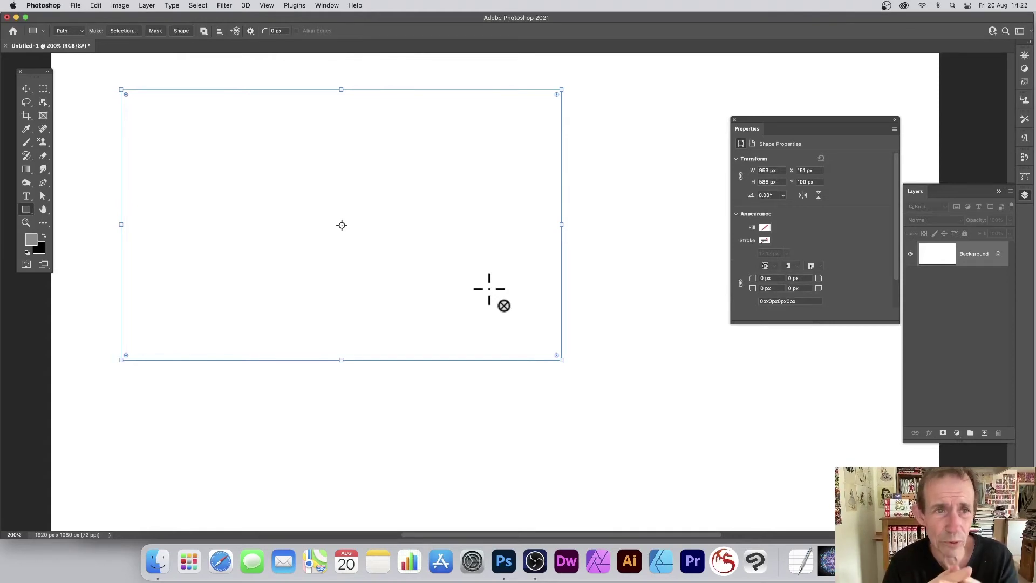
# Show the Paths panel and float it over the canvas beside the Properties panel
pyautogui.click(324, 5)
pyautogui.click(335, 241)
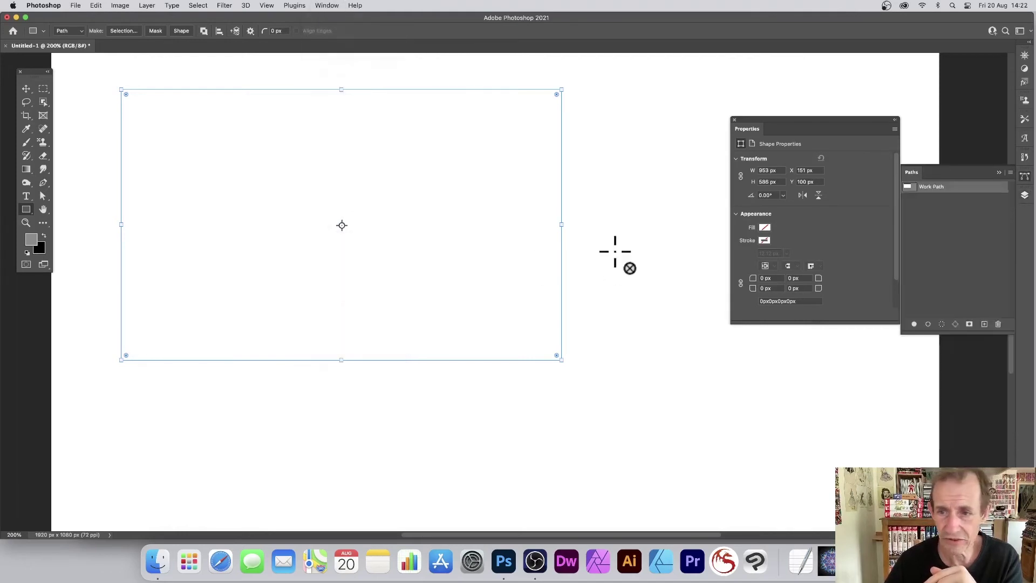
pyautogui.moveTo(913, 172); pyautogui.dragTo(534, 144)
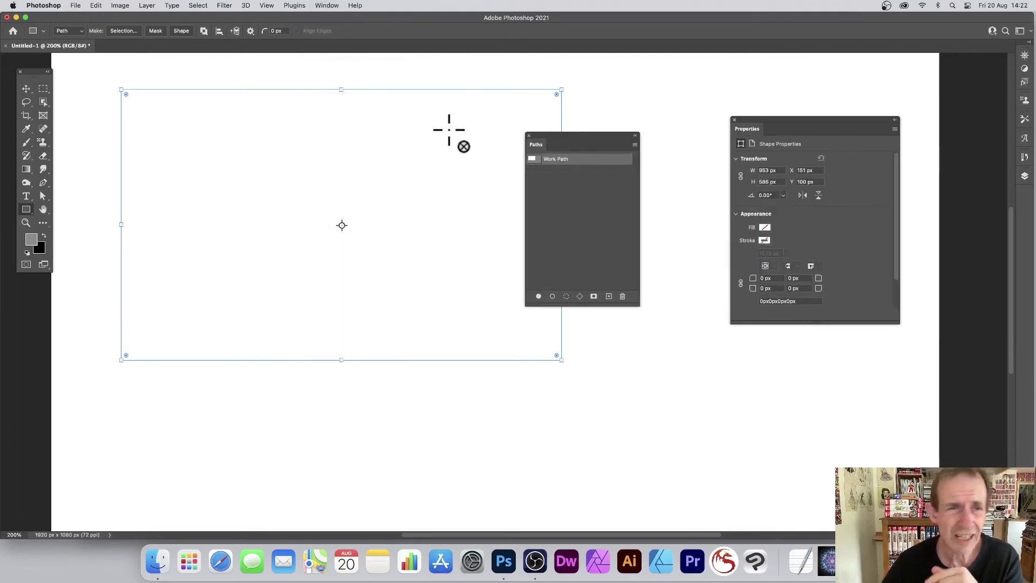
pyautogui.click(97, 7)
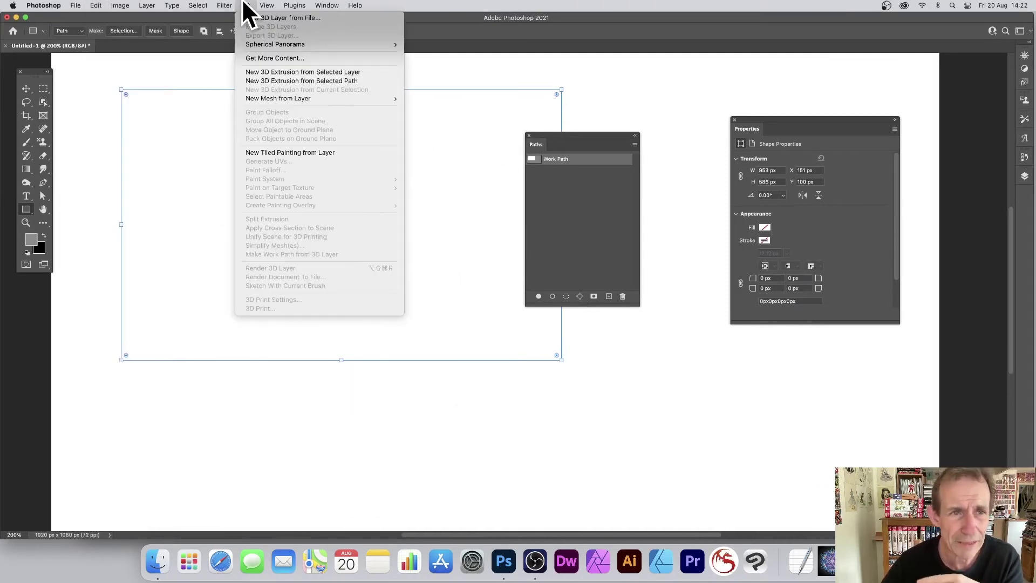
pyautogui.moveTo(266, 6)
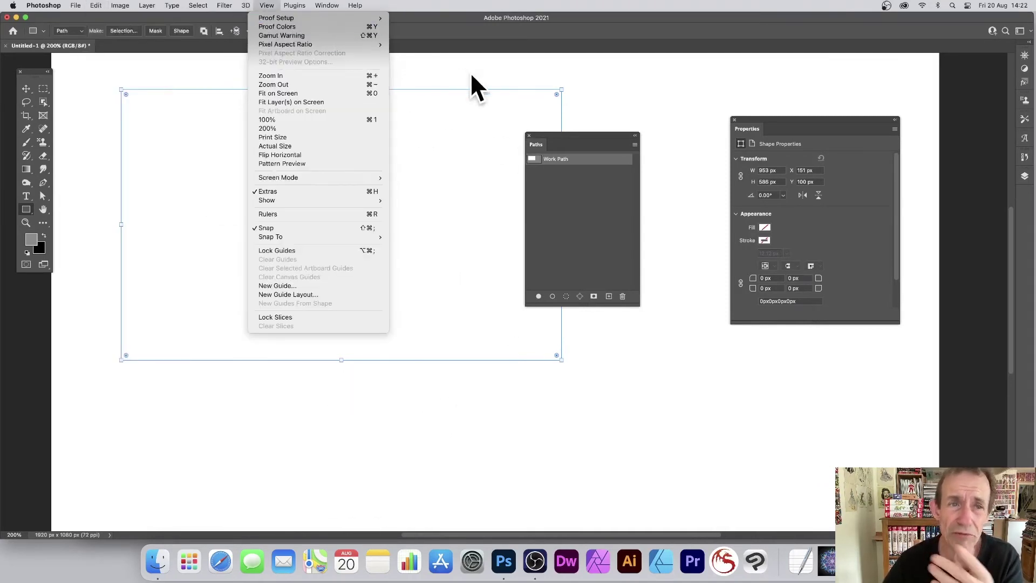
pyautogui.click(493, 113)
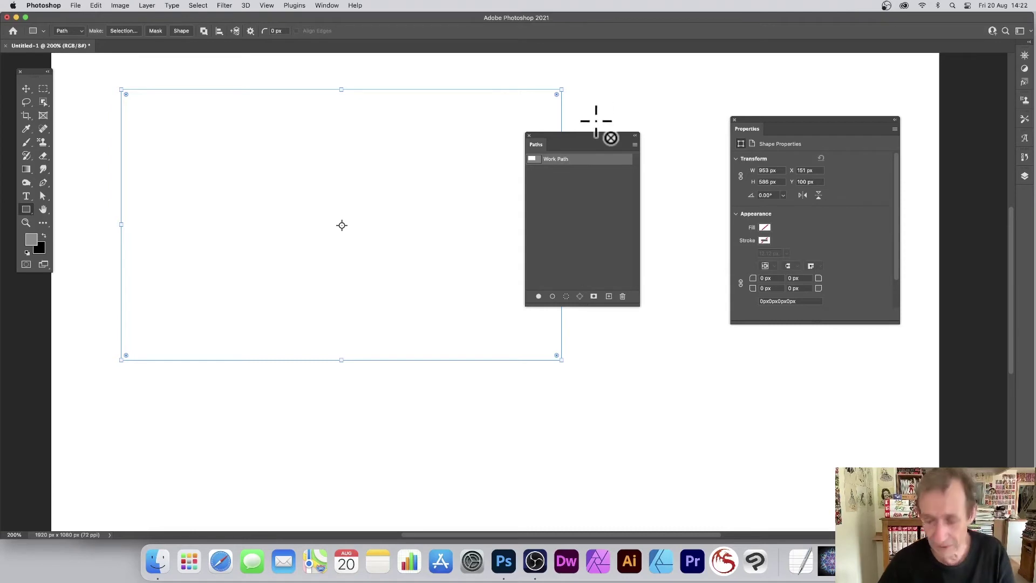
# Undo the first rectangular path and draw a new one about 696 by 497 px in Path mode
pyautogui.press('super+z')
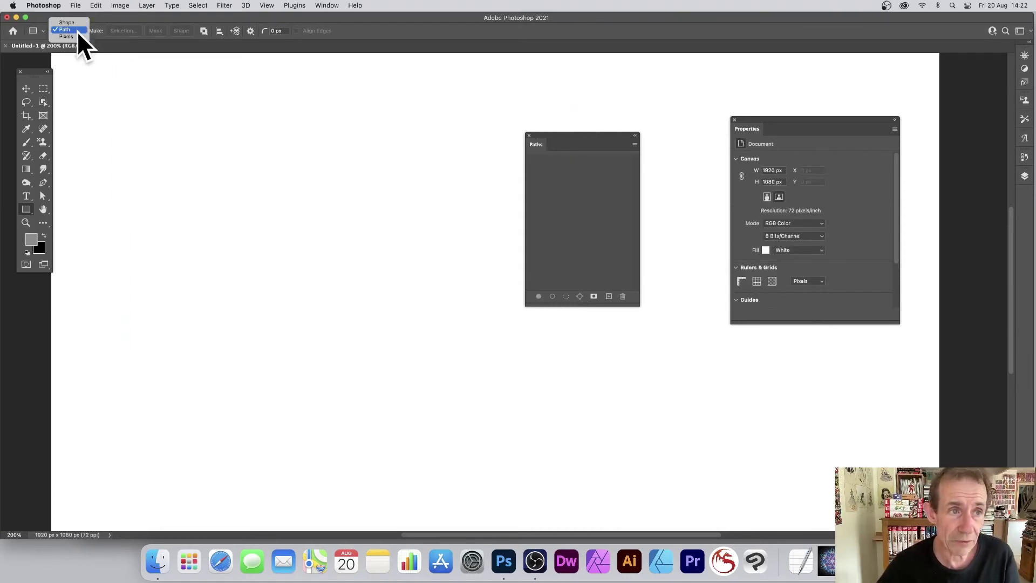
pyautogui.click(77, 31)
pyautogui.moveTo(163, 101); pyautogui.dragTo(484, 332)
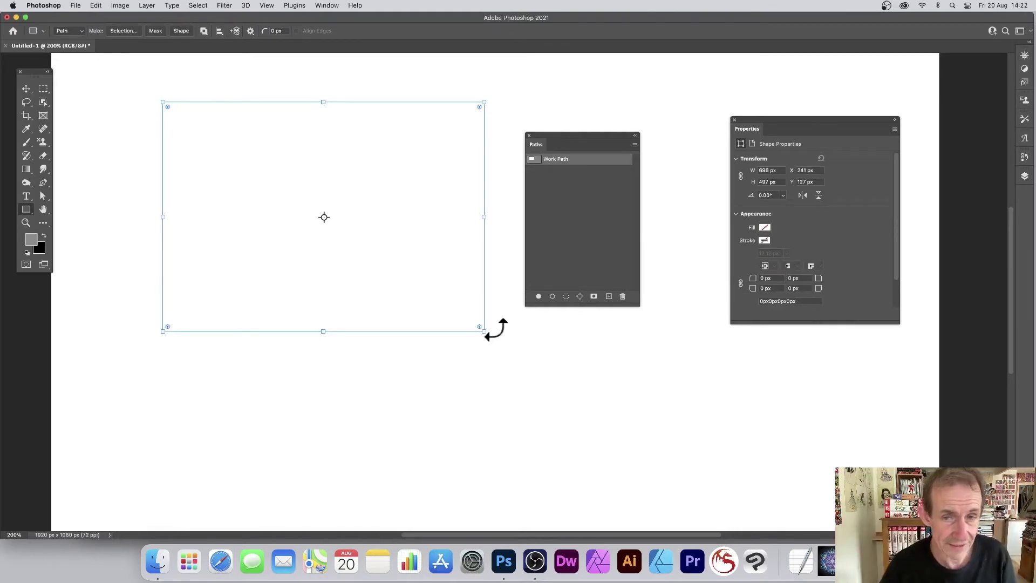
# Make a new anti-aliased selection from the work path with a 0 px feather radius, and remove the selection and the work path
pyautogui.click(635, 144)
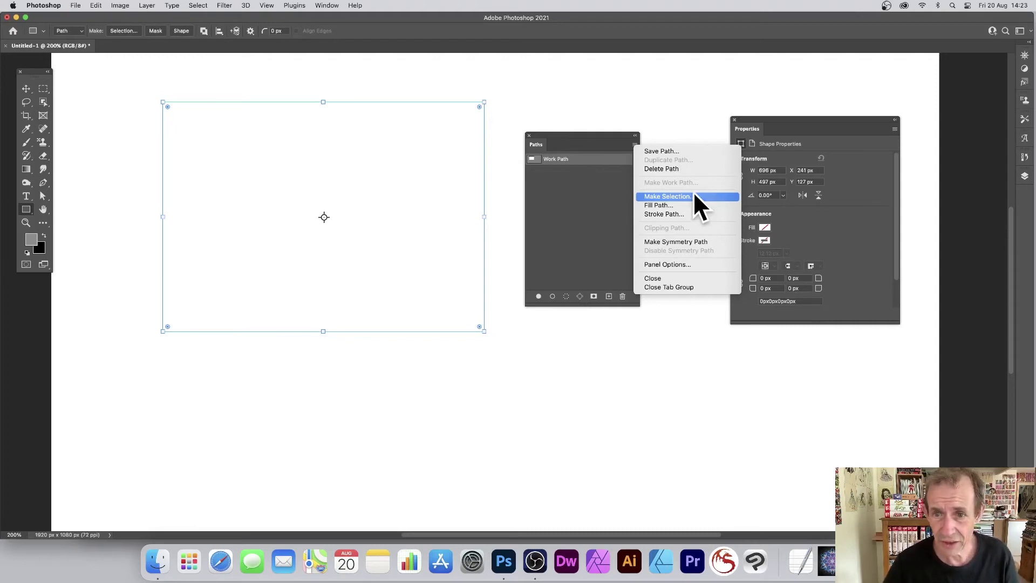
pyautogui.click(680, 196)
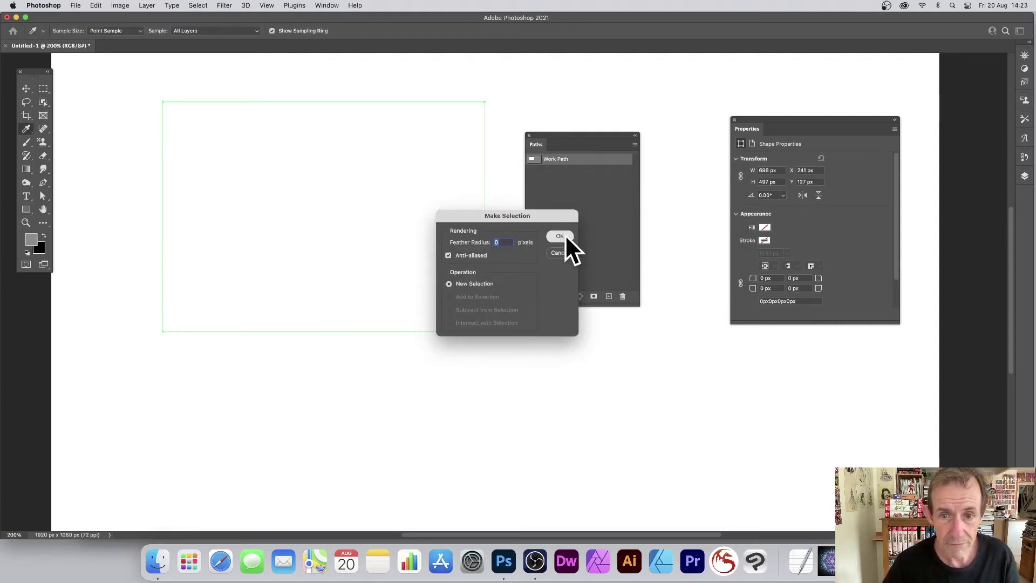
pyautogui.click(564, 238)
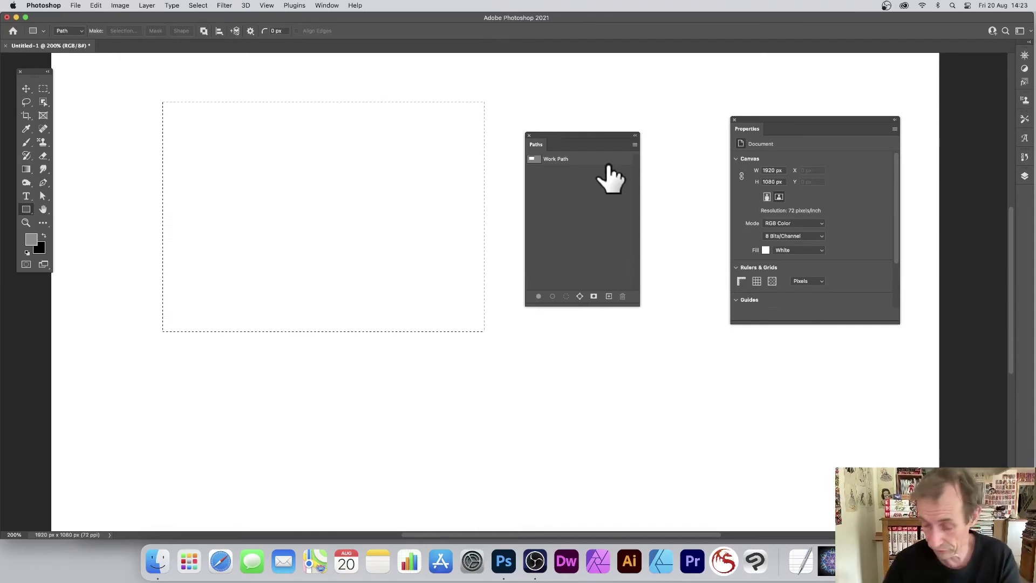
pyautogui.click(56, 216)
pyautogui.press('BackSpace')
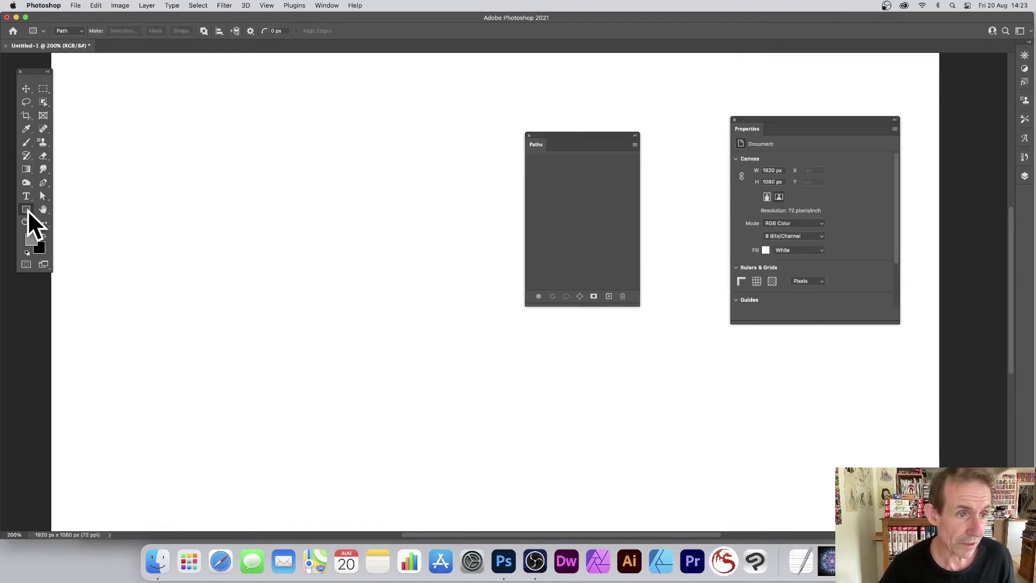
# Return the Rectangle tool to Shape mode, draw a rectangle about 407 by 341 px and combine an overlapping 286 px square with it
pyautogui.click(27, 210)
pyautogui.click(83, 206)
pyautogui.click(70, 30)
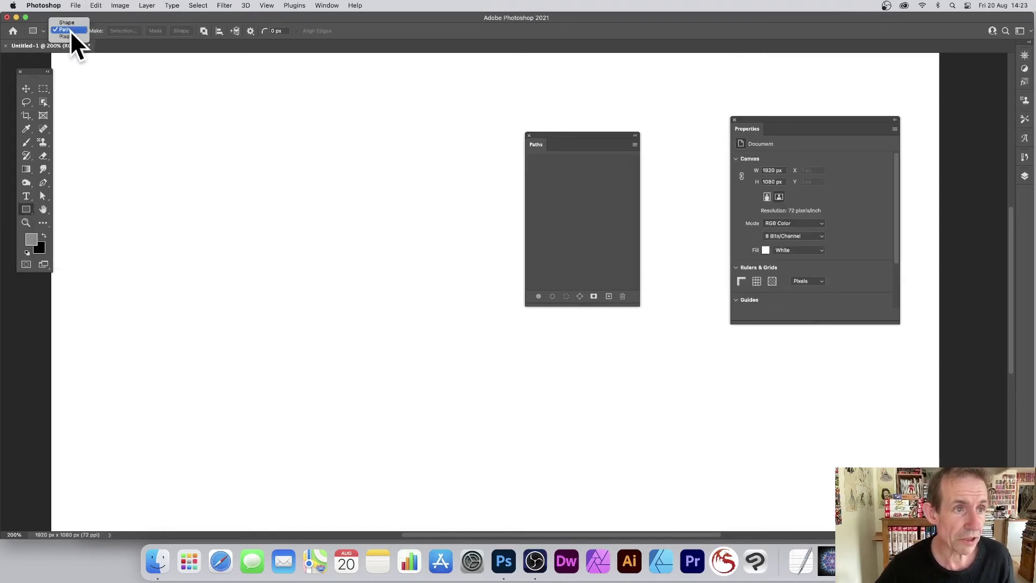
pyautogui.click(73, 22)
pyautogui.moveTo(104, 75); pyautogui.dragTo(292, 232)
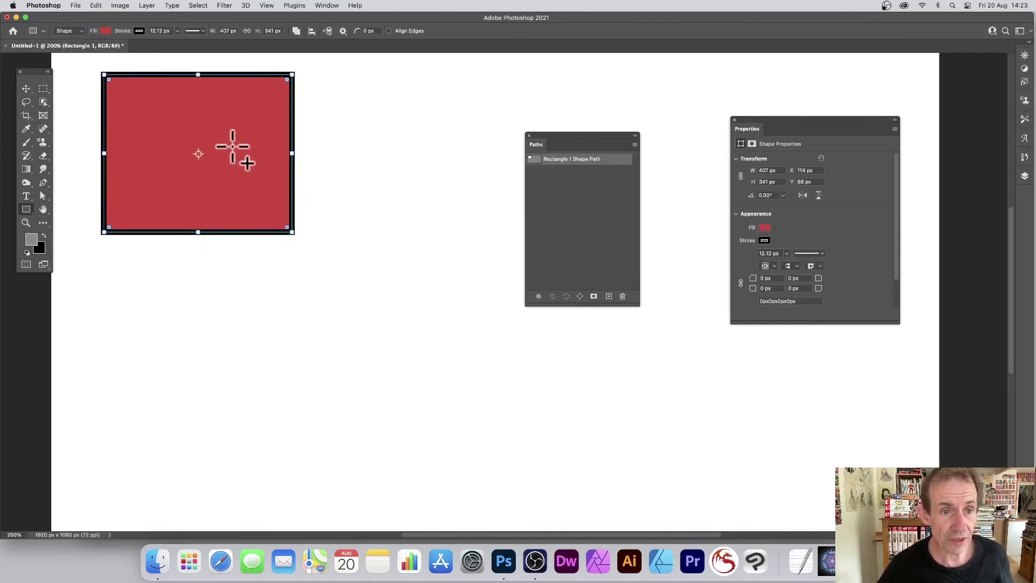
pyautogui.moveTo(233, 146); pyautogui.dragTo(365, 278)
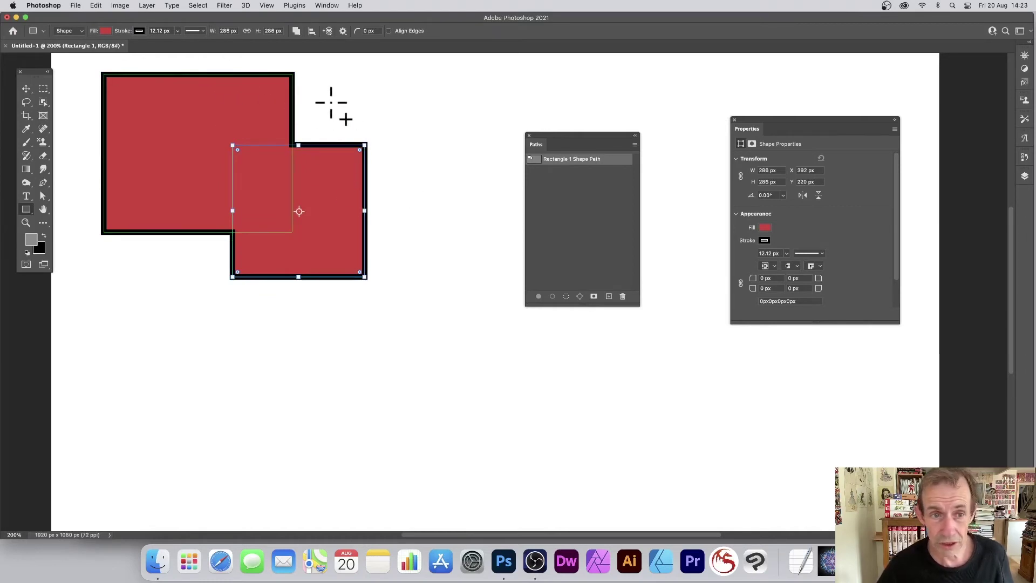
# Combine a tall third rectangle about 222 by 723 px with the existing shape, view the path operations, and undo all the rectangles
pyautogui.moveTo(331, 103); pyautogui.dragTo(433, 435)
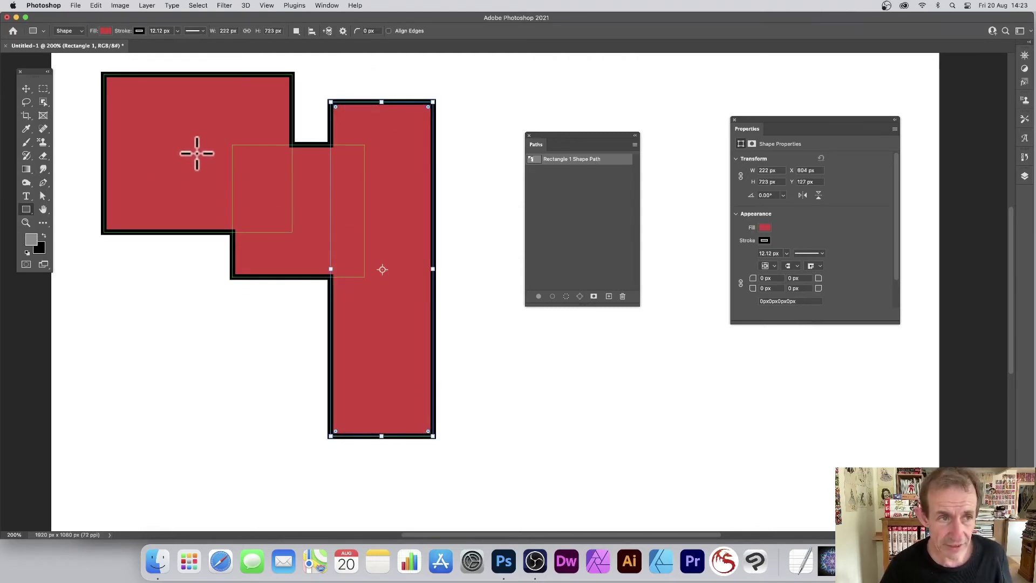
pyautogui.click(299, 34)
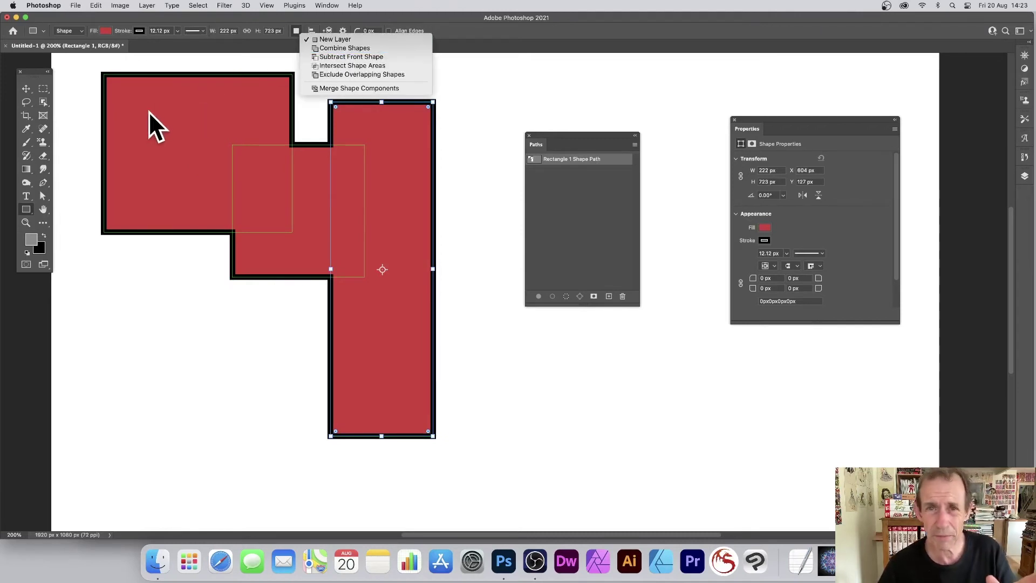
pyautogui.click(515, 25)
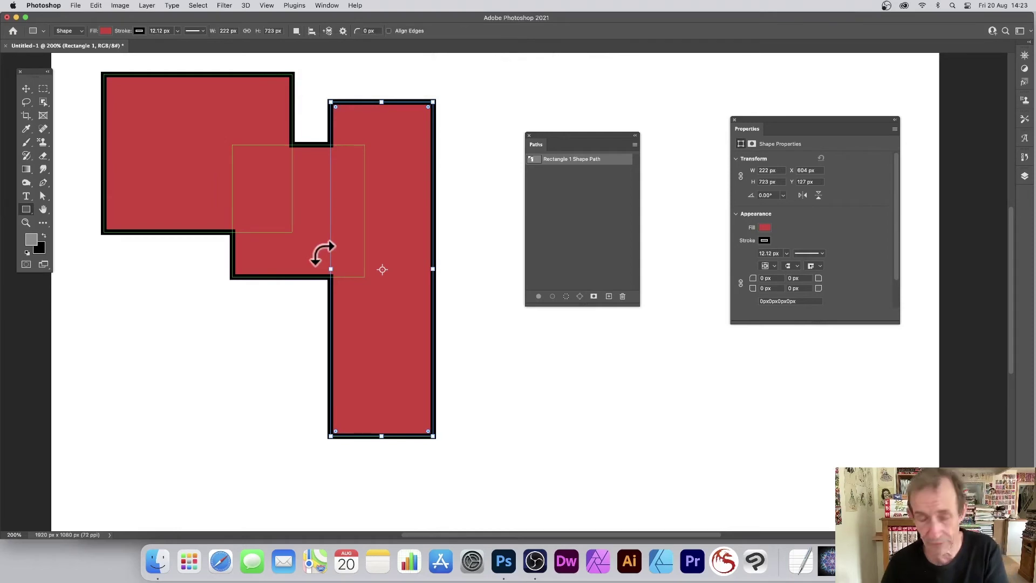
pyautogui.press('super+z')
pyautogui.press('super+z')
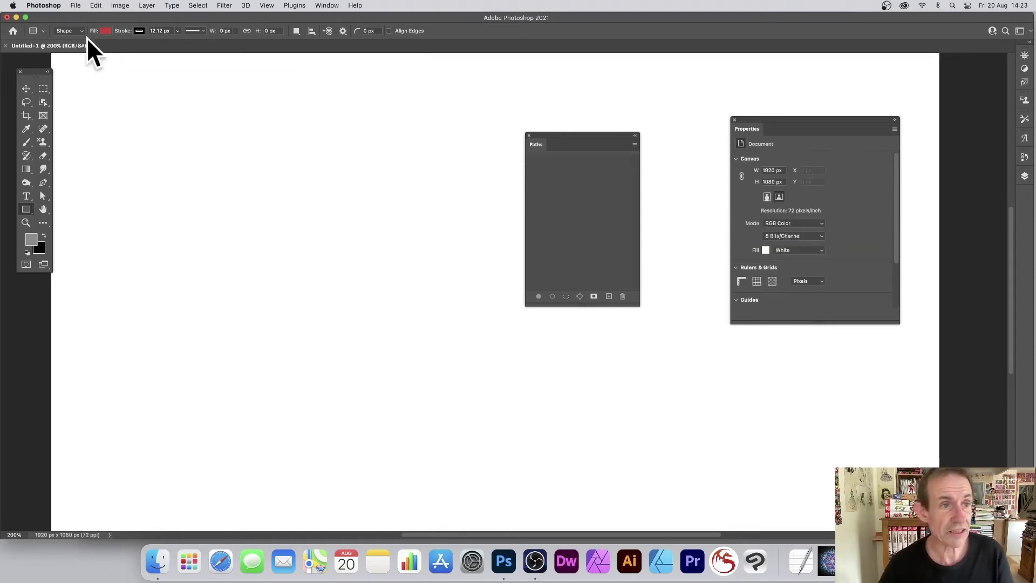
# Close the Paths and Properties panels and set the Rectangle tool to Pixels mode
pyautogui.click(531, 135)
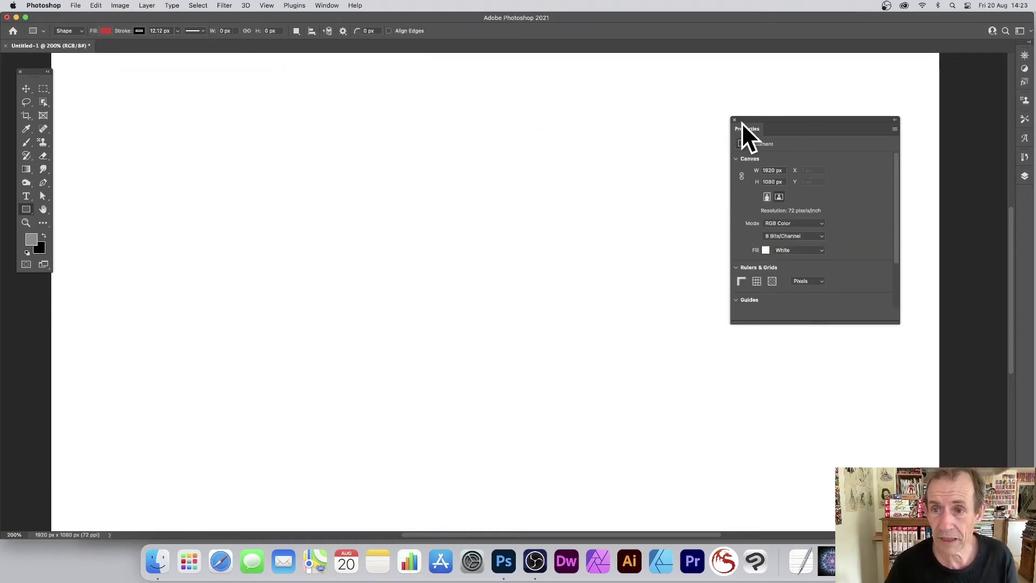
pyautogui.moveTo(734, 119); pyautogui.dragTo(950, 117)
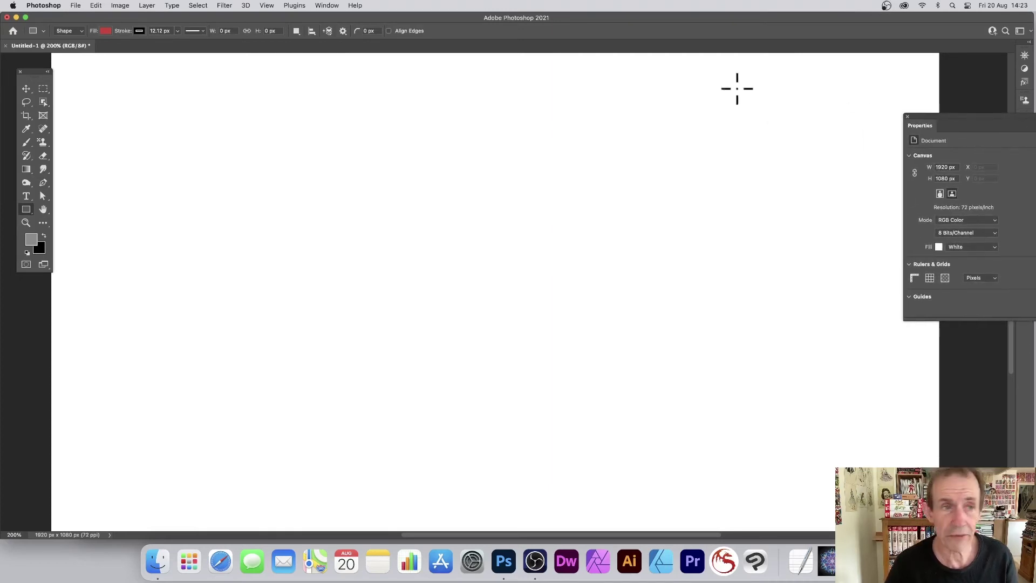
pyautogui.click(76, 31)
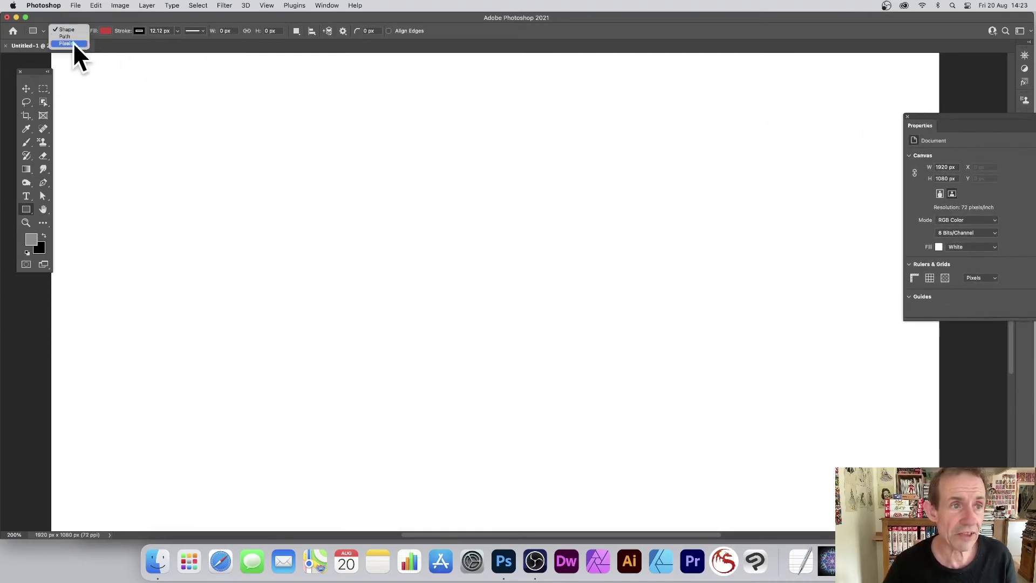
pyautogui.click(67, 43)
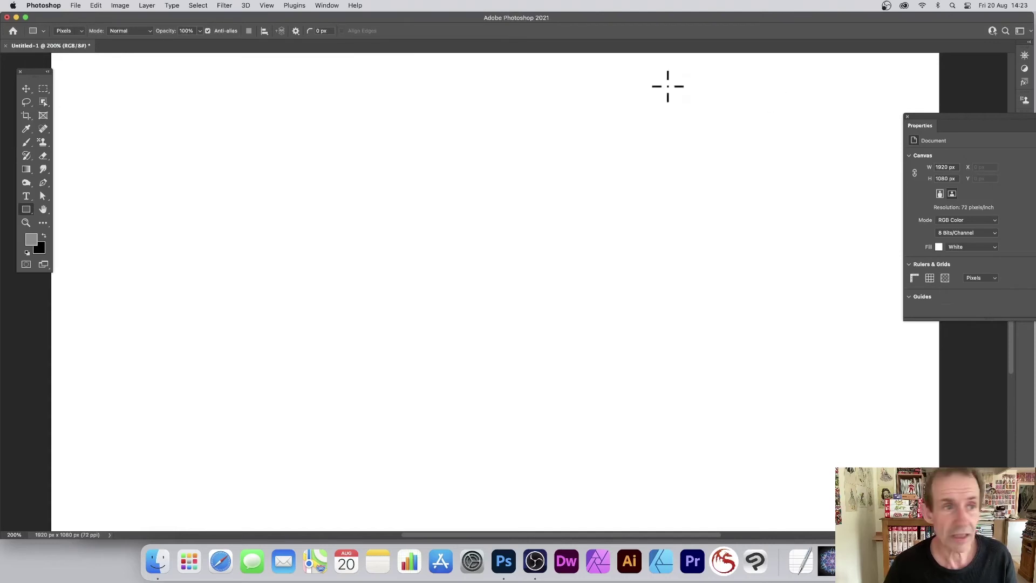
pyautogui.click(908, 116)
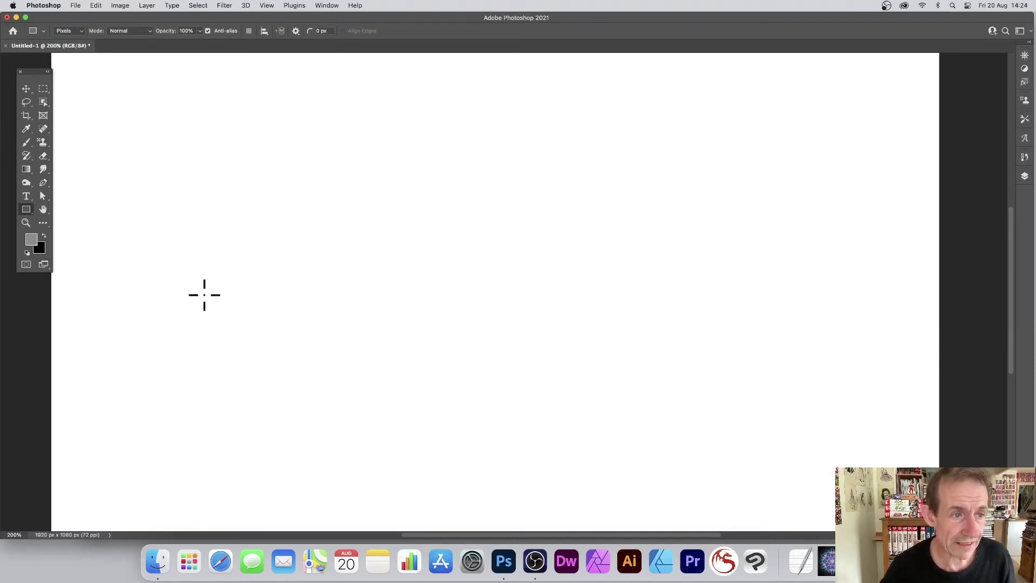
pyautogui.click(26, 212)
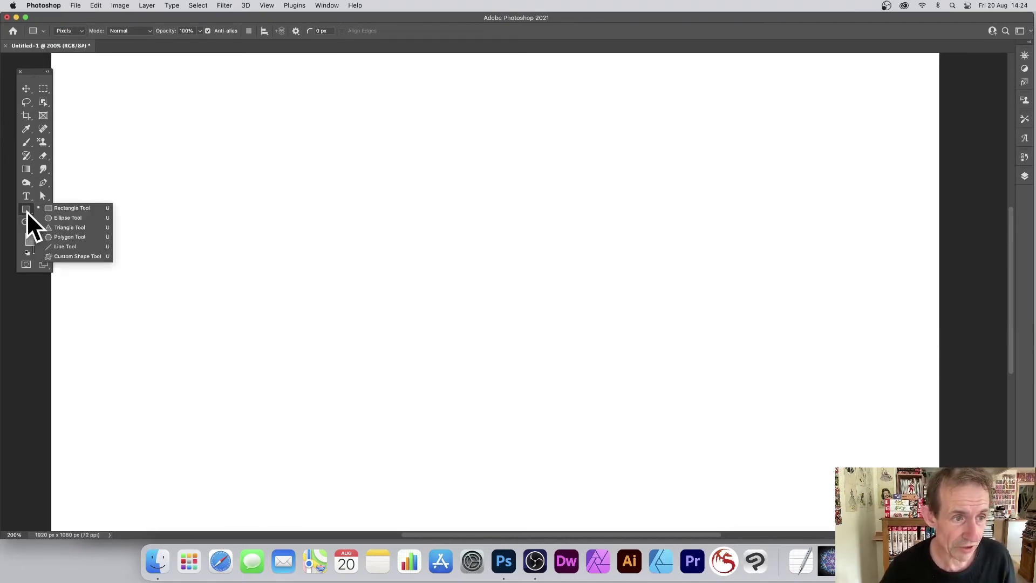
pyautogui.click(80, 206)
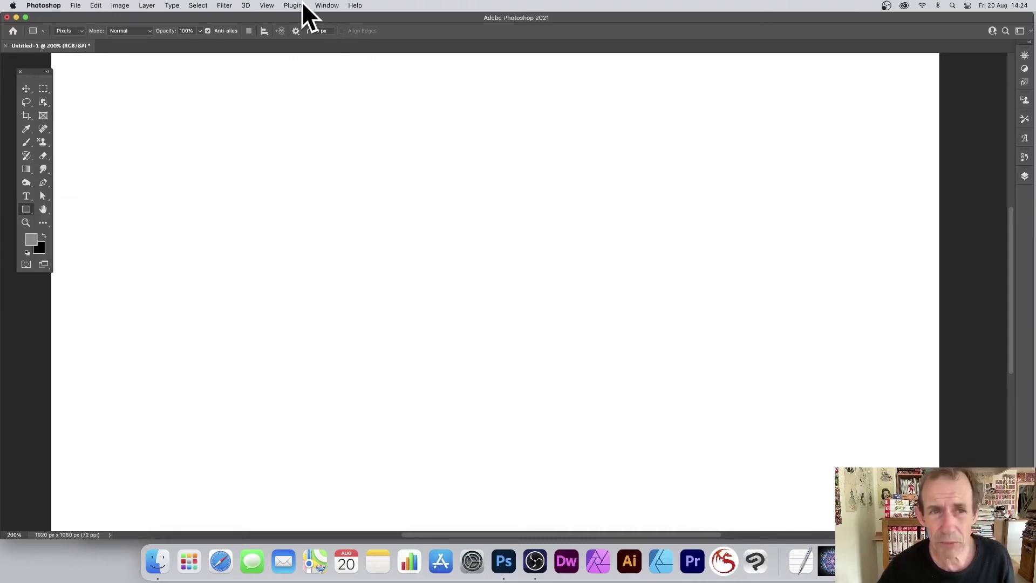
# Show the Swatches panel beside the drawing area and choose the first Pastel swatch, salmon, as the foreground colour
pyautogui.click(324, 6)
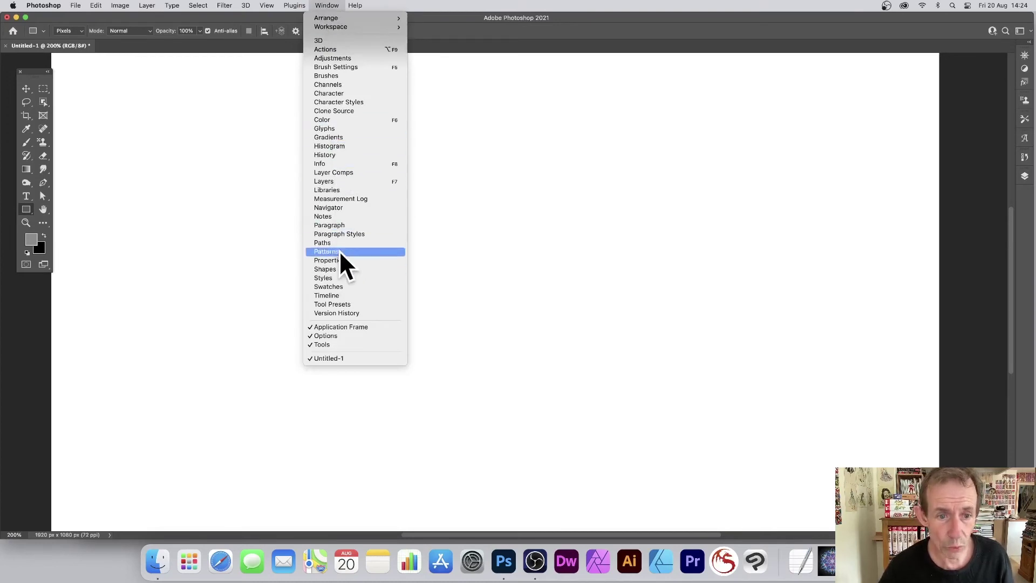
pyautogui.click(335, 287)
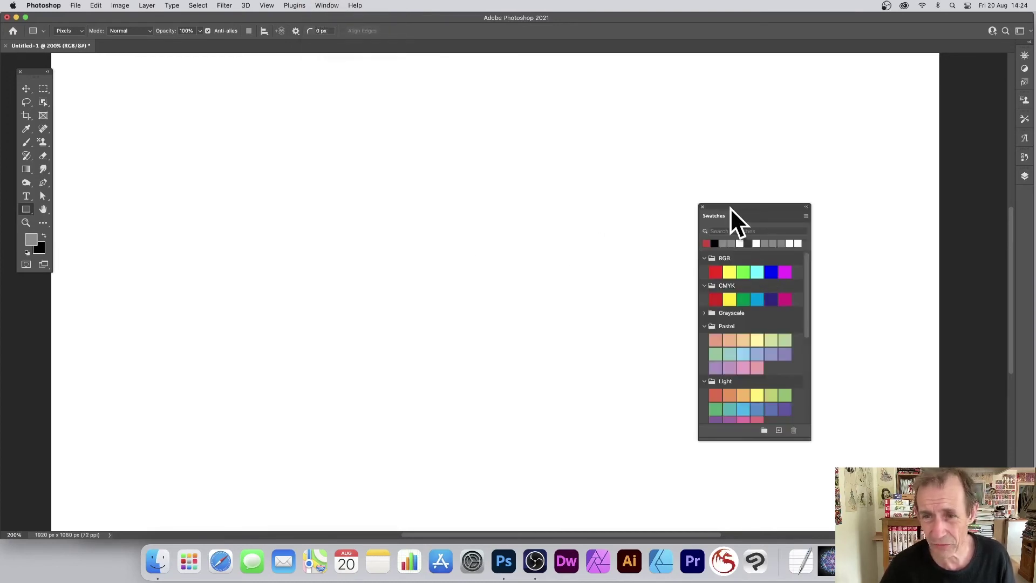
pyautogui.moveTo(730, 207); pyautogui.dragTo(841, 132)
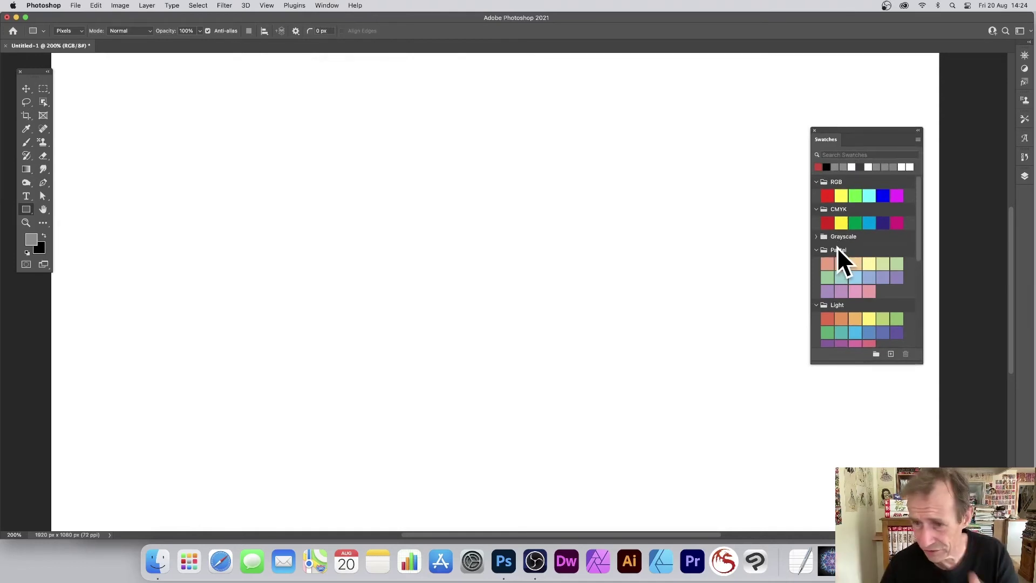
pyautogui.moveTo(837, 263)
pyautogui.mouseDown()
pyautogui.moveTo(818, 284)
pyautogui.moveTo(847, 235)
pyautogui.moveTo(827, 264)
pyautogui.mouseUp()
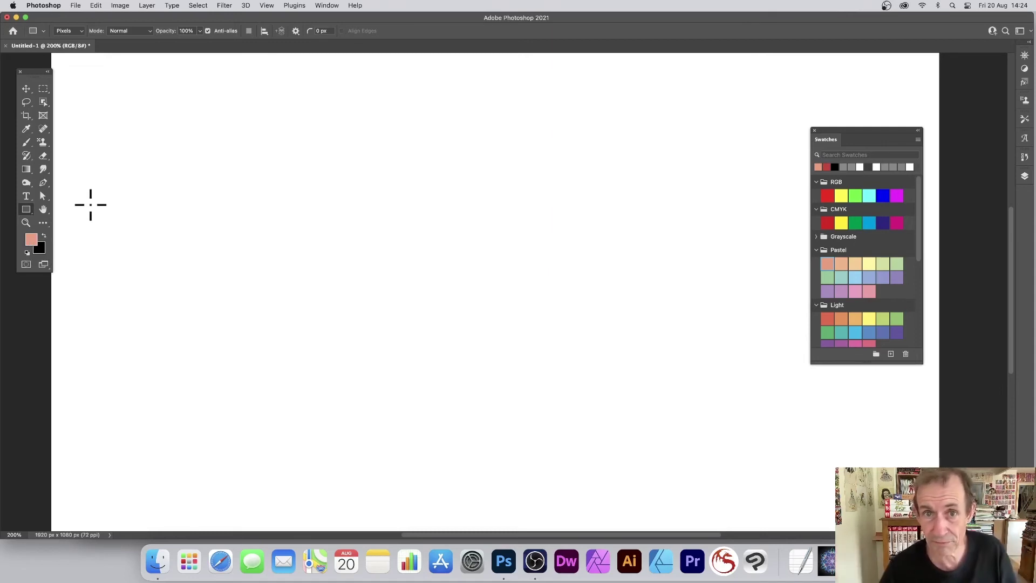
# Try painting a large salmon pixel rectangle with a small one overlapping its upper edge, and undo both
pyautogui.moveTo(208, 112)
pyautogui.mouseDown()
pyautogui.moveTo(469, 280)
pyautogui.moveTo(556, 366)
pyautogui.mouseUp()
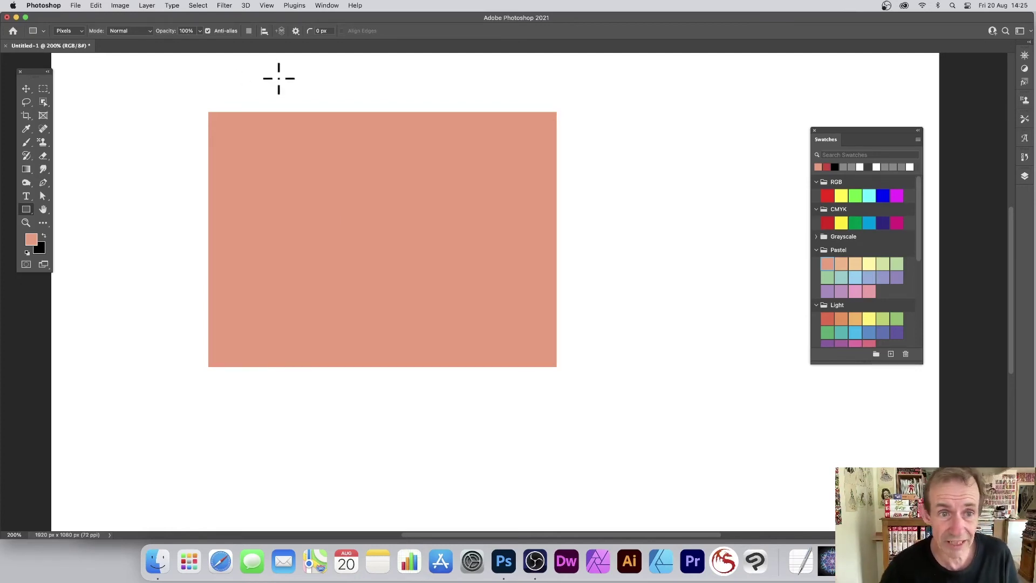
pyautogui.moveTo(277, 76); pyautogui.dragTo(338, 160)
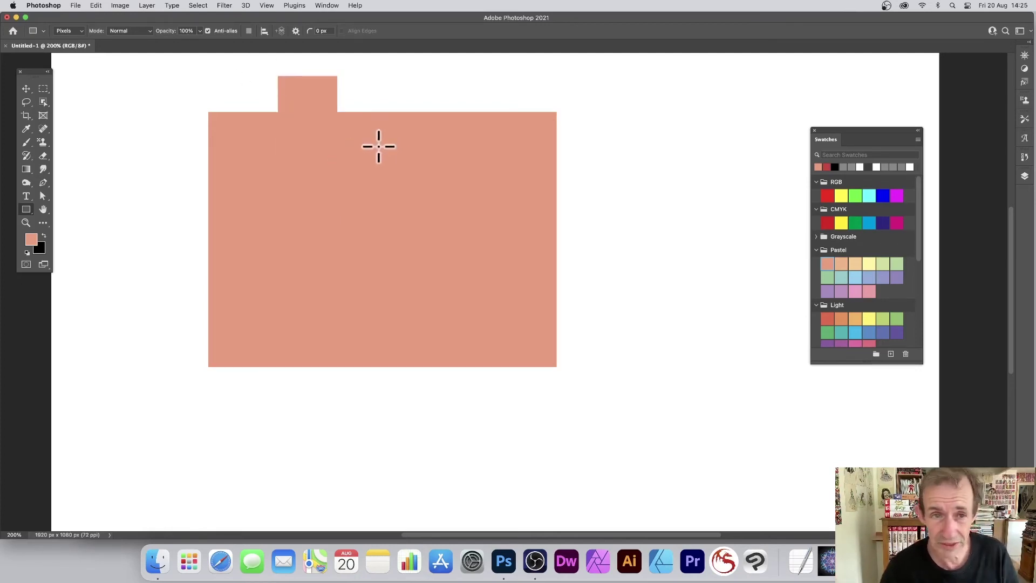
pyautogui.press('super+z')
pyautogui.press('super+z')
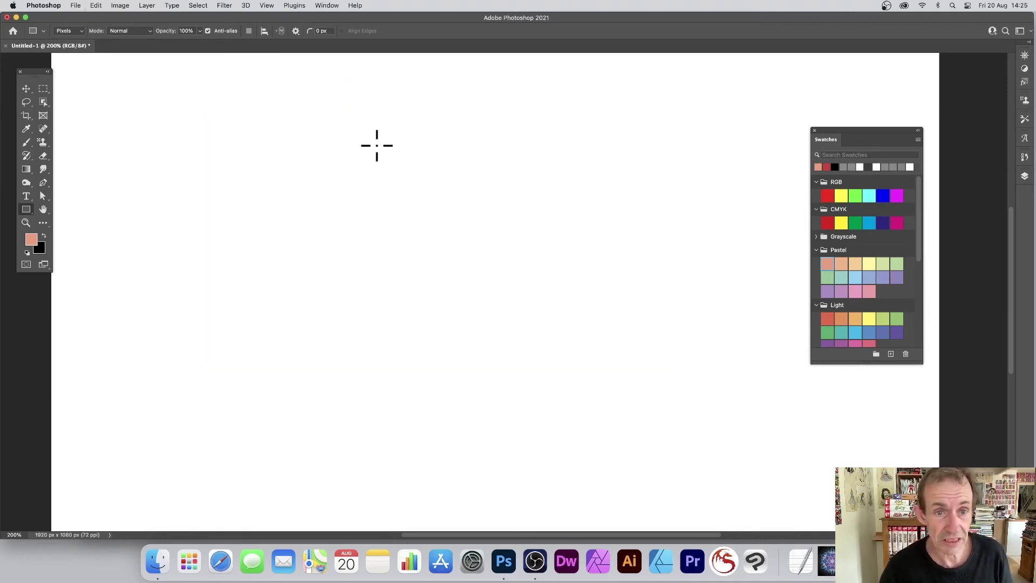
# Paint a wide salmon rectangle across the upper part of the canvas in Pixels mode
pyautogui.moveTo(24, 211); pyautogui.dragTo(79, 209)
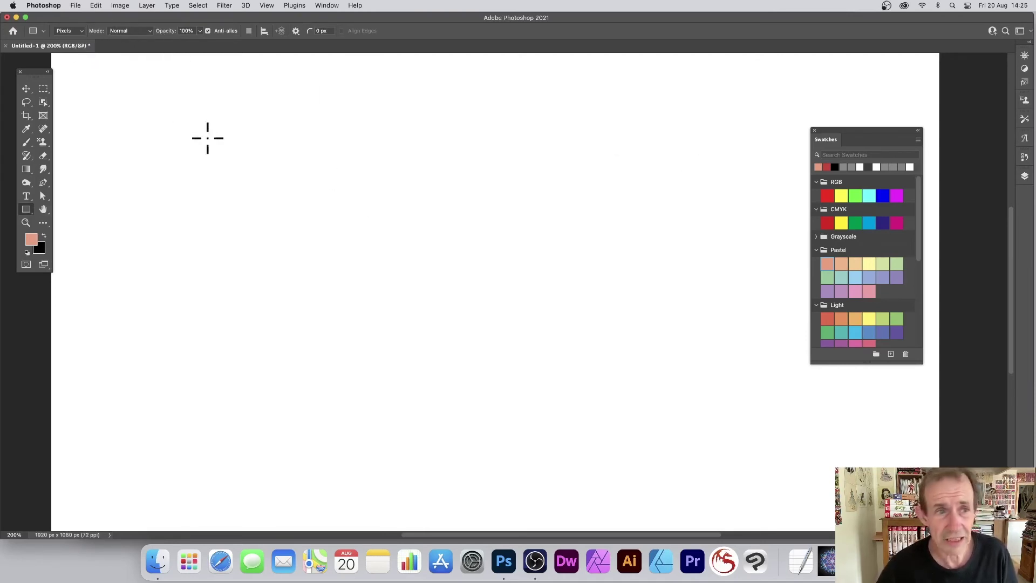
pyautogui.moveTo(152, 102); pyautogui.dragTo(586, 335)
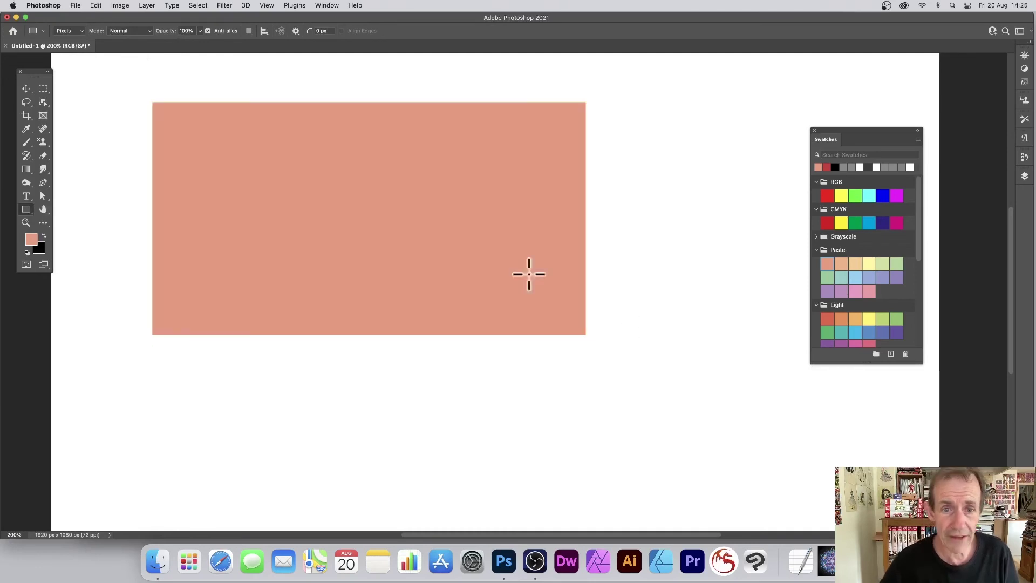
# Set the blend mode to Darken, try an overlapping salmon rectangle at the wide rectangle's lower right corner, and undo it
pyautogui.click(124, 30)
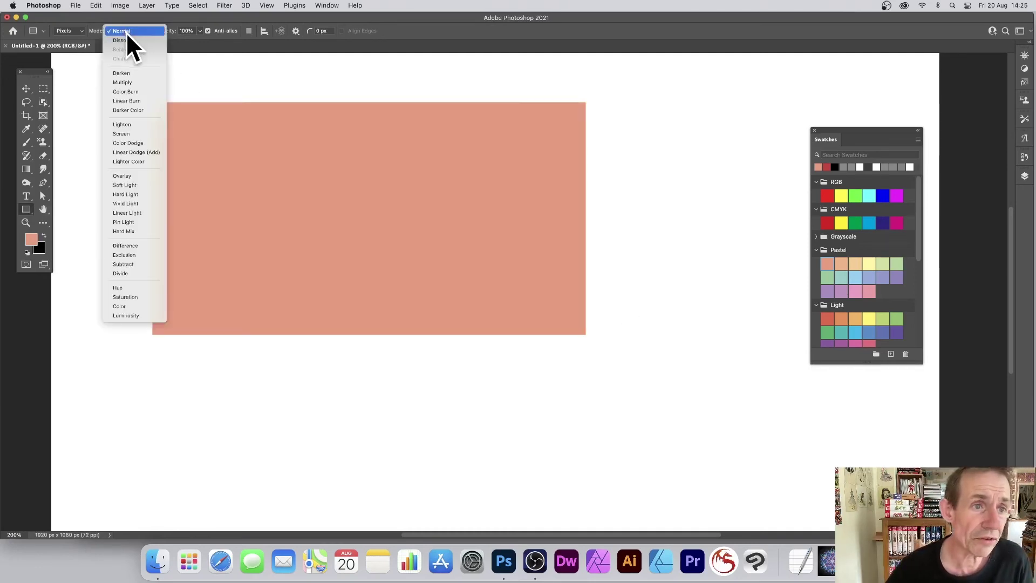
pyautogui.click(127, 72)
pyautogui.moveTo(361, 222); pyautogui.dragTo(658, 408)
pyautogui.press('super+z')
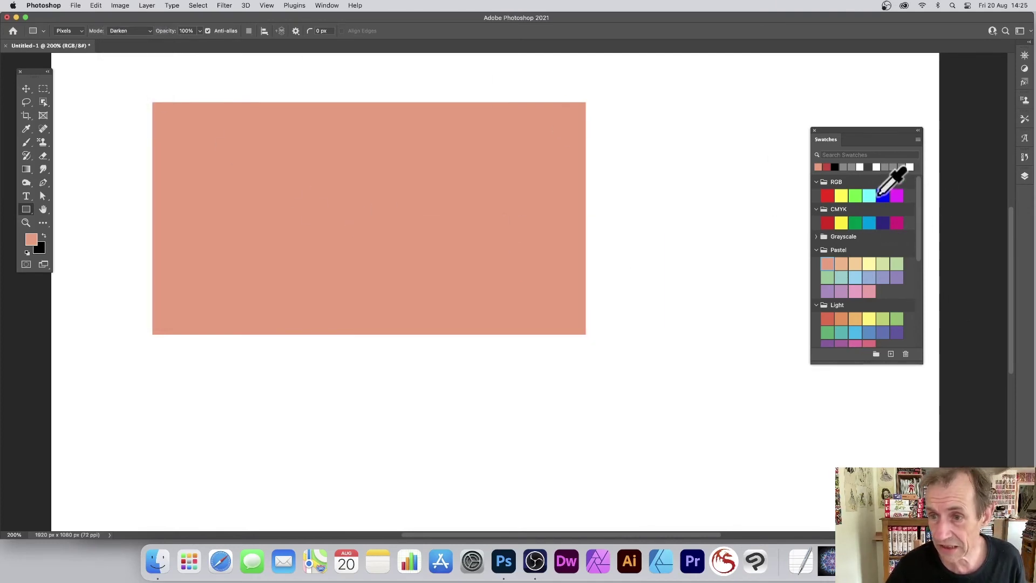
# Try a pastel yellow rectangle in Darken mode over the salmon rectangle's lower right corner, and undo it
pyautogui.click(869, 263)
pyautogui.moveTo(406, 217); pyautogui.dragTo(692, 384)
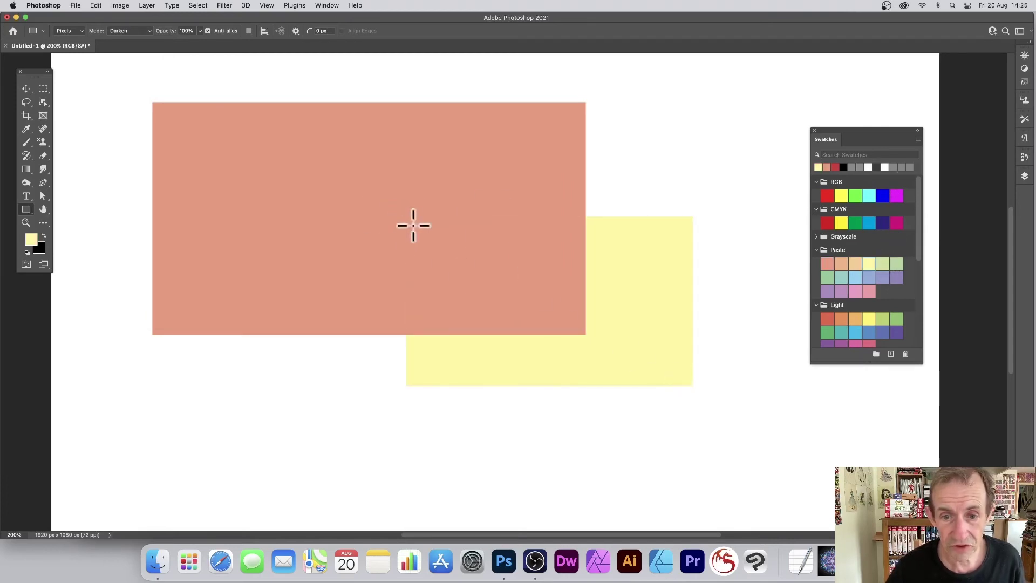
pyautogui.press('super+z')
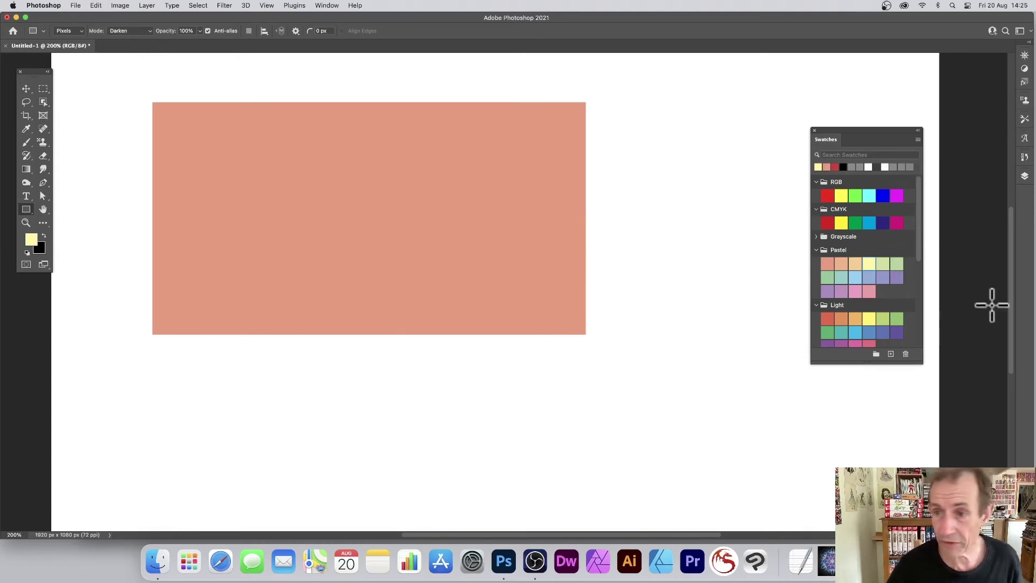
# Choose the light blue CMYK swatch as the foreground colour, and try and undo an overlapping rectangle in Darken mode
pyautogui.click(868, 223)
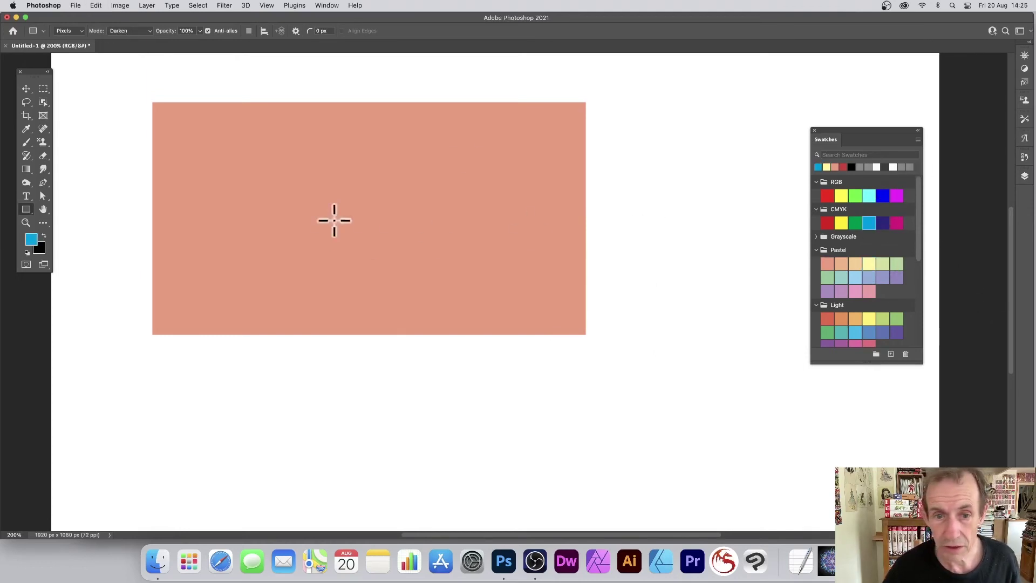
pyautogui.moveTo(366, 210); pyautogui.dragTo(670, 384)
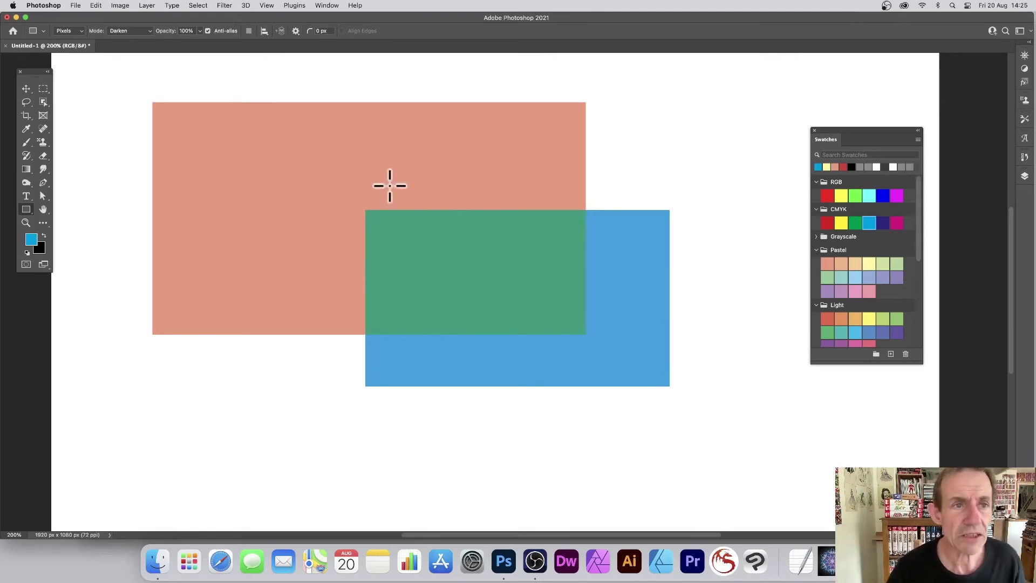
pyautogui.press('super+z')
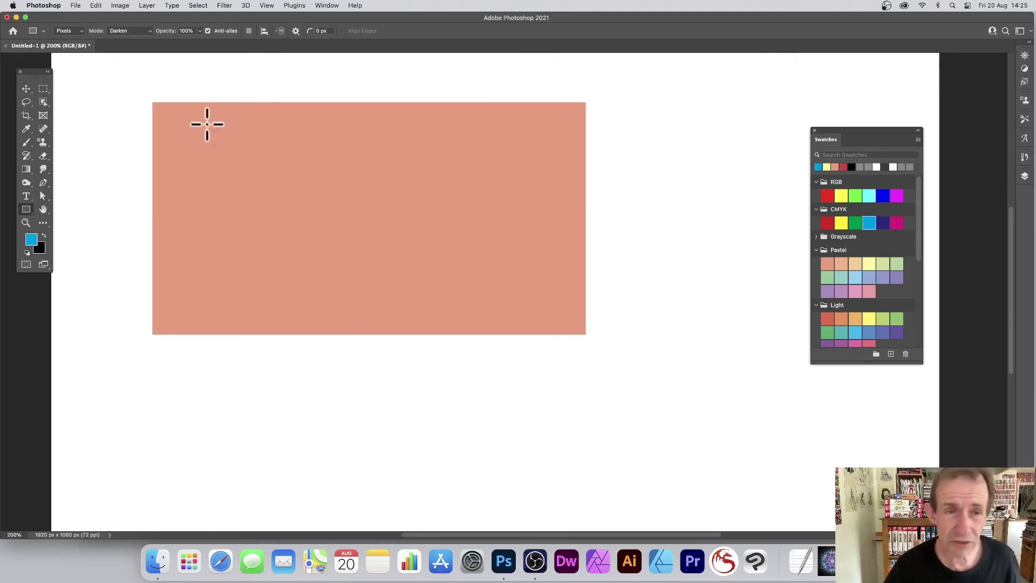
# Try Multiply mode with a blue rectangle overlapping the salmon rectangle's corner and another inside it, undoing each one
pyautogui.click(131, 29)
pyautogui.click(128, 37)
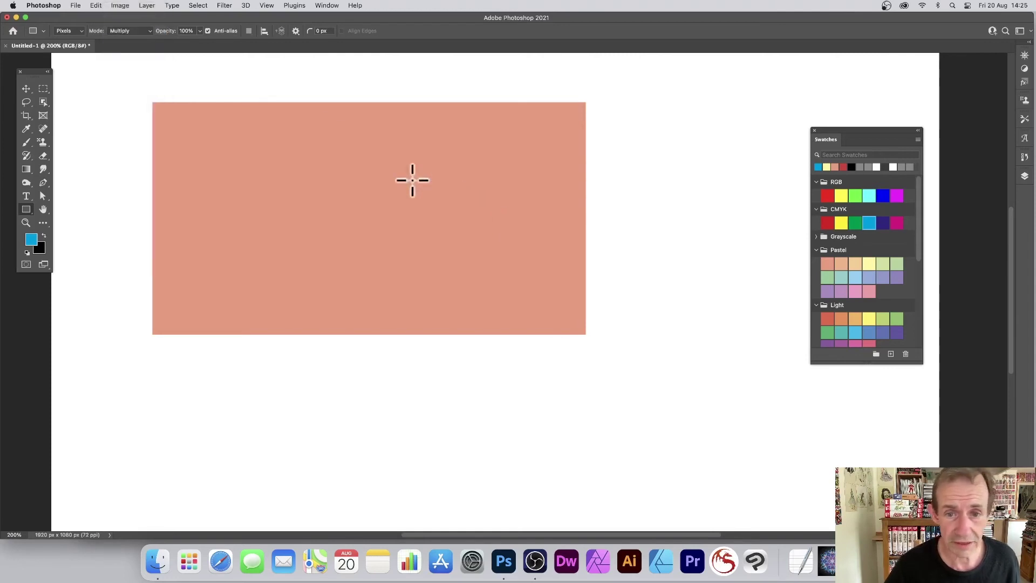
pyautogui.moveTo(392, 177); pyautogui.dragTo(644, 375)
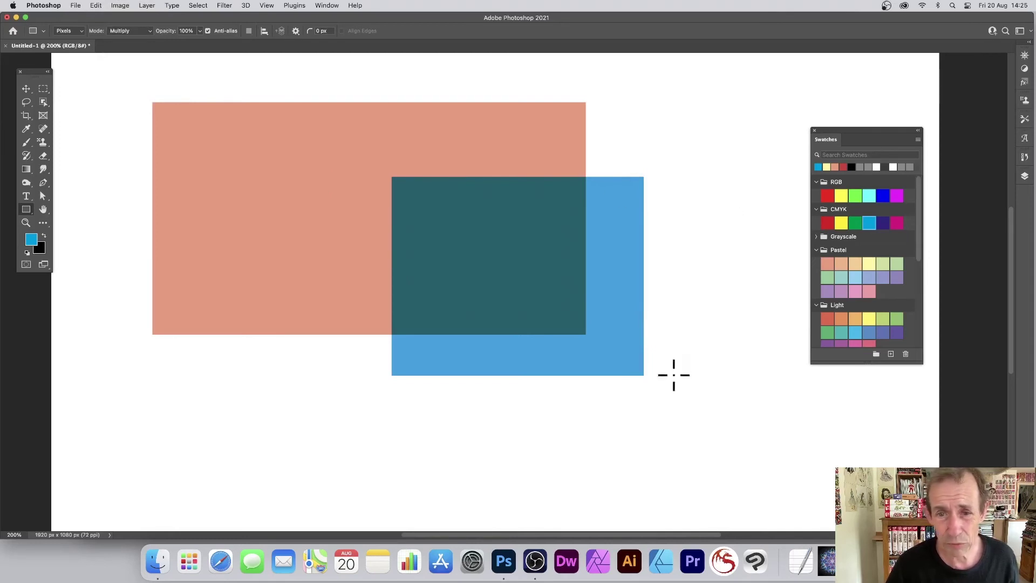
pyautogui.press('super+z')
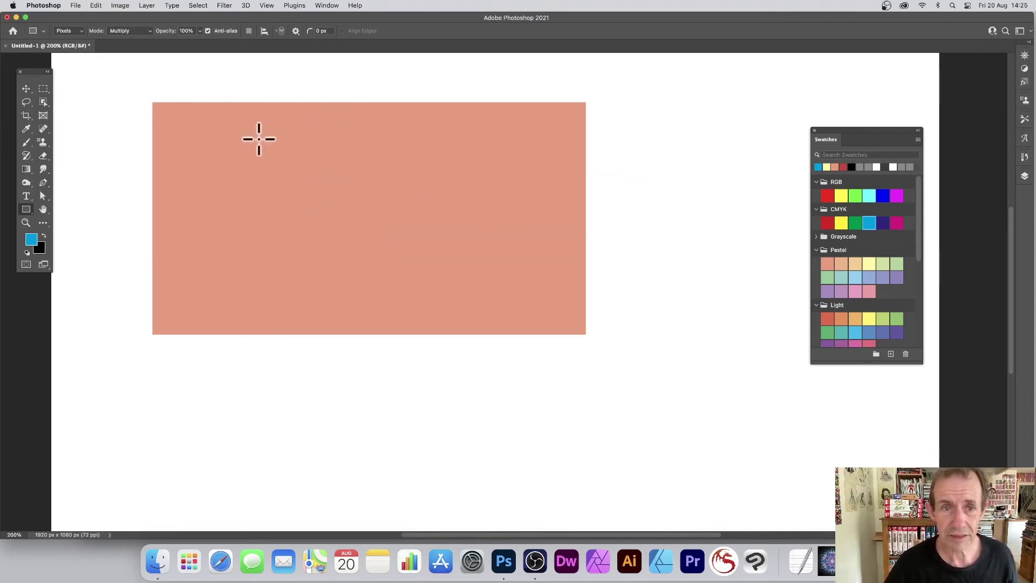
pyautogui.moveTo(308, 118); pyautogui.dragTo(518, 241)
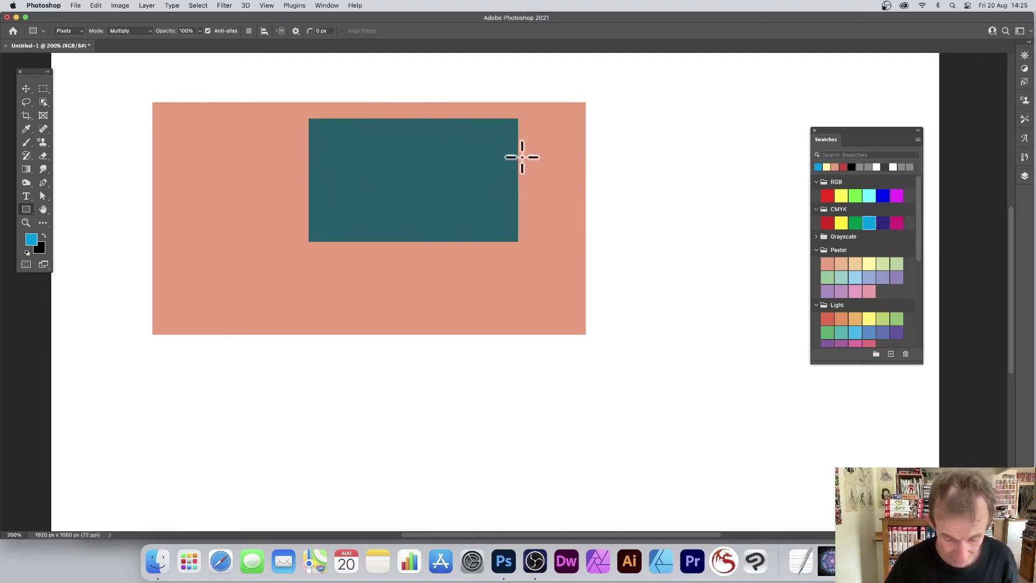
pyautogui.press('super+z')
# Set the blend mode to Linear Light and paint a short and a long vertical blue bar over the salmon rectangle
pyautogui.click(132, 31)
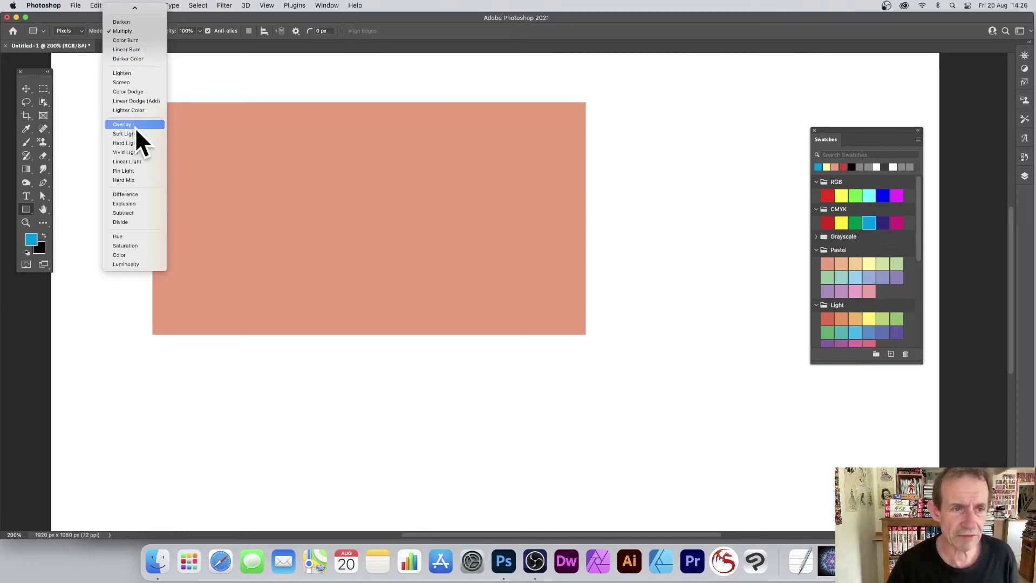
pyautogui.click(139, 160)
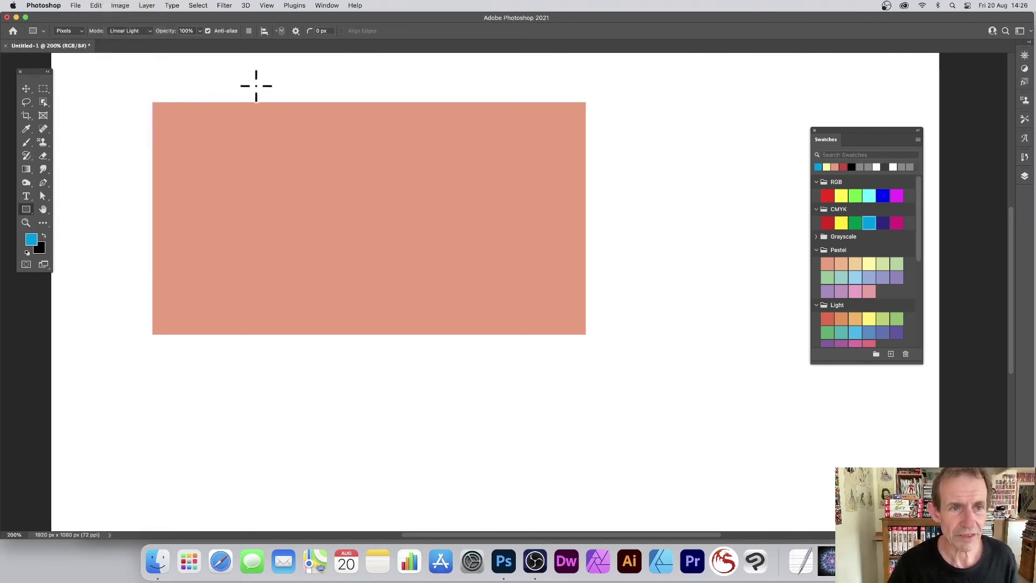
pyautogui.moveTo(257, 76); pyautogui.dragTo(328, 209)
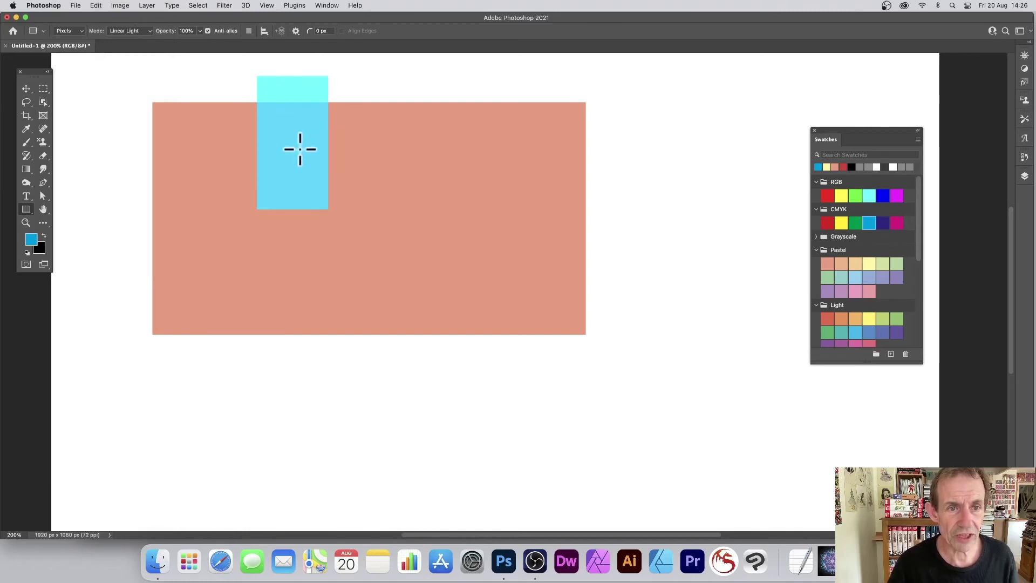
pyautogui.moveTo(386, 79); pyautogui.dragTo(448, 371)
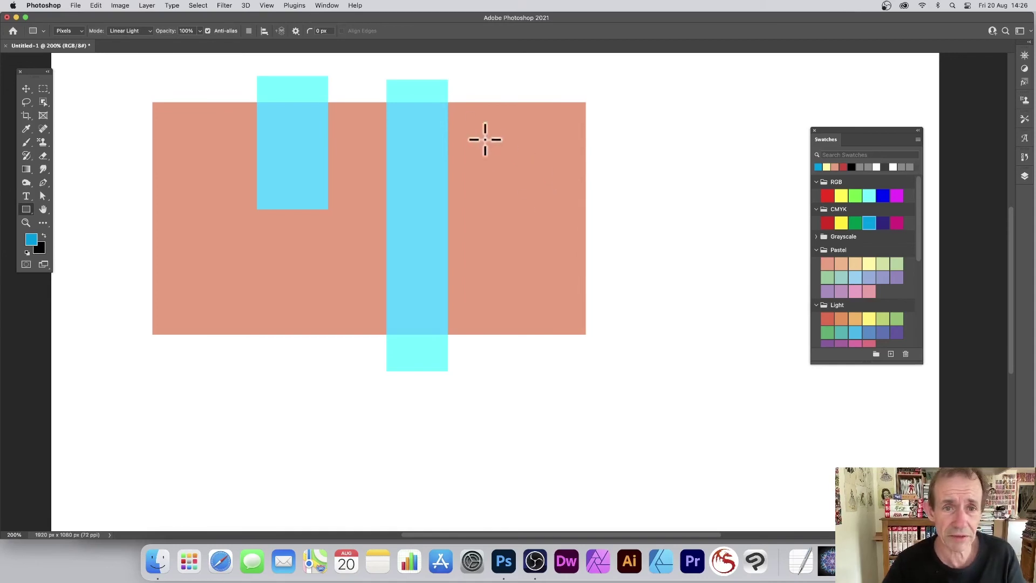
# Paint three more overlapping blue rectangles in Linear Light mode, two around the long vertical bar and one horizontal across both bars
pyautogui.moveTo(407, 112); pyautogui.dragTo(483, 308)
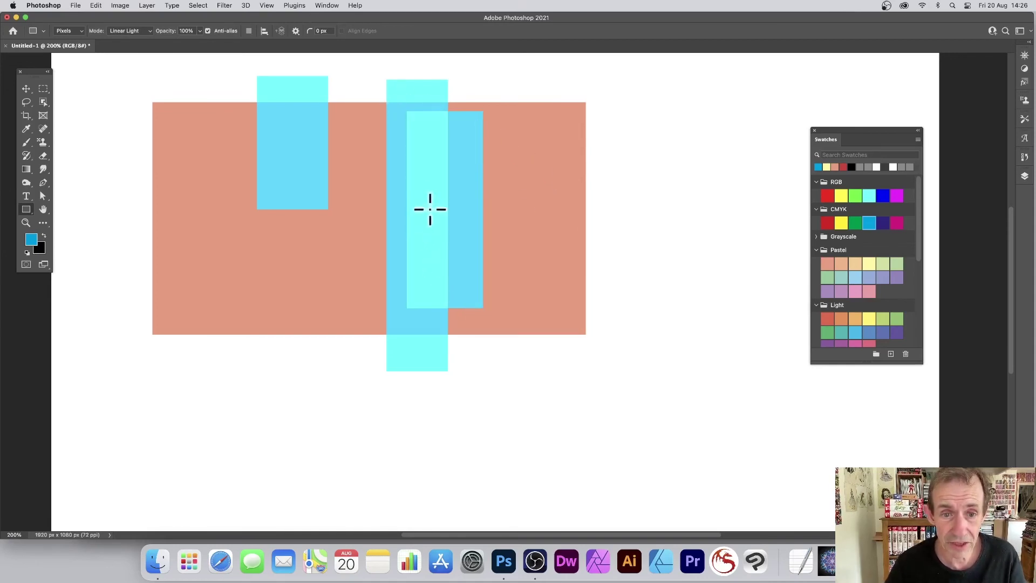
pyautogui.moveTo(423, 141); pyautogui.dragTo(461, 220)
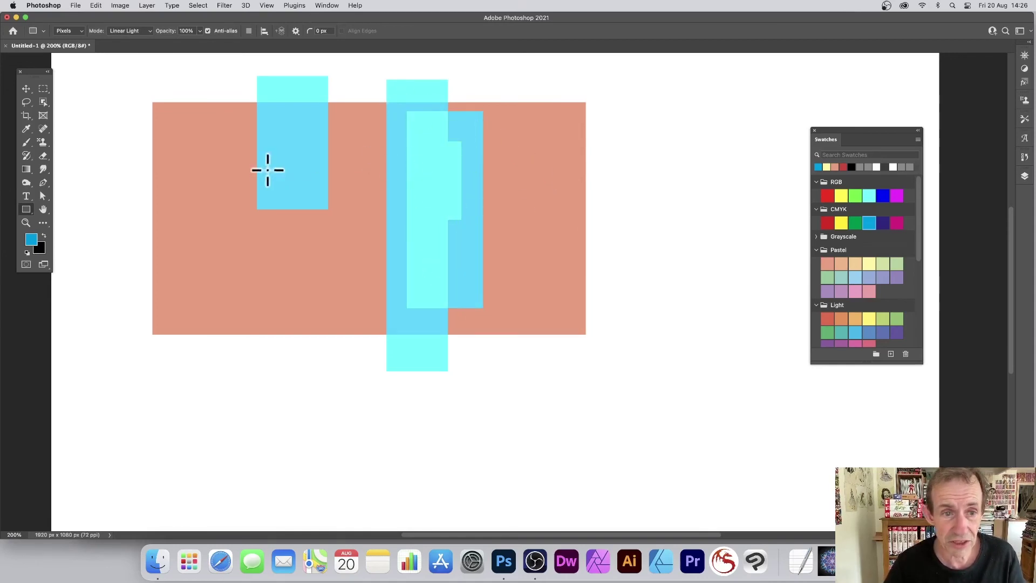
pyautogui.moveTo(227, 135); pyautogui.dragTo(485, 176)
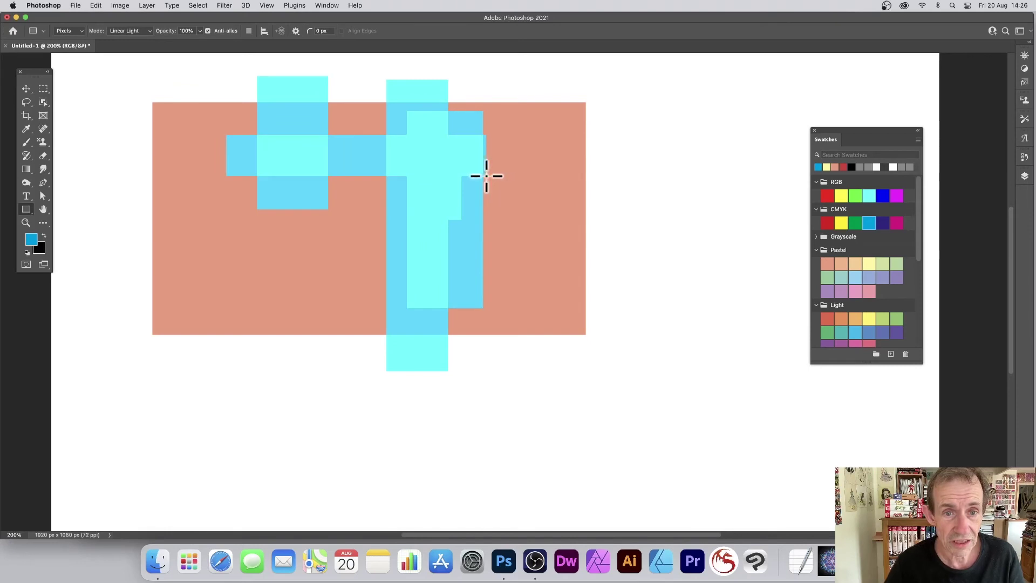
# Set the blend mode to Exclusion and paint a thin horizontal bar and a tall rectangle over the existing shapes
pyautogui.click(134, 30)
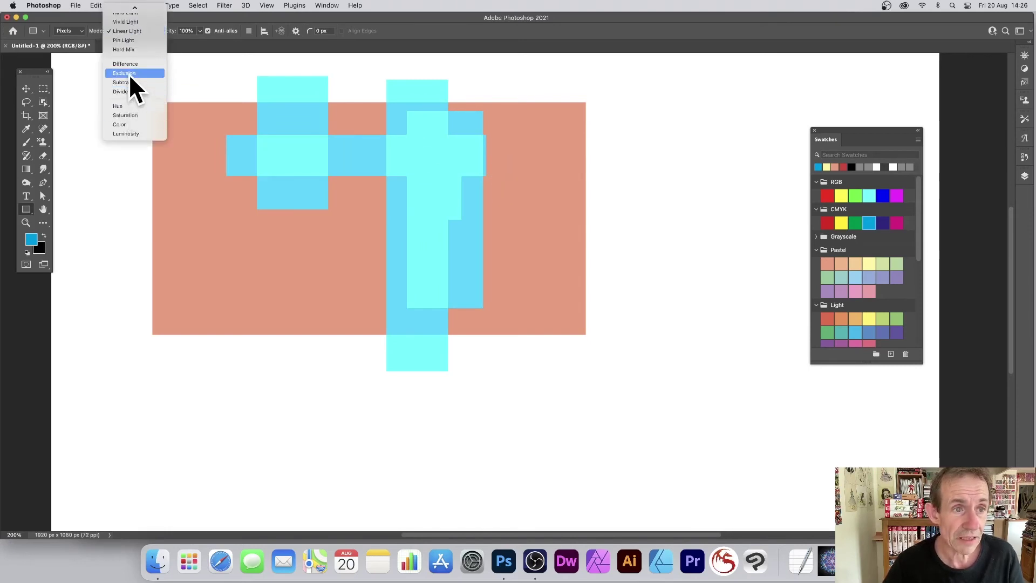
pyautogui.click(128, 74)
pyautogui.moveTo(224, 122); pyautogui.dragTo(529, 149)
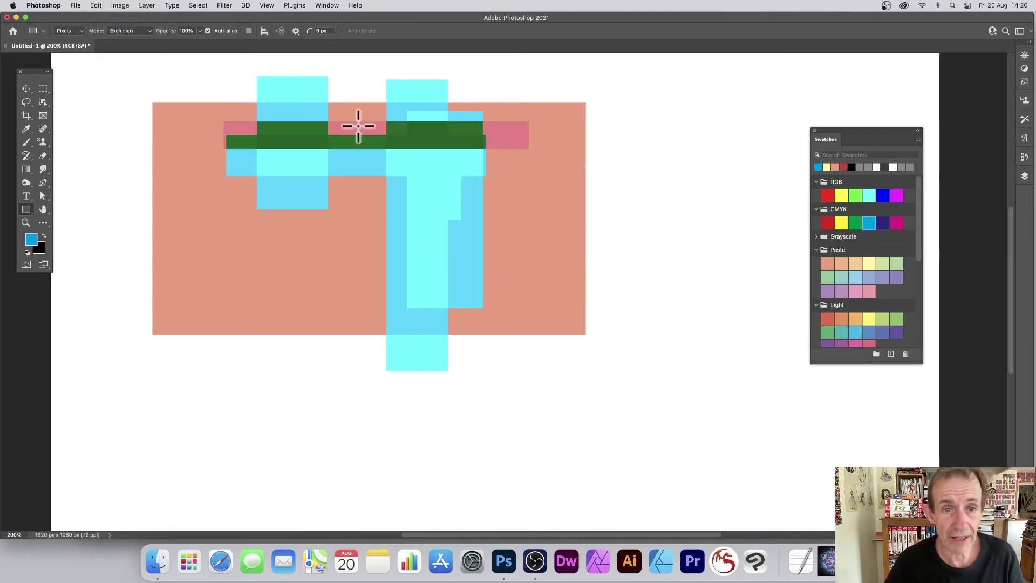
pyautogui.moveTo(219, 79); pyautogui.dragTo(372, 384)
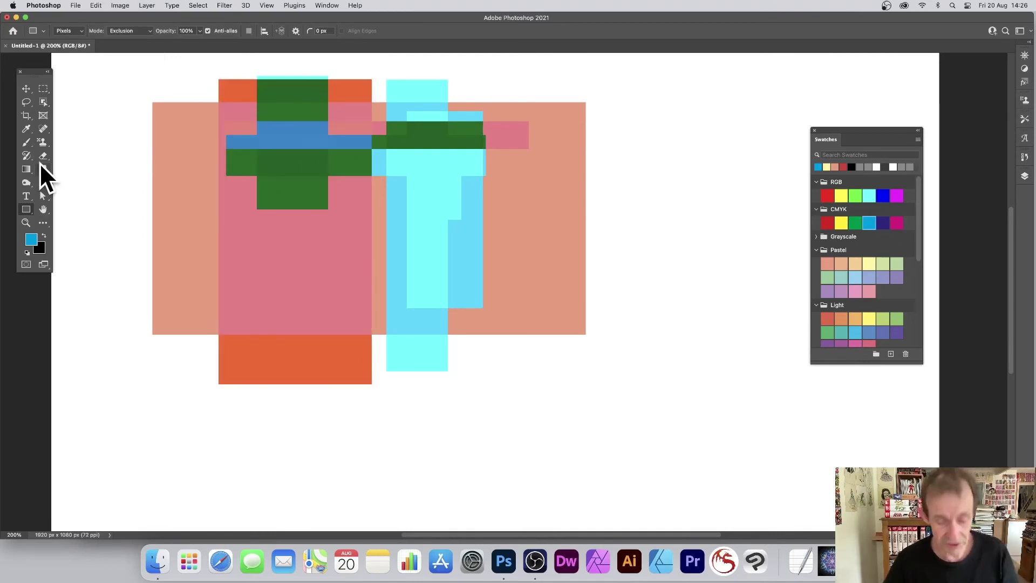
# Undo all the painted rectangles, including the salmon one, until the canvas is blank
pyautogui.press('super+z')
pyautogui.press('super+z')
pyautogui.press('super+z')
pyautogui.press('super+z')
pyautogui.press('super+z')
pyautogui.press('super+z')
pyautogui.press('super+z')
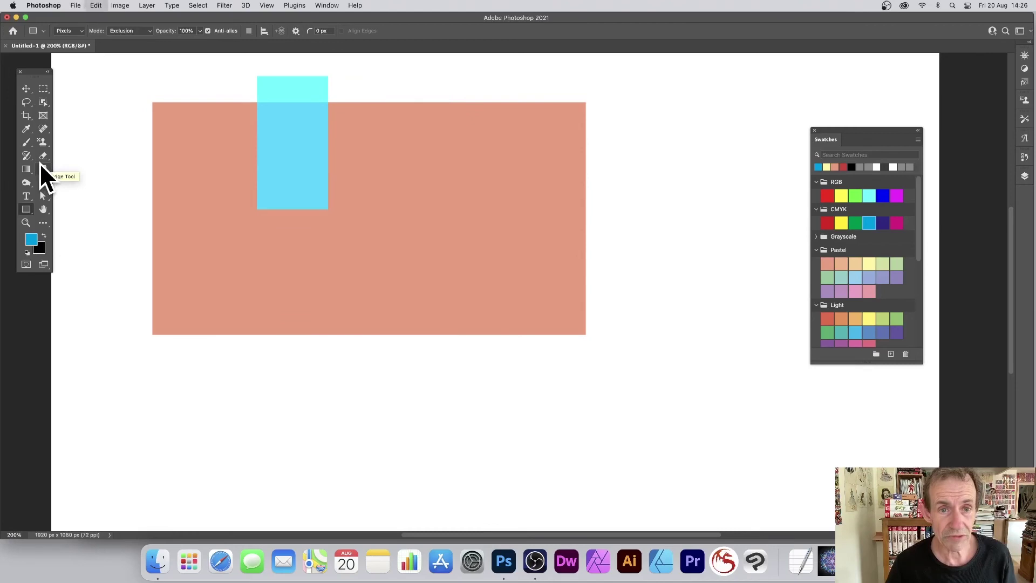
# Return the blend mode to Normal, lower the opacity to 27% and paint a wide blue rectangle across the canvas
pyautogui.click(130, 30)
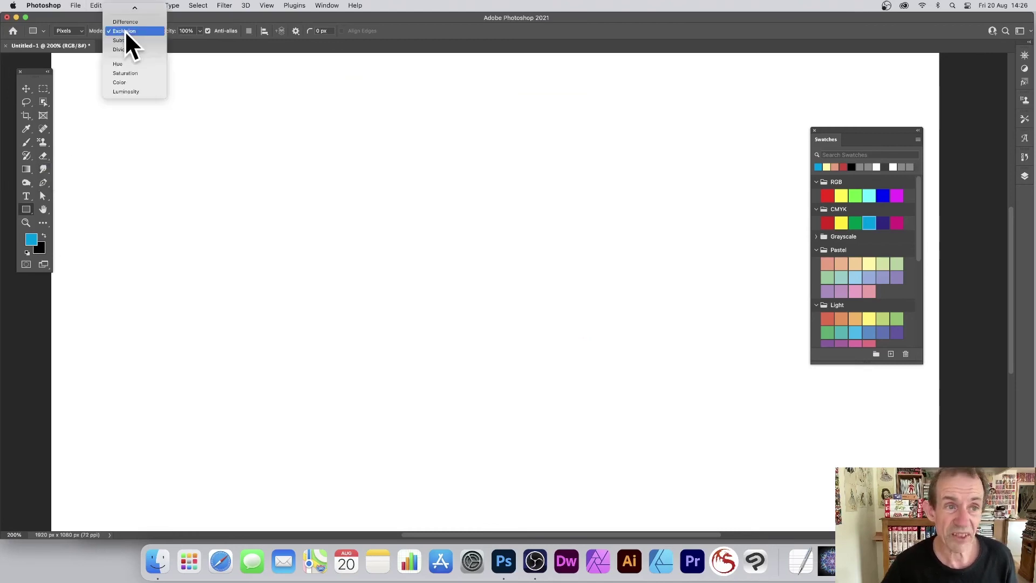
pyautogui.click(131, 10)
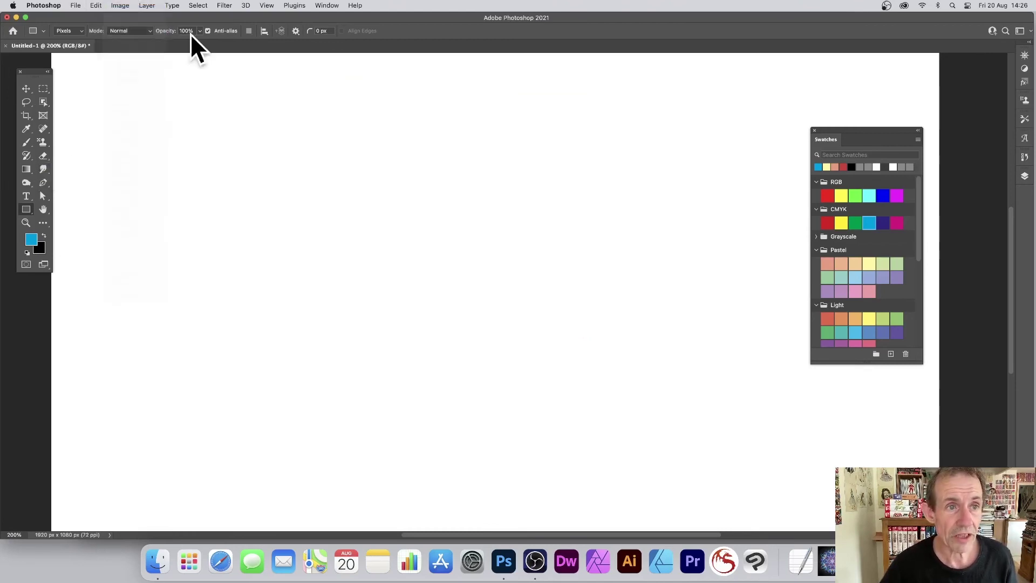
pyautogui.click(199, 31)
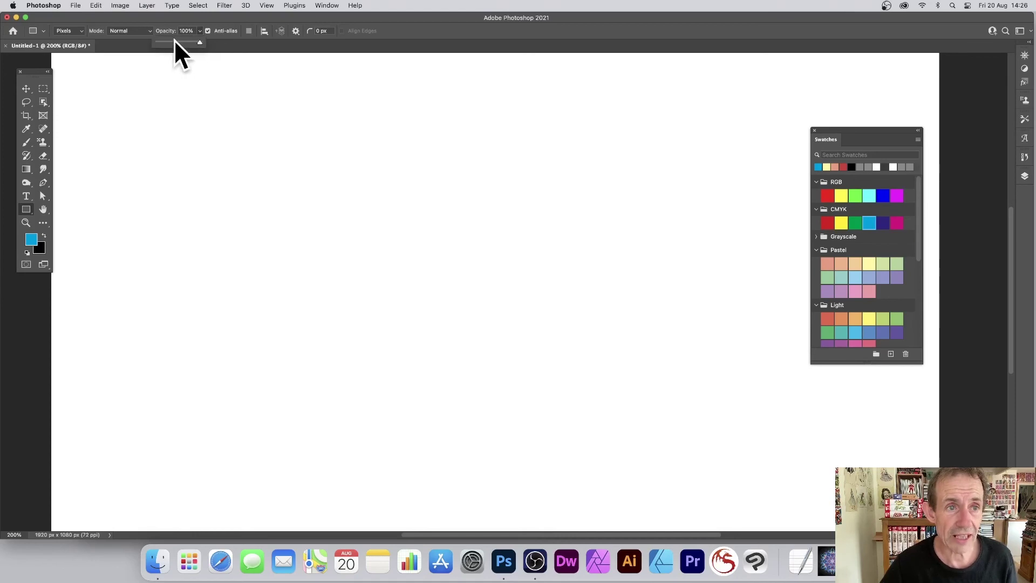
pyautogui.moveTo(175, 41); pyautogui.dragTo(171, 42)
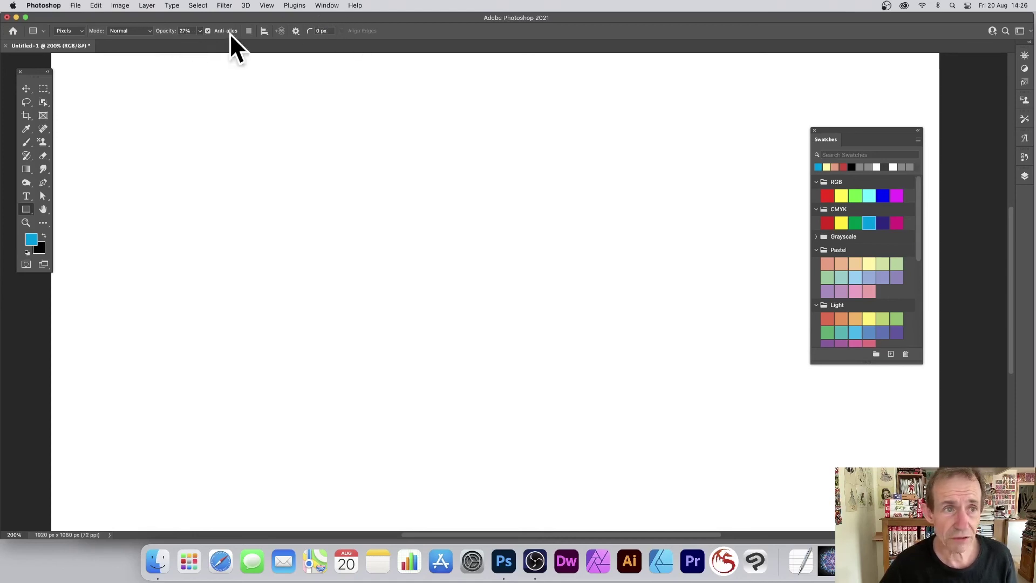
pyautogui.moveTo(124, 95); pyautogui.dragTo(569, 303)
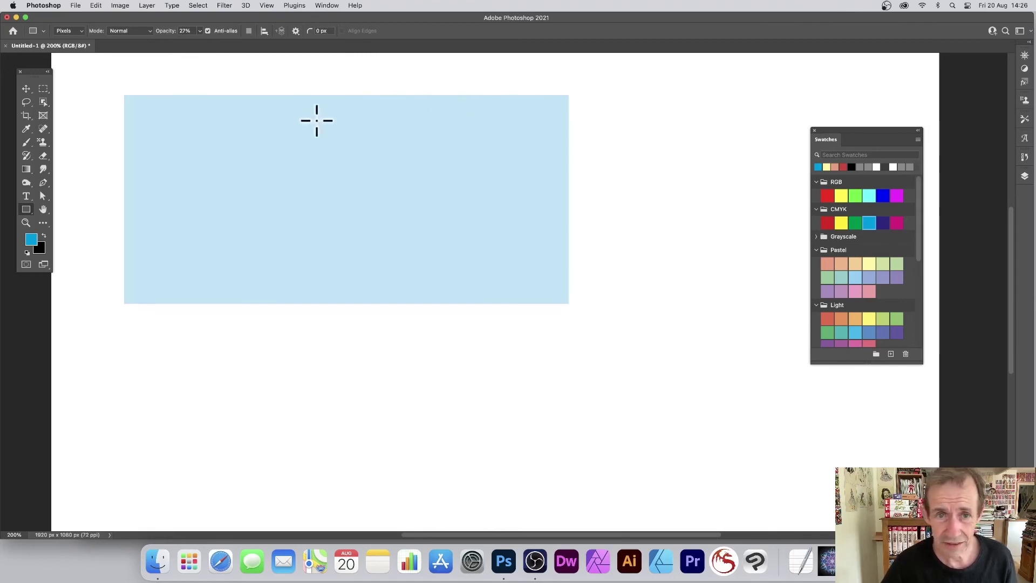
# Paint several overlapping 27% opacity blue rectangles of different sizes over the left part of the wide rectangle
pyautogui.moveTo(69, 191); pyautogui.dragTo(352, 352)
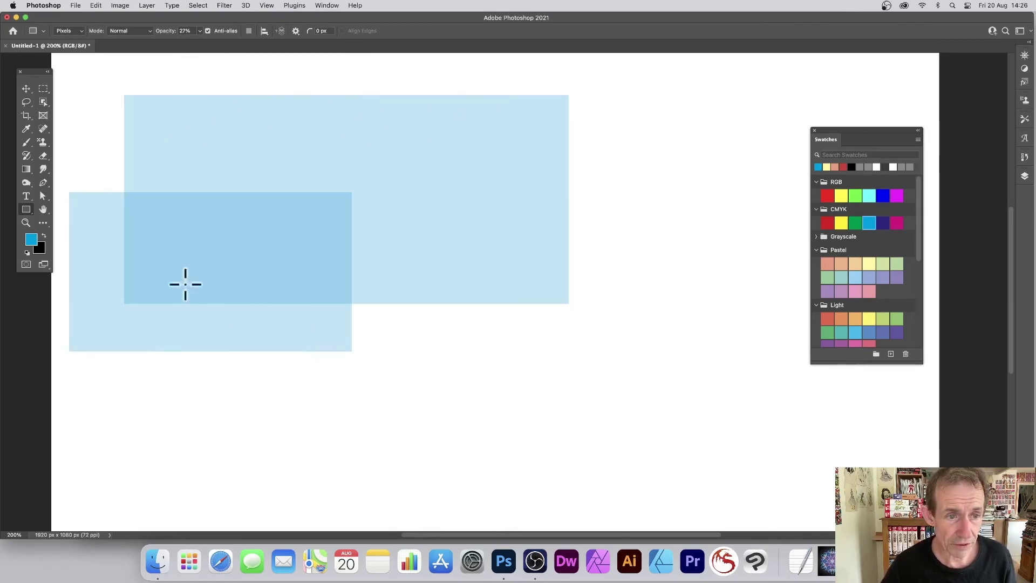
pyautogui.moveTo(88, 142); pyautogui.dragTo(231, 222)
pyautogui.moveTo(81, 115)
pyautogui.mouseDown()
pyautogui.moveTo(181, 163)
pyautogui.moveTo(162, 152)
pyautogui.mouseUp()
pyautogui.moveTo(110, 130); pyautogui.dragTo(189, 155)
pyautogui.moveTo(233, 106); pyautogui.dragTo(450, 198)
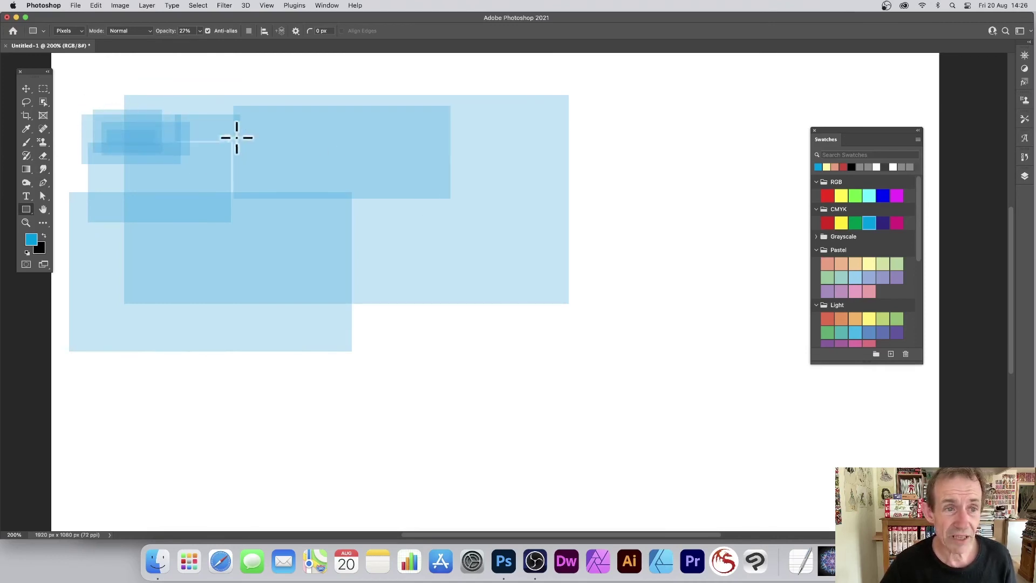
pyautogui.moveTo(106, 82); pyautogui.dragTo(258, 114)
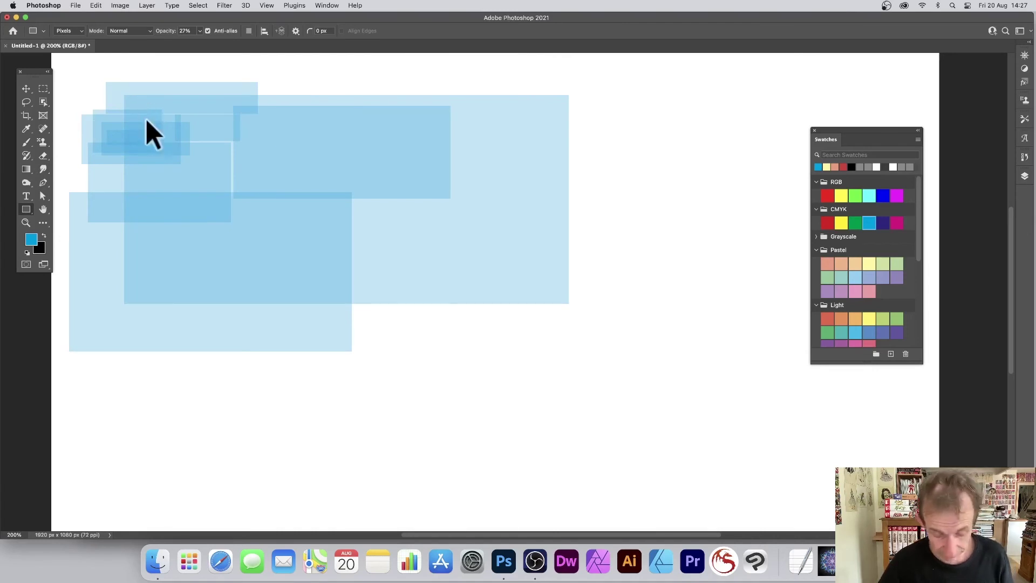
# Undo the overlapping rectangles, keeping only the first wide light blue one
pyautogui.press('super+z')
pyautogui.press('super+z')
pyautogui.press('super+z')
pyautogui.press('super+z')
pyautogui.press('super+z')
pyautogui.press('super+z')
pyautogui.press('super+z')
pyautogui.press('super+z')
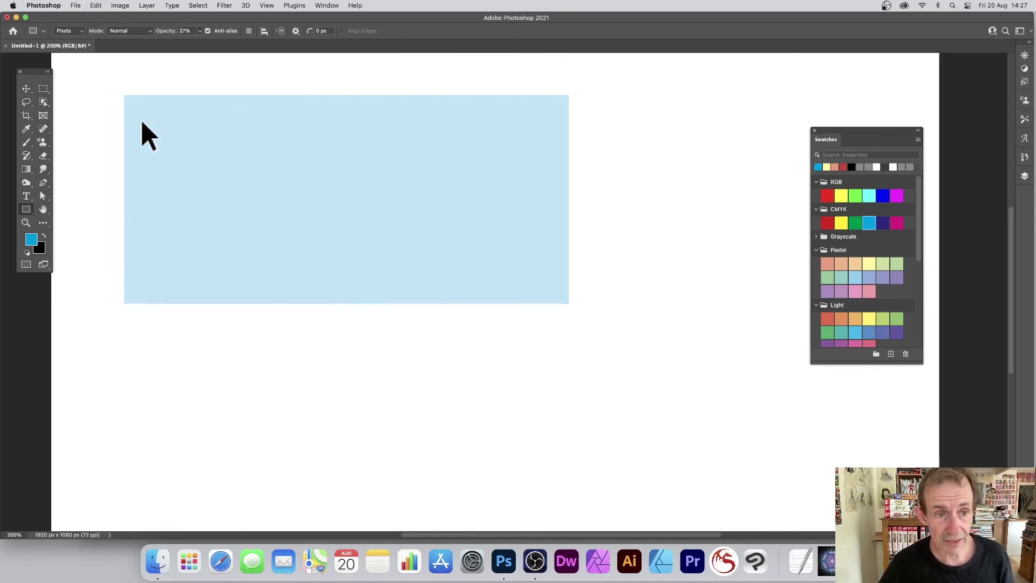
# Try a Gaussian Blur with a radius of about 39 pixels on the light blue rectangle, and undo it
pyautogui.click(229, 3)
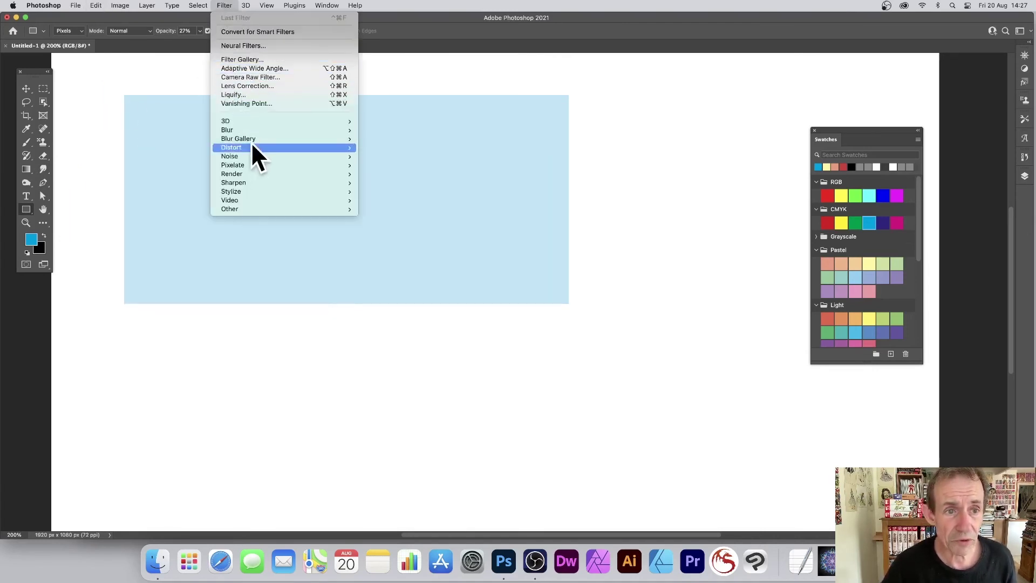
pyautogui.moveTo(241, 131)
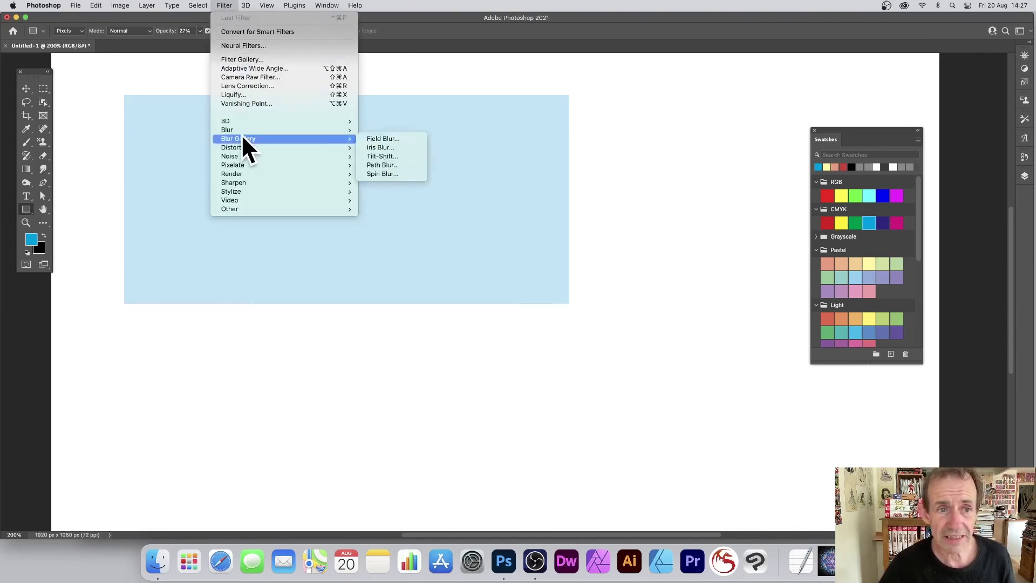
pyautogui.click(387, 166)
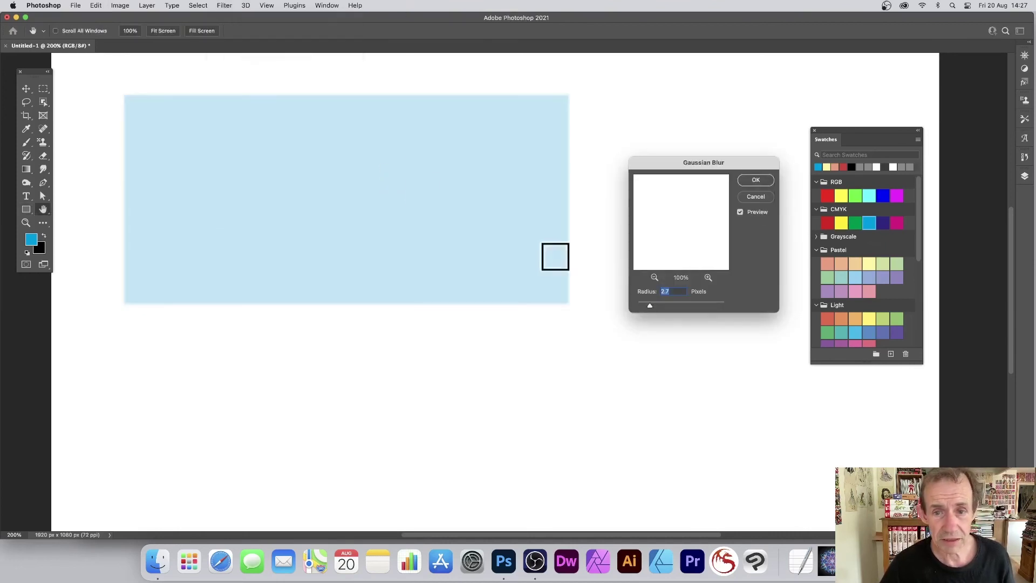
pyautogui.moveTo(667, 303); pyautogui.dragTo(682, 303)
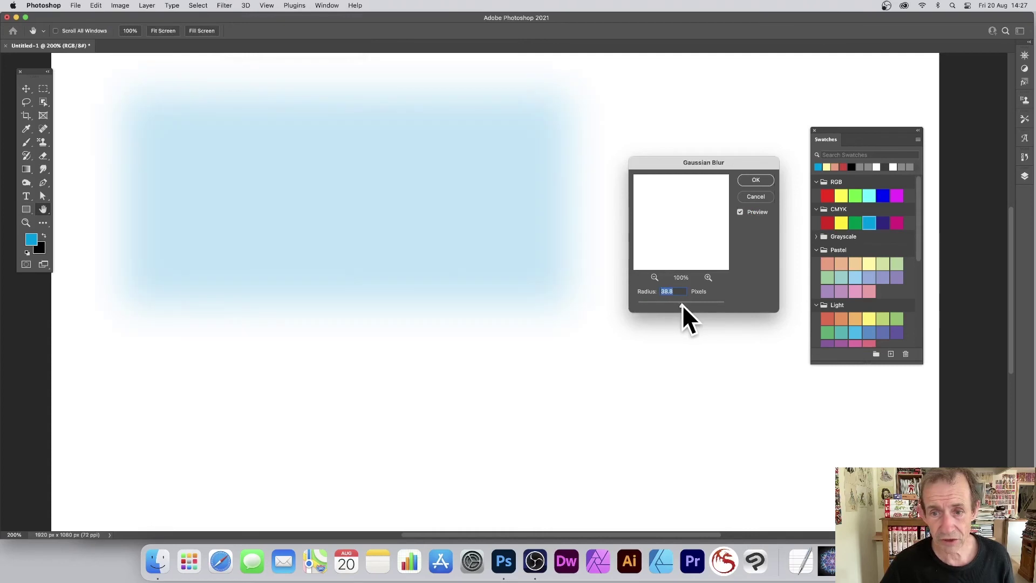
pyautogui.press('Return')
pyautogui.press('u')
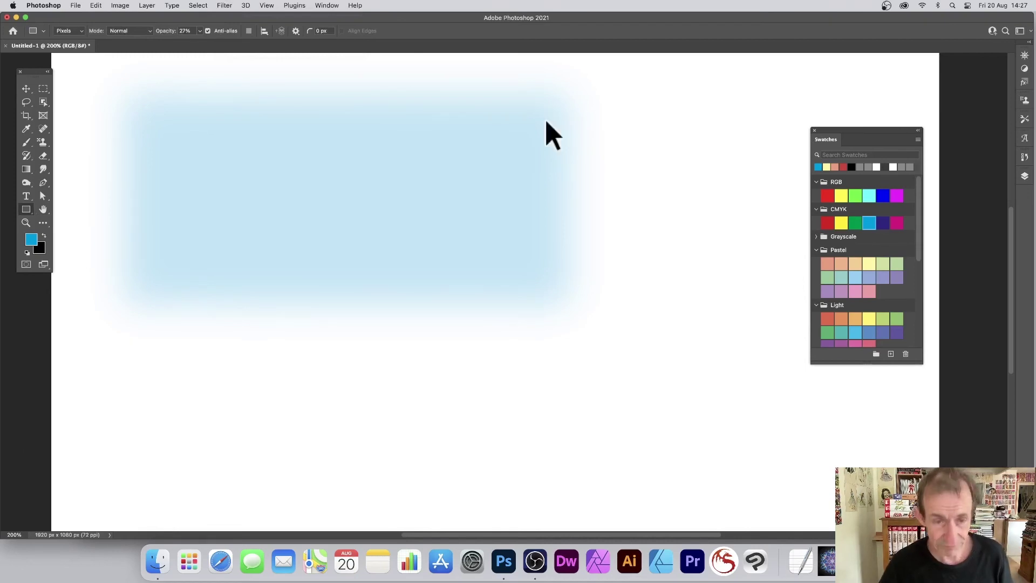
pyautogui.press('super+z')
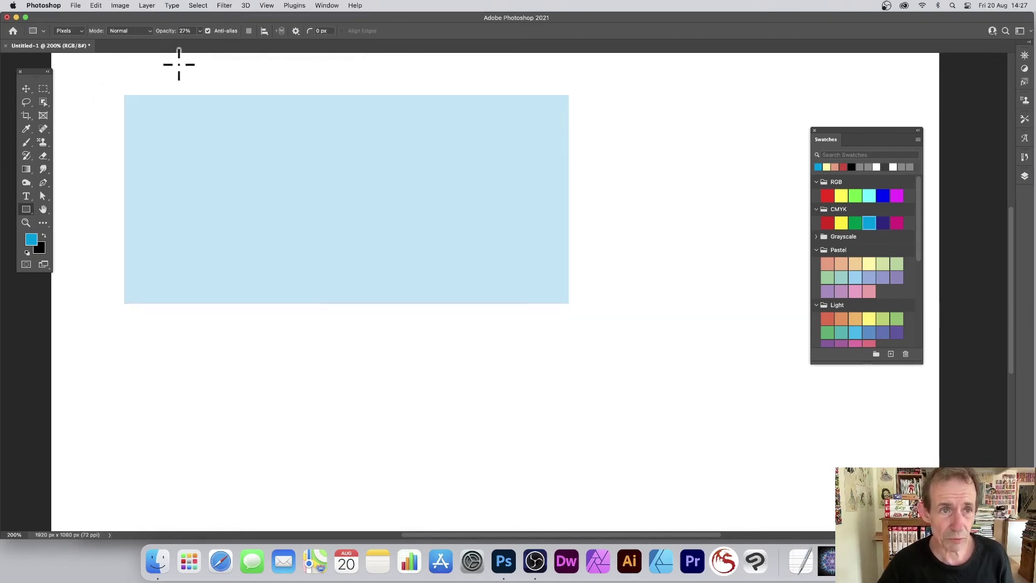
# Try a smaller rectangle below the wide one with anti-aliasing off, undo it and re-enable anti-aliasing
pyautogui.click(208, 31)
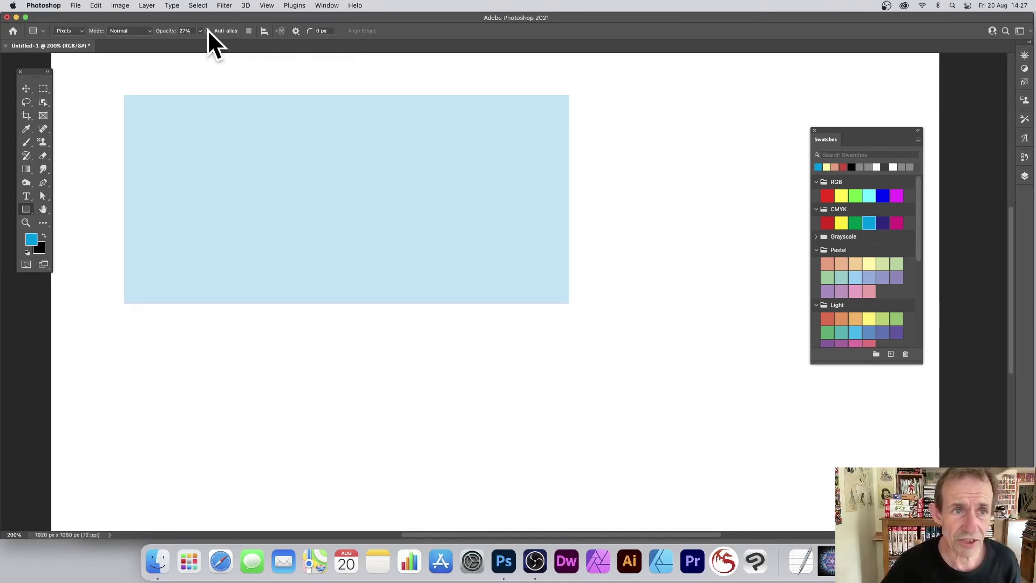
pyautogui.moveTo(184, 324); pyautogui.dragTo(425, 425)
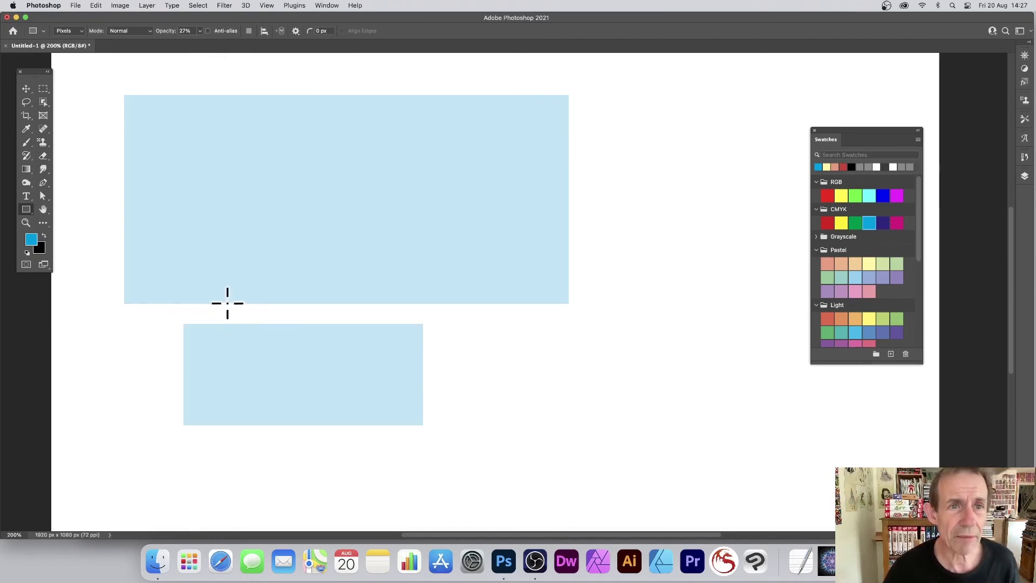
pyautogui.press('super+z')
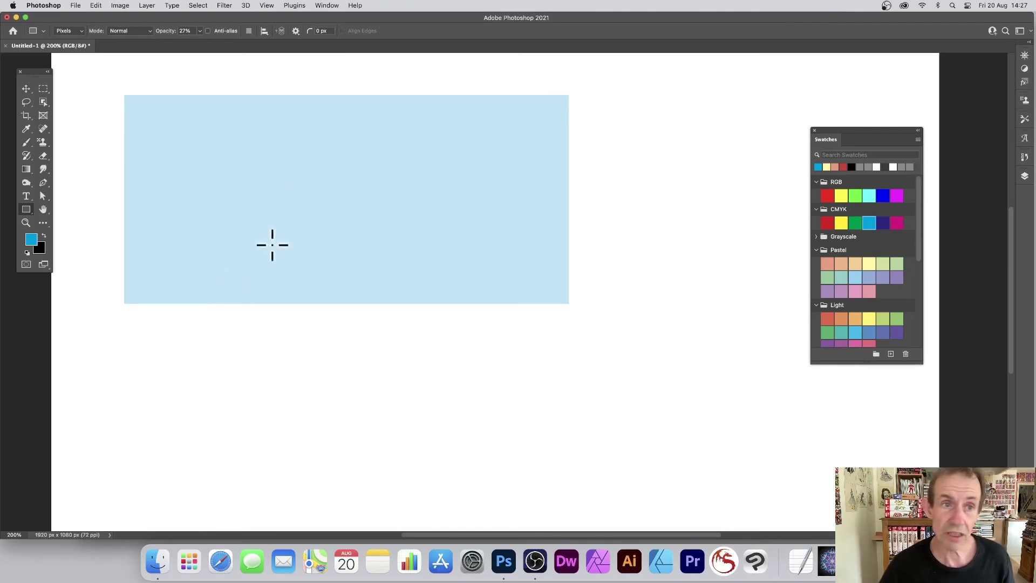
pyautogui.click(207, 30)
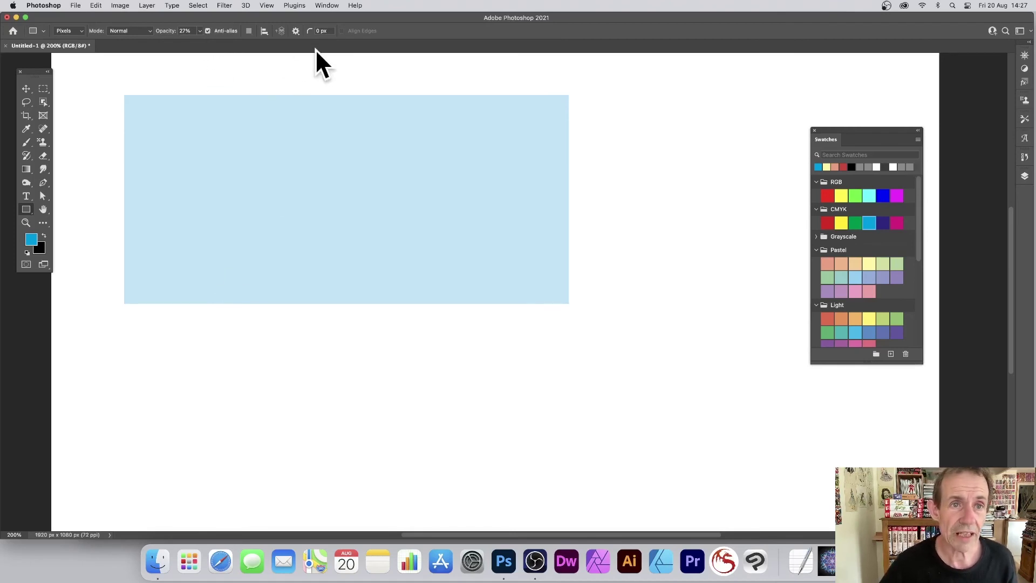
# Constrain the rectangle to Square and paint two 27% opacity squares in RGB red, one overlapping the blue rectangle's lower right corner
pyautogui.click(295, 32)
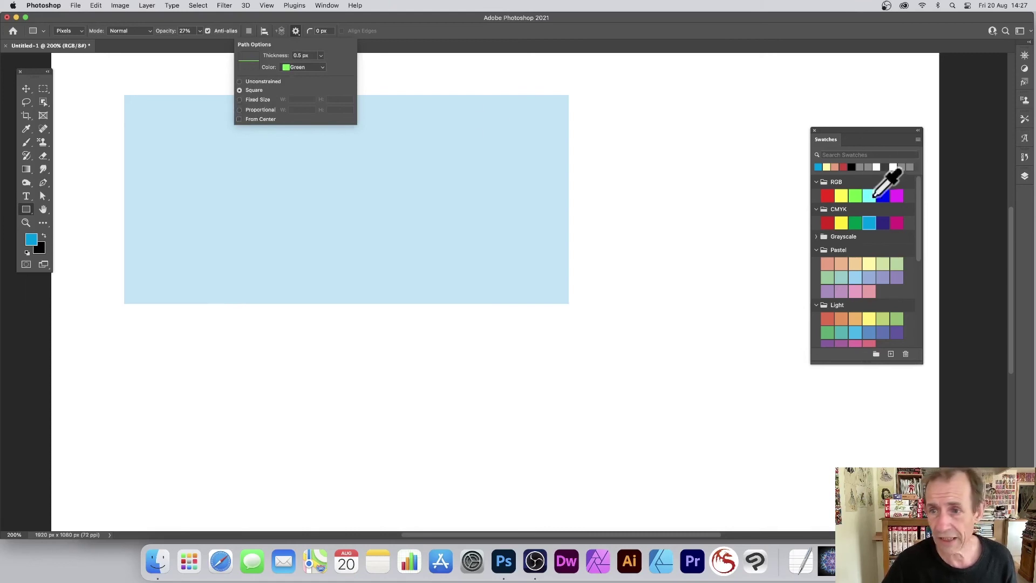
pyautogui.click(828, 196)
pyautogui.moveTo(603, 119); pyautogui.dragTo(756, 329)
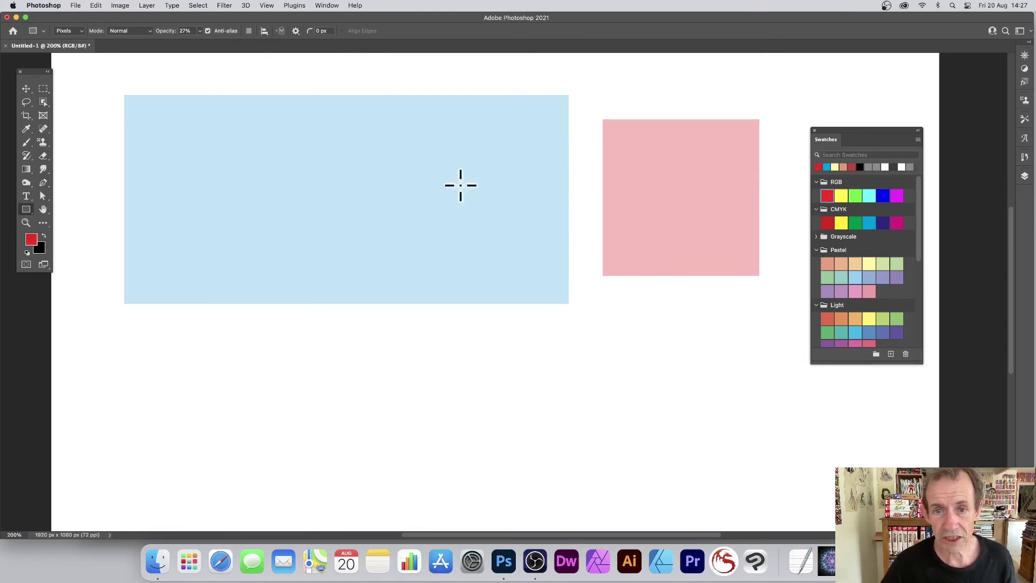
pyautogui.moveTo(424, 166); pyautogui.dragTo(615, 357)
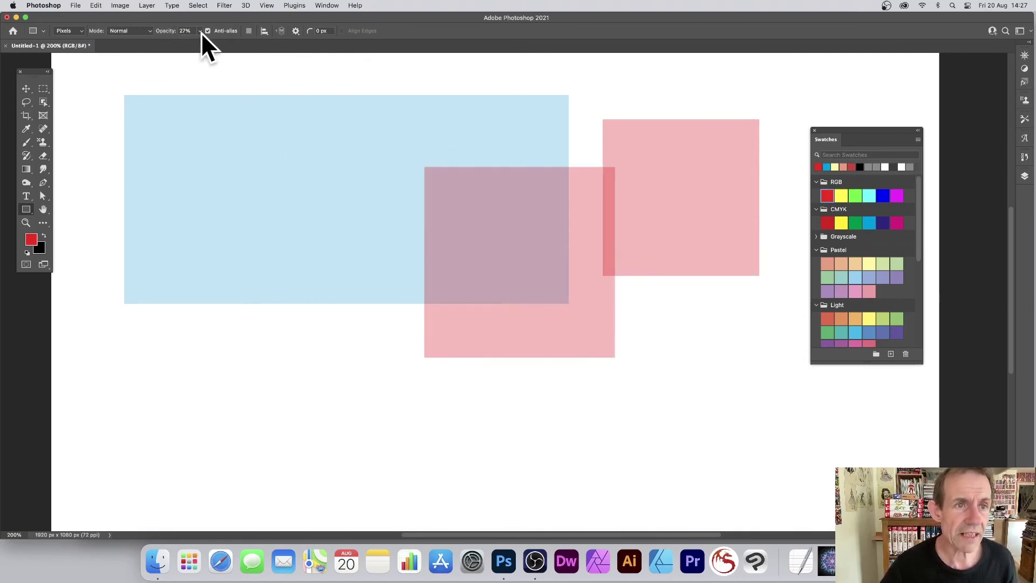
# Raise the opacity to 100% and paint one large and two small solid red squares inside the blue rectangle
pyautogui.moveTo(201, 32); pyautogui.dragTo(251, 45)
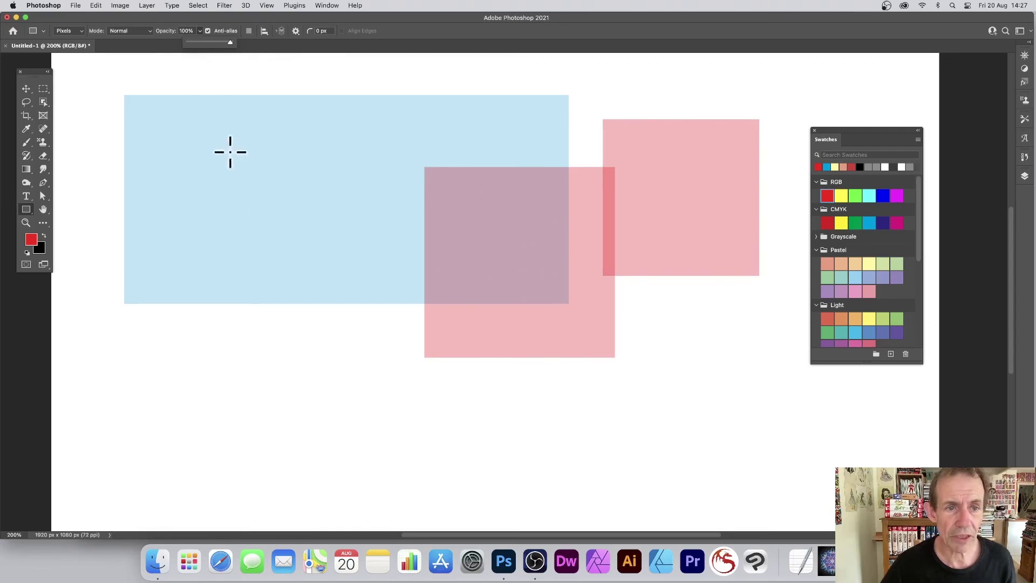
pyautogui.moveTo(230, 151); pyautogui.dragTo(364, 300)
pyautogui.moveTo(167, 215); pyautogui.dragTo(203, 249)
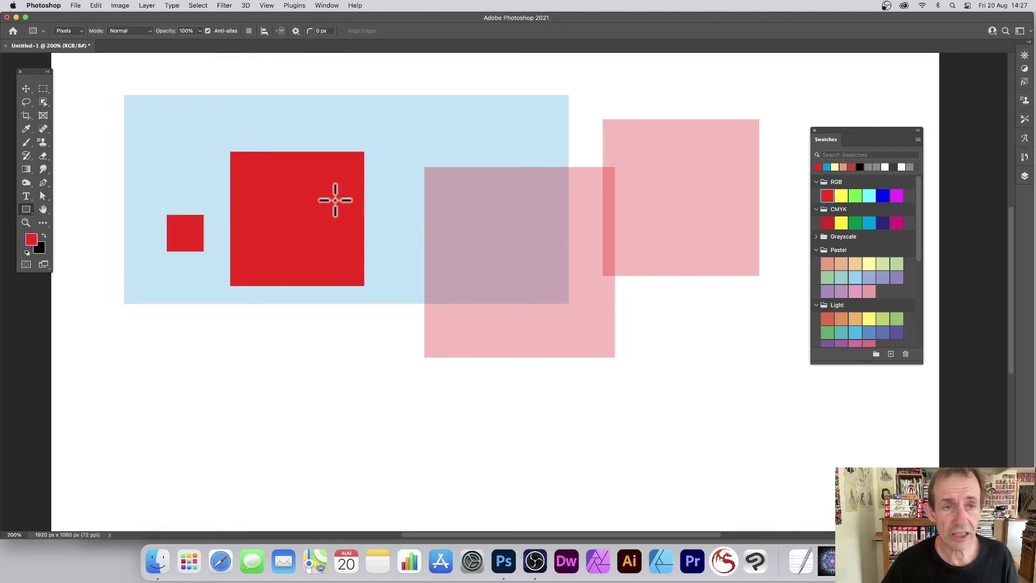
pyautogui.moveTo(171, 109); pyautogui.dragTo(199, 138)
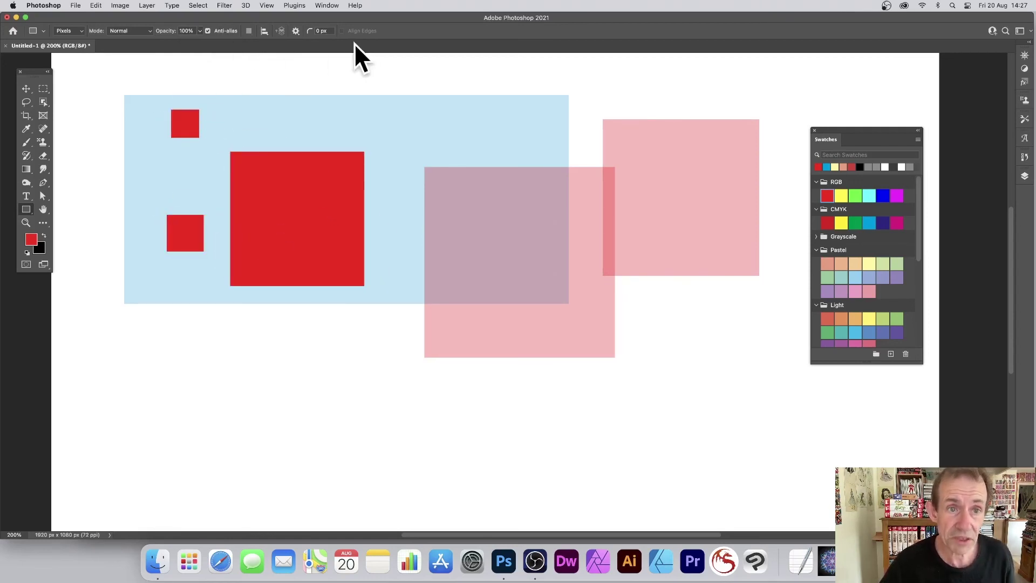
# Paint a red square with Fixed Size set to 1000 by 1000 px, and choose the yellow CMYK swatch as the foreground colour
pyautogui.click(296, 32)
pyautogui.click(240, 99)
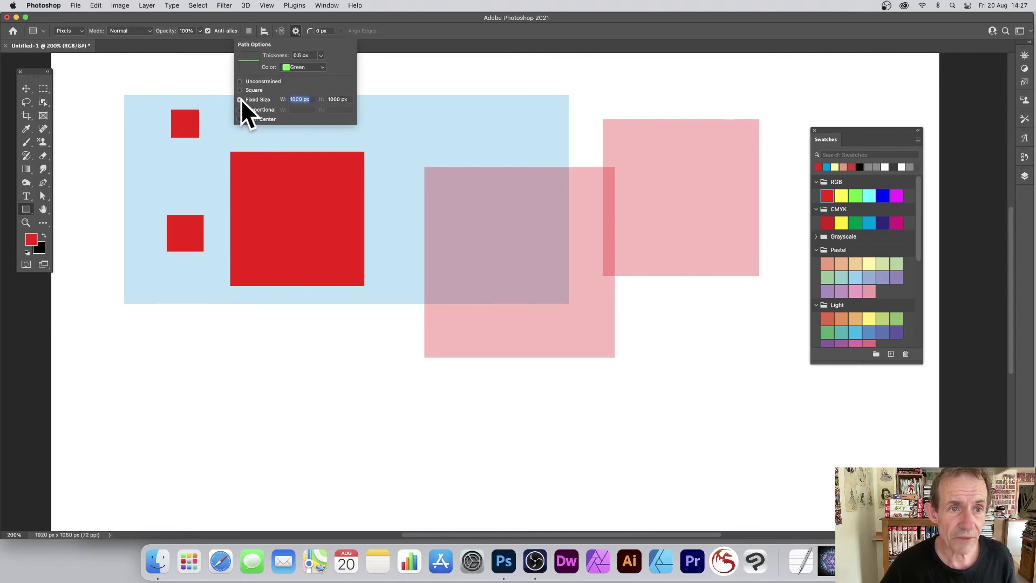
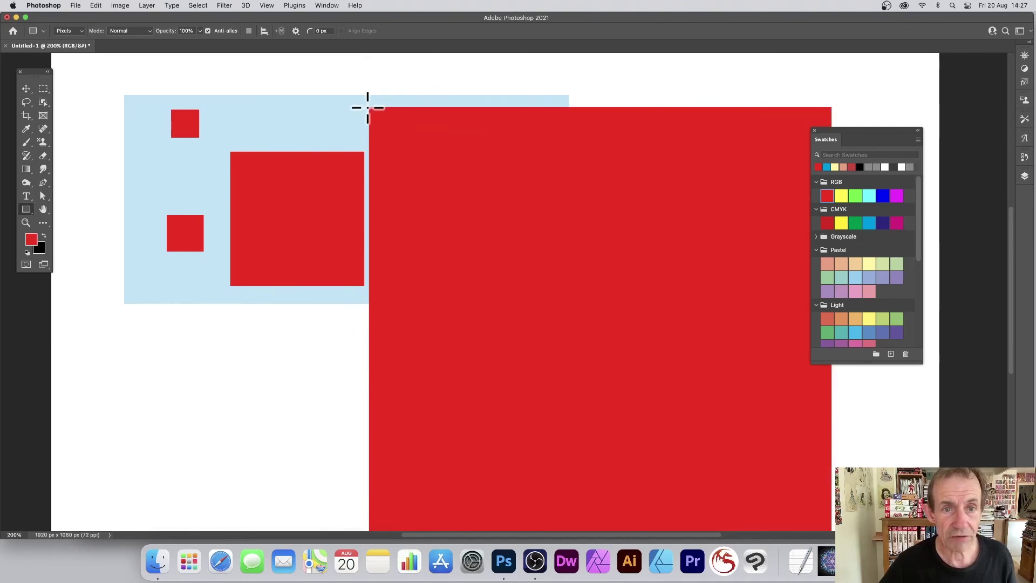
pyautogui.click(843, 224)
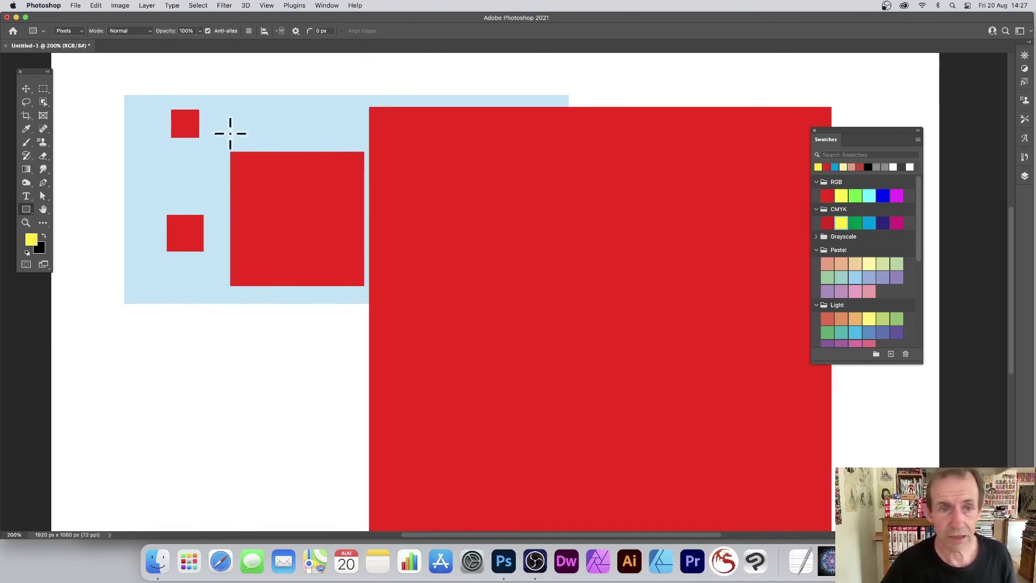
# Paint a yellow fixed-size 1000 by 1000 px square over the red one, and switch the rectangle constraint to Proportional
pyautogui.moveTo(227, 128); pyautogui.dragTo(284, 70)
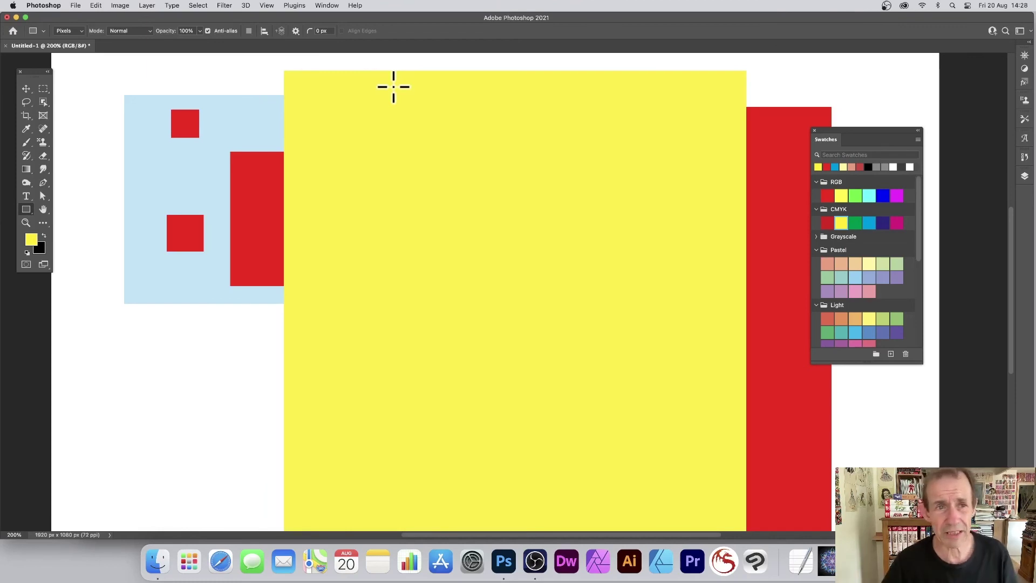
pyautogui.click(296, 31)
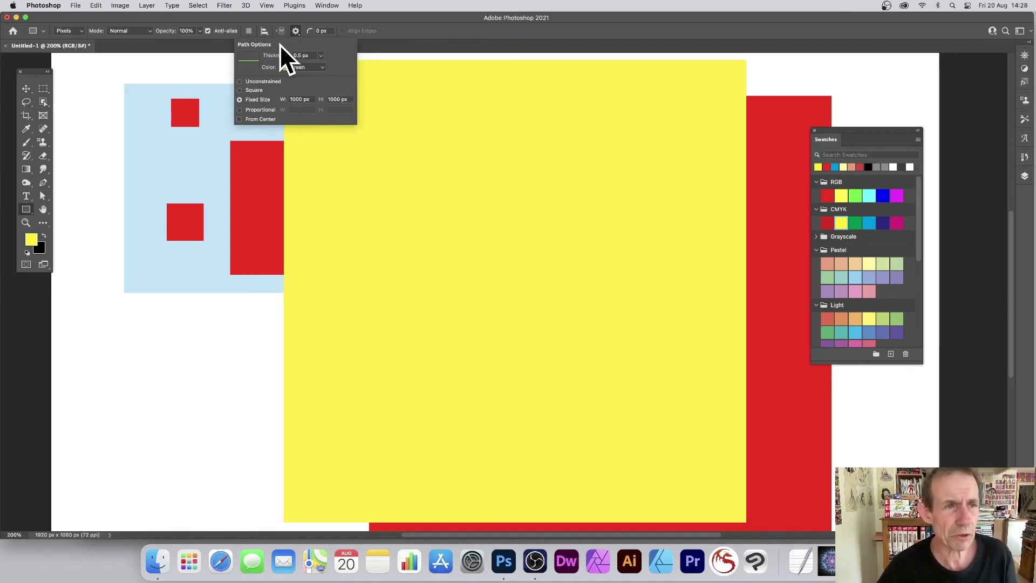
pyautogui.click(241, 110)
pyautogui.click(297, 109)
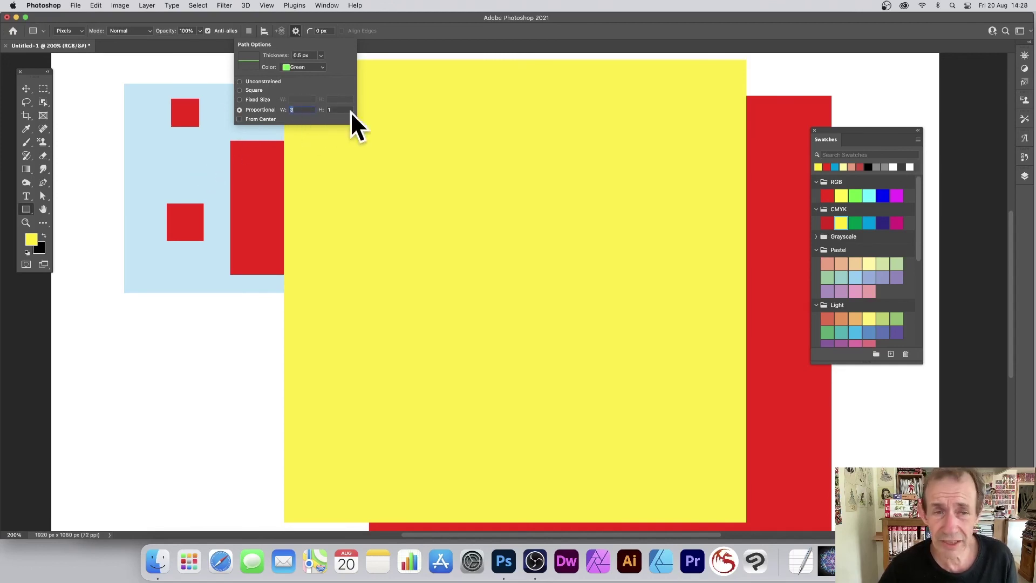
pyautogui.click(422, 27)
# Set the rectangle to Unconstrained and paint three grey rectangles: a wide one overlapping the yellow square's left edge and two upright ones inside it
pyautogui.click(298, 32)
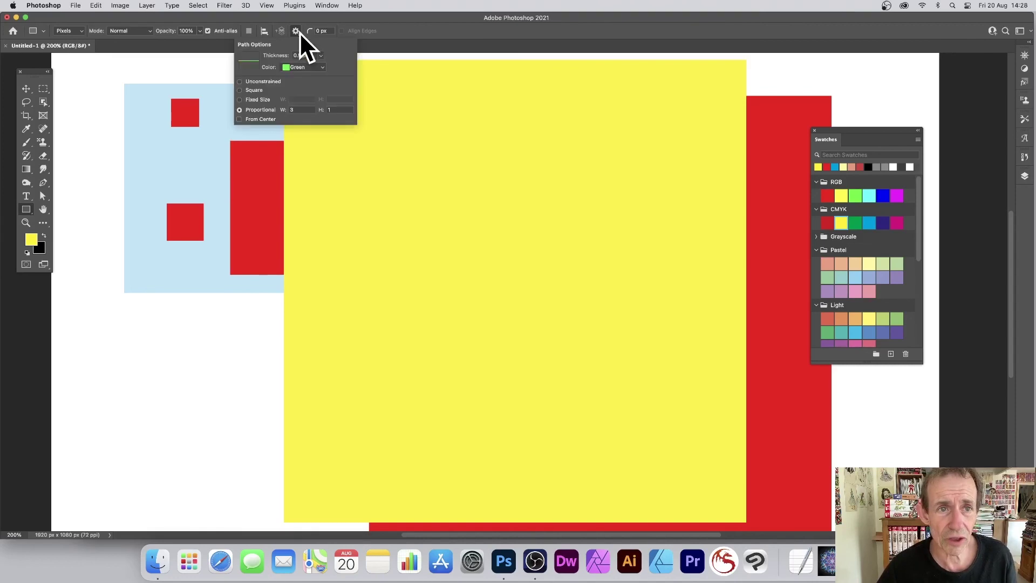
pyautogui.click(239, 82)
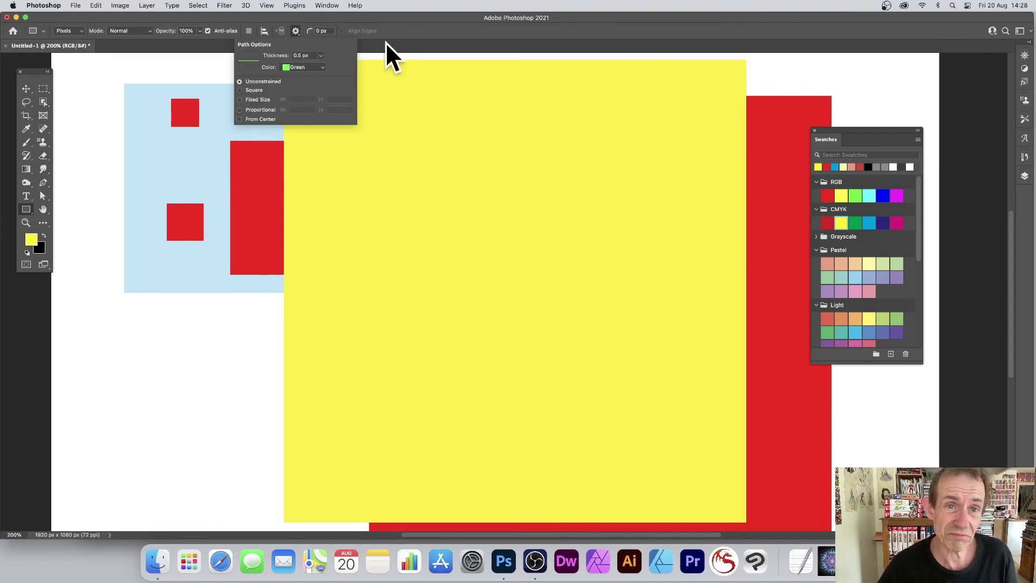
pyautogui.click(402, 31)
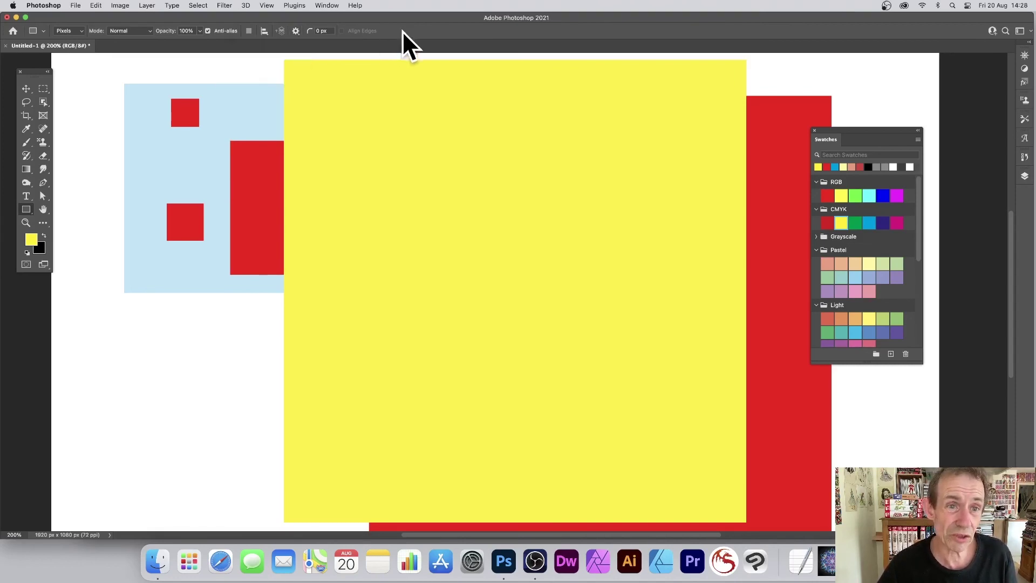
pyautogui.click(877, 167)
pyautogui.moveTo(198, 295); pyautogui.dragTo(486, 424)
pyautogui.moveTo(454, 115); pyautogui.dragTo(527, 278)
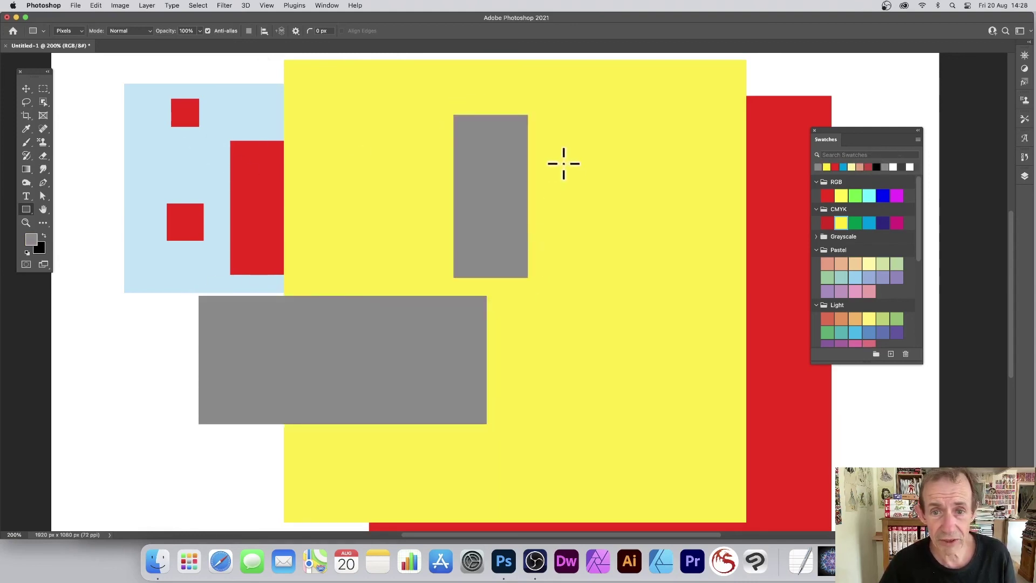
pyautogui.moveTo(563, 163); pyautogui.dragTo(584, 373)
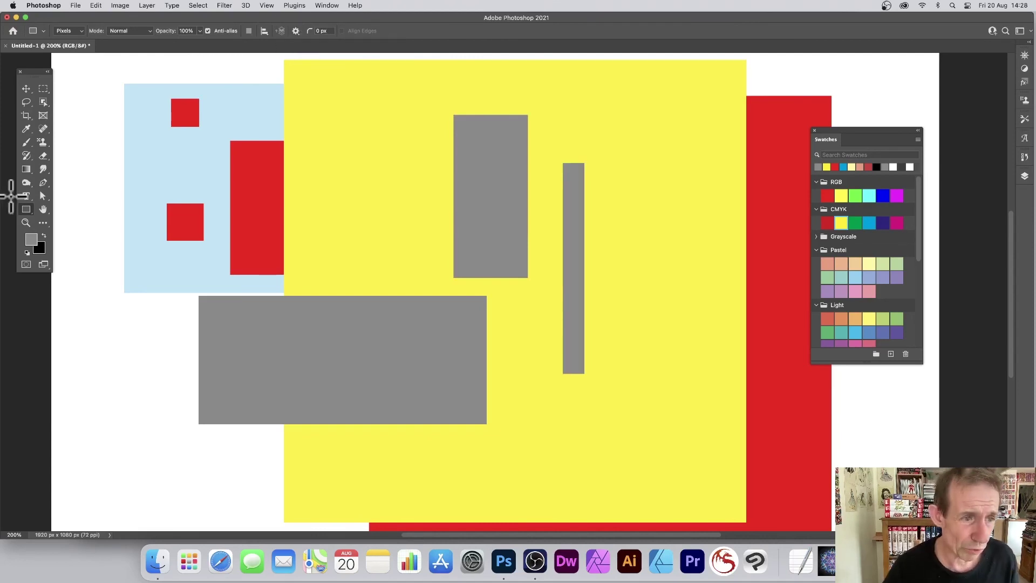
# Reselect the Rectangle Tool from the shape tools and paint a nearly square grey rectangle in the yellow square's upper left corner
pyautogui.click(26, 210)
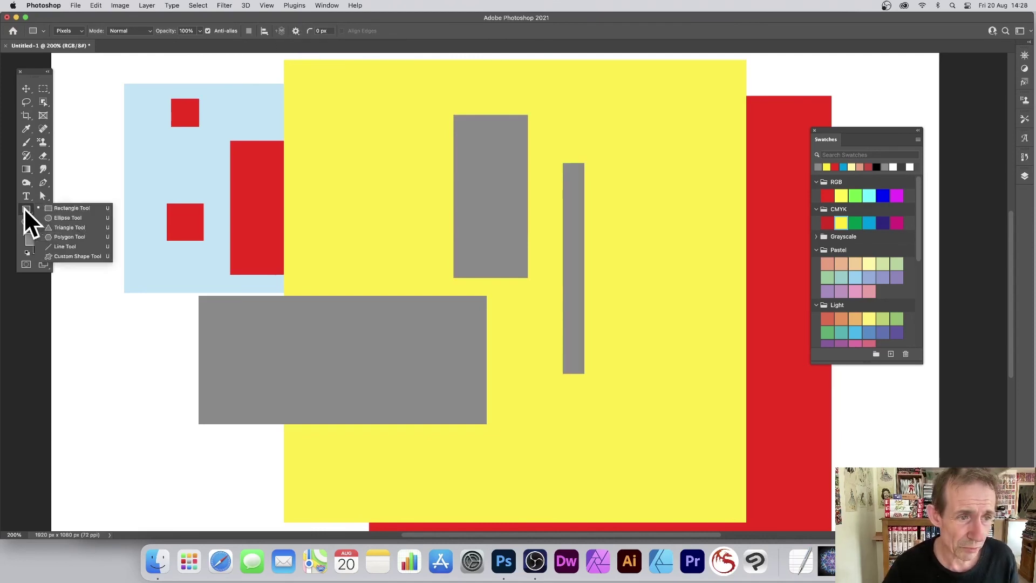
pyautogui.click(73, 207)
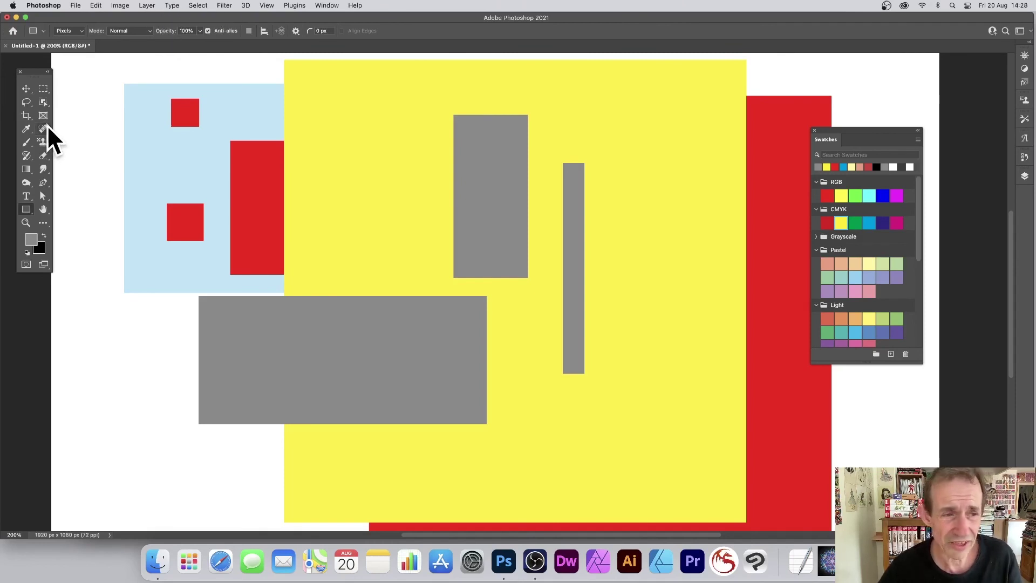
pyautogui.rightClick(26, 209)
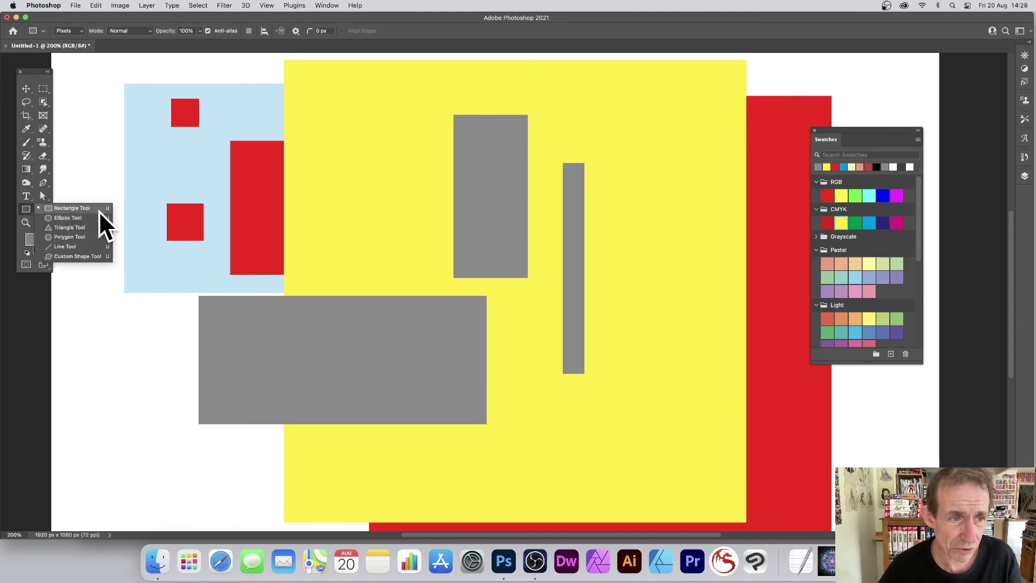
pyautogui.click(71, 208)
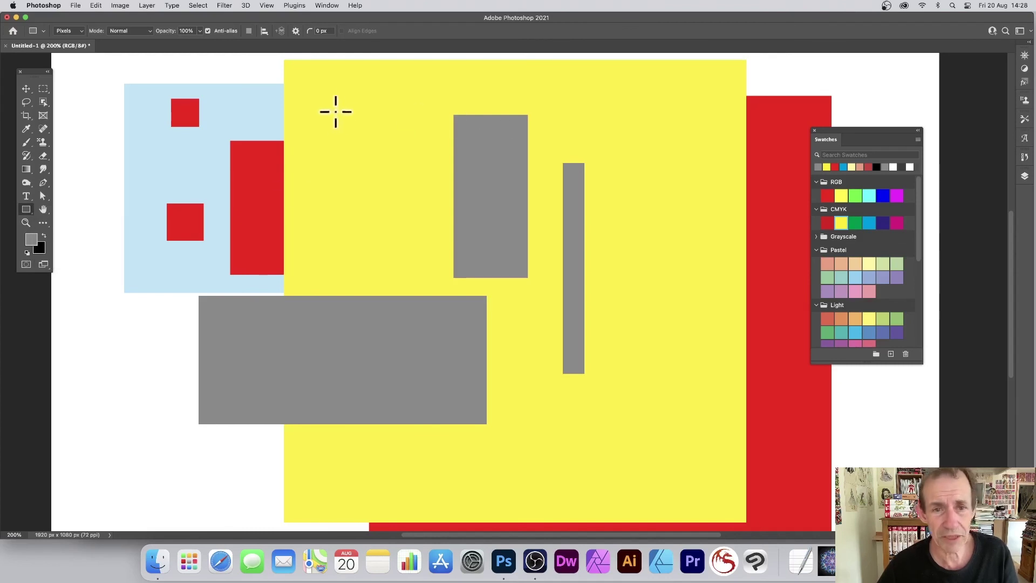
pyautogui.moveTo(314, 98); pyautogui.dragTo(434, 211)
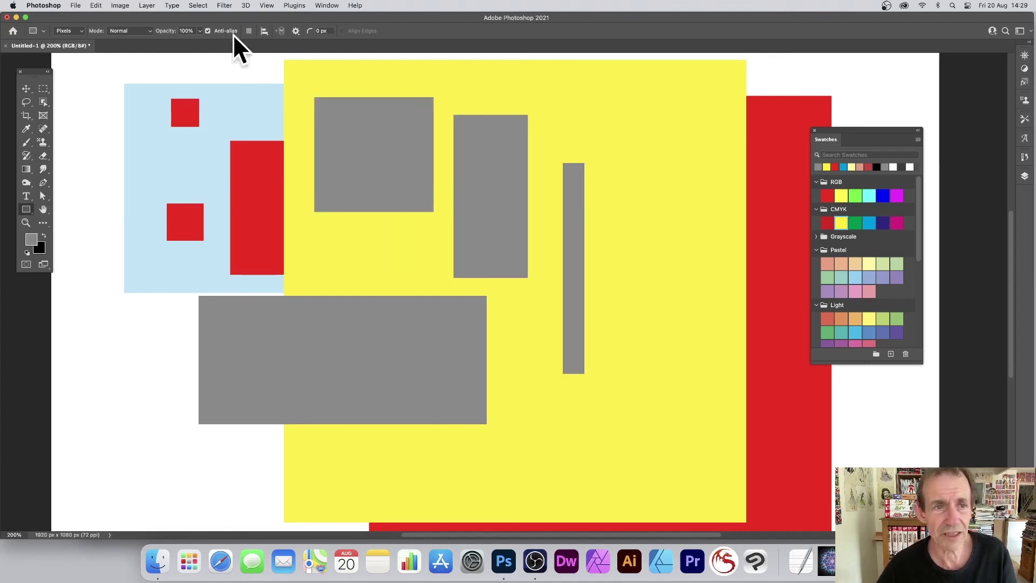
pyautogui.moveTo(345, 120); pyautogui.dragTo(396, 175)
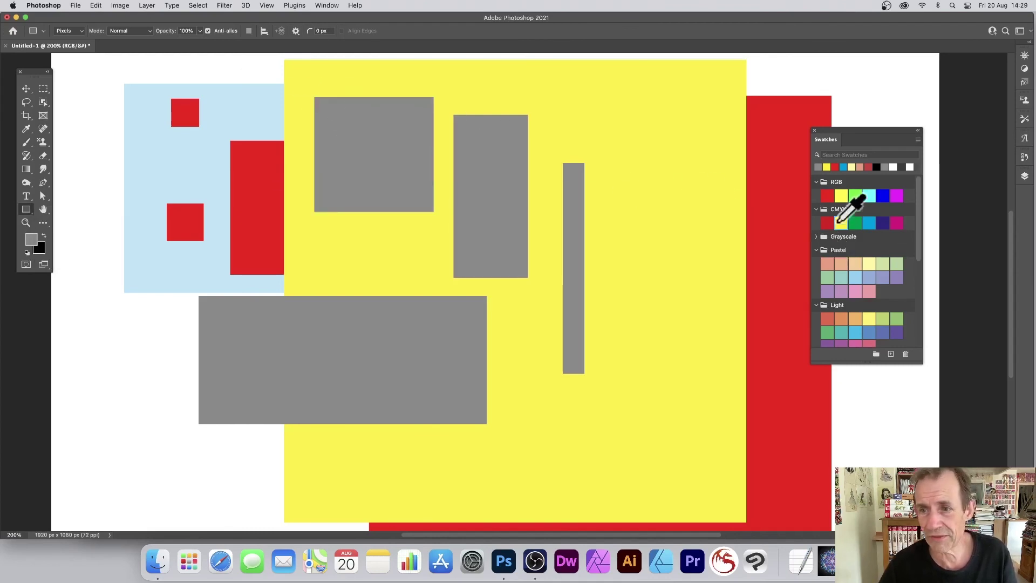
# Paint progressively smaller blue, red and grey rectangles nested inside the upper left grey rectangle, using recent swatch colours
pyautogui.click(836, 167)
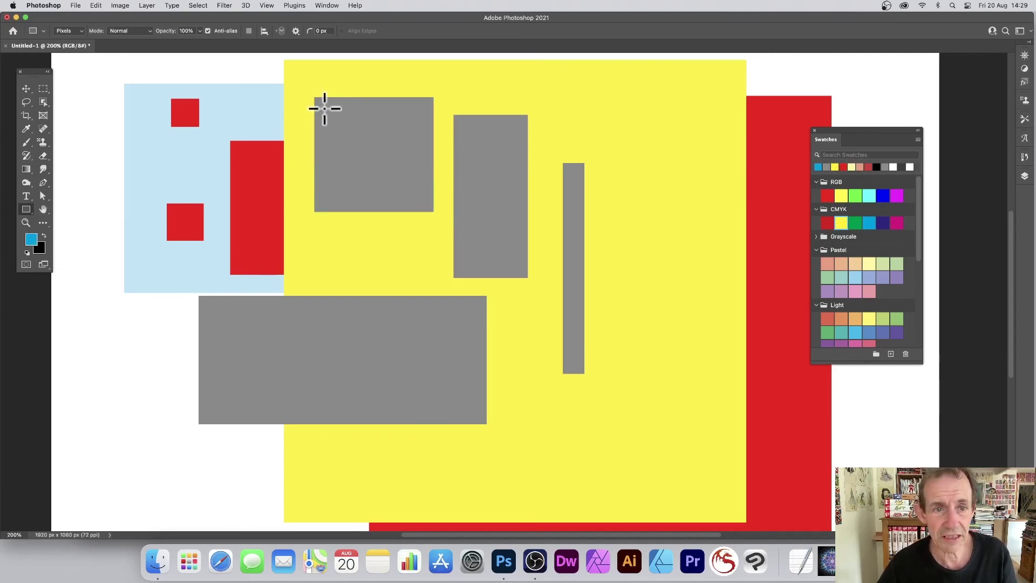
pyautogui.moveTo(324, 108); pyautogui.dragTo(422, 197)
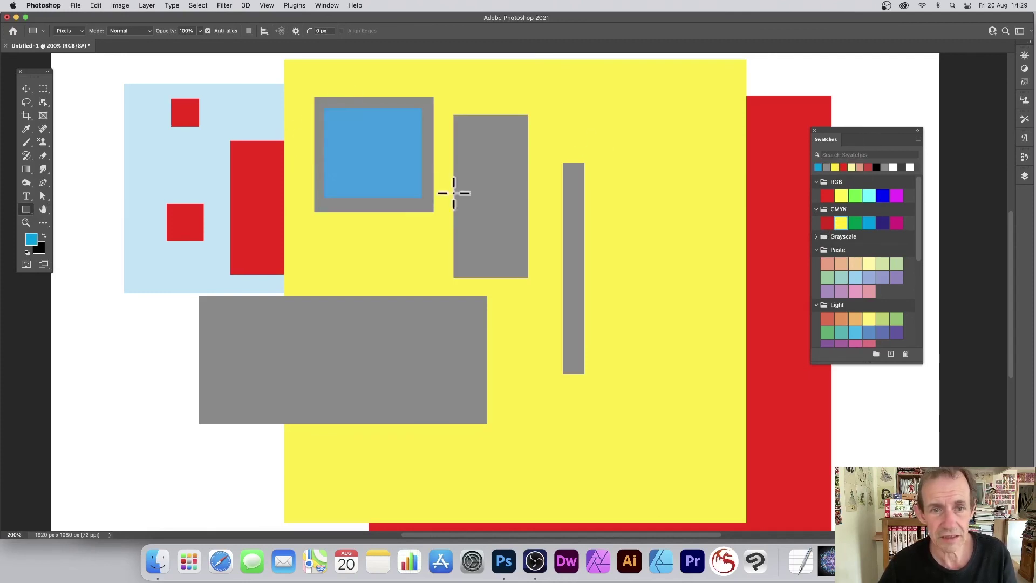
pyautogui.click(843, 167)
pyautogui.moveTo(338, 116); pyautogui.dragTo(412, 186)
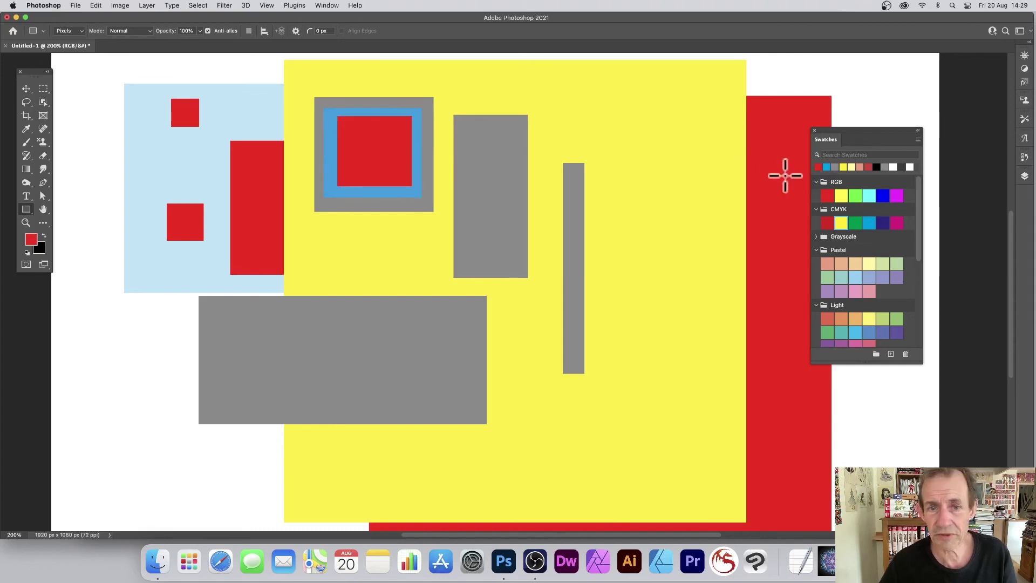
pyautogui.click(885, 166)
pyautogui.moveTo(351, 129); pyautogui.dragTo(396, 173)
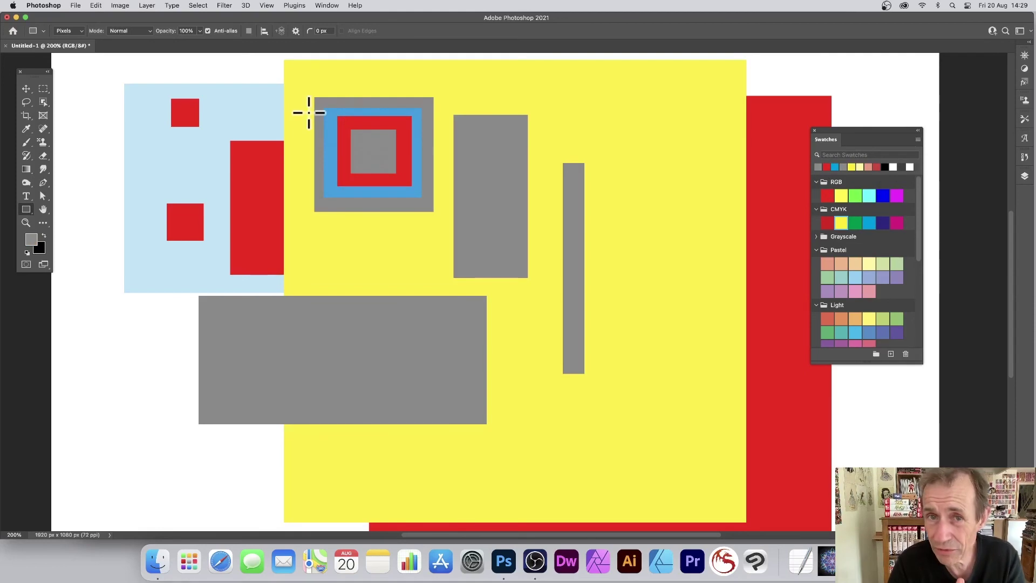